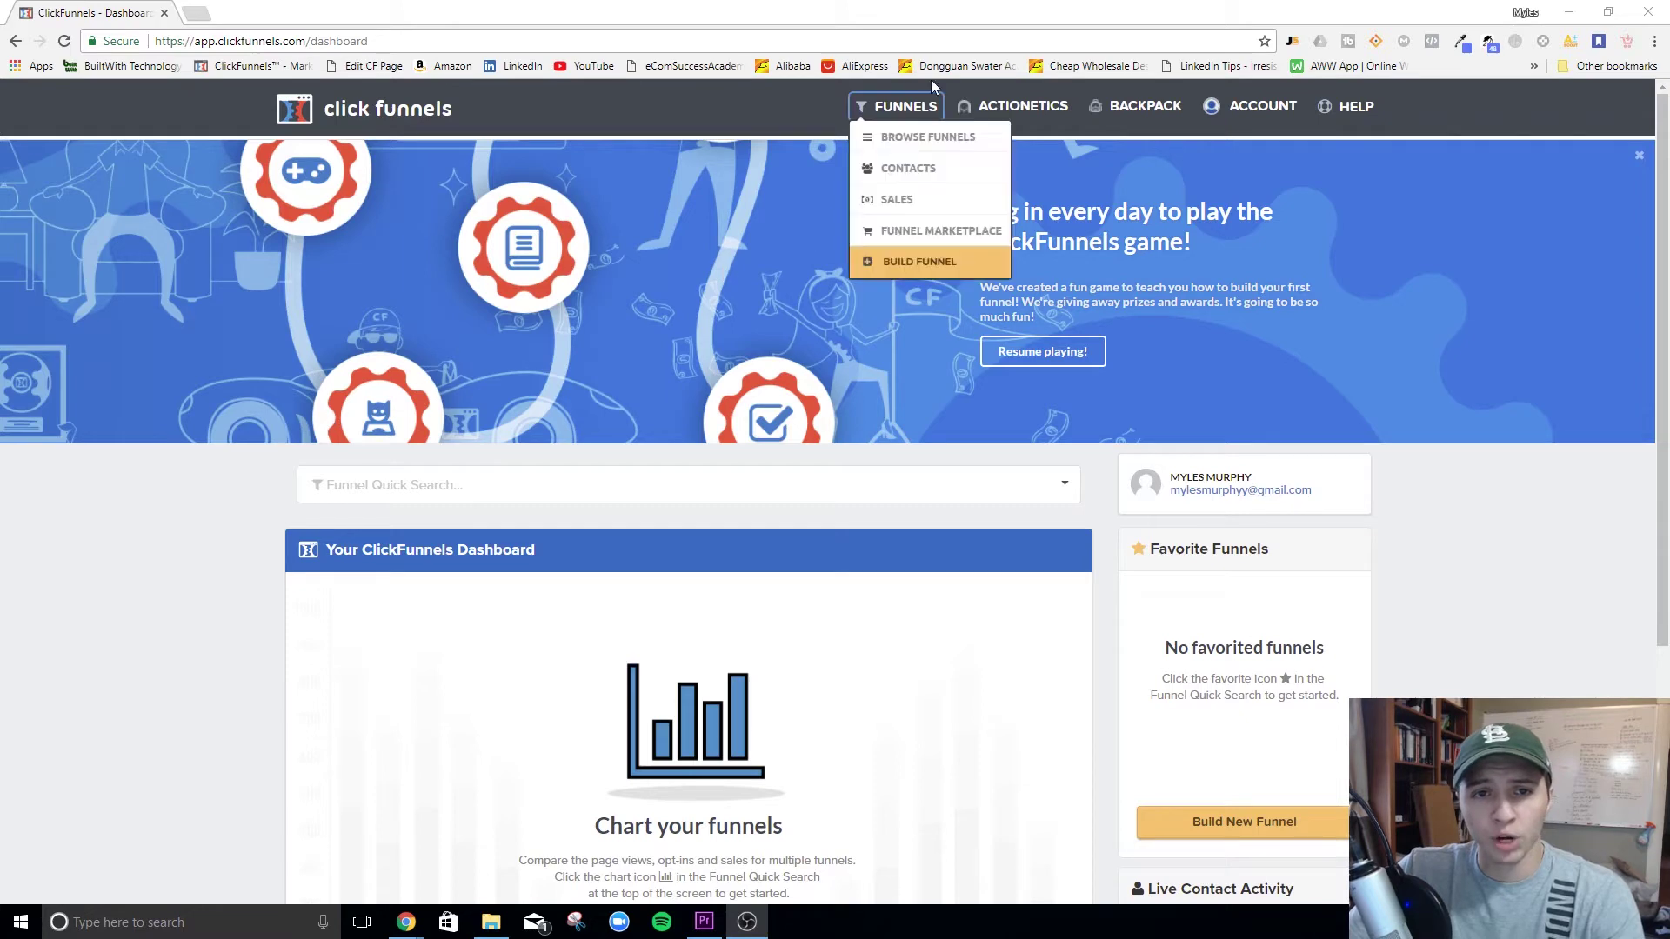
Step: Start building a new funnel and filter the funnel types to Generate Leads
mouse_move(905, 107)
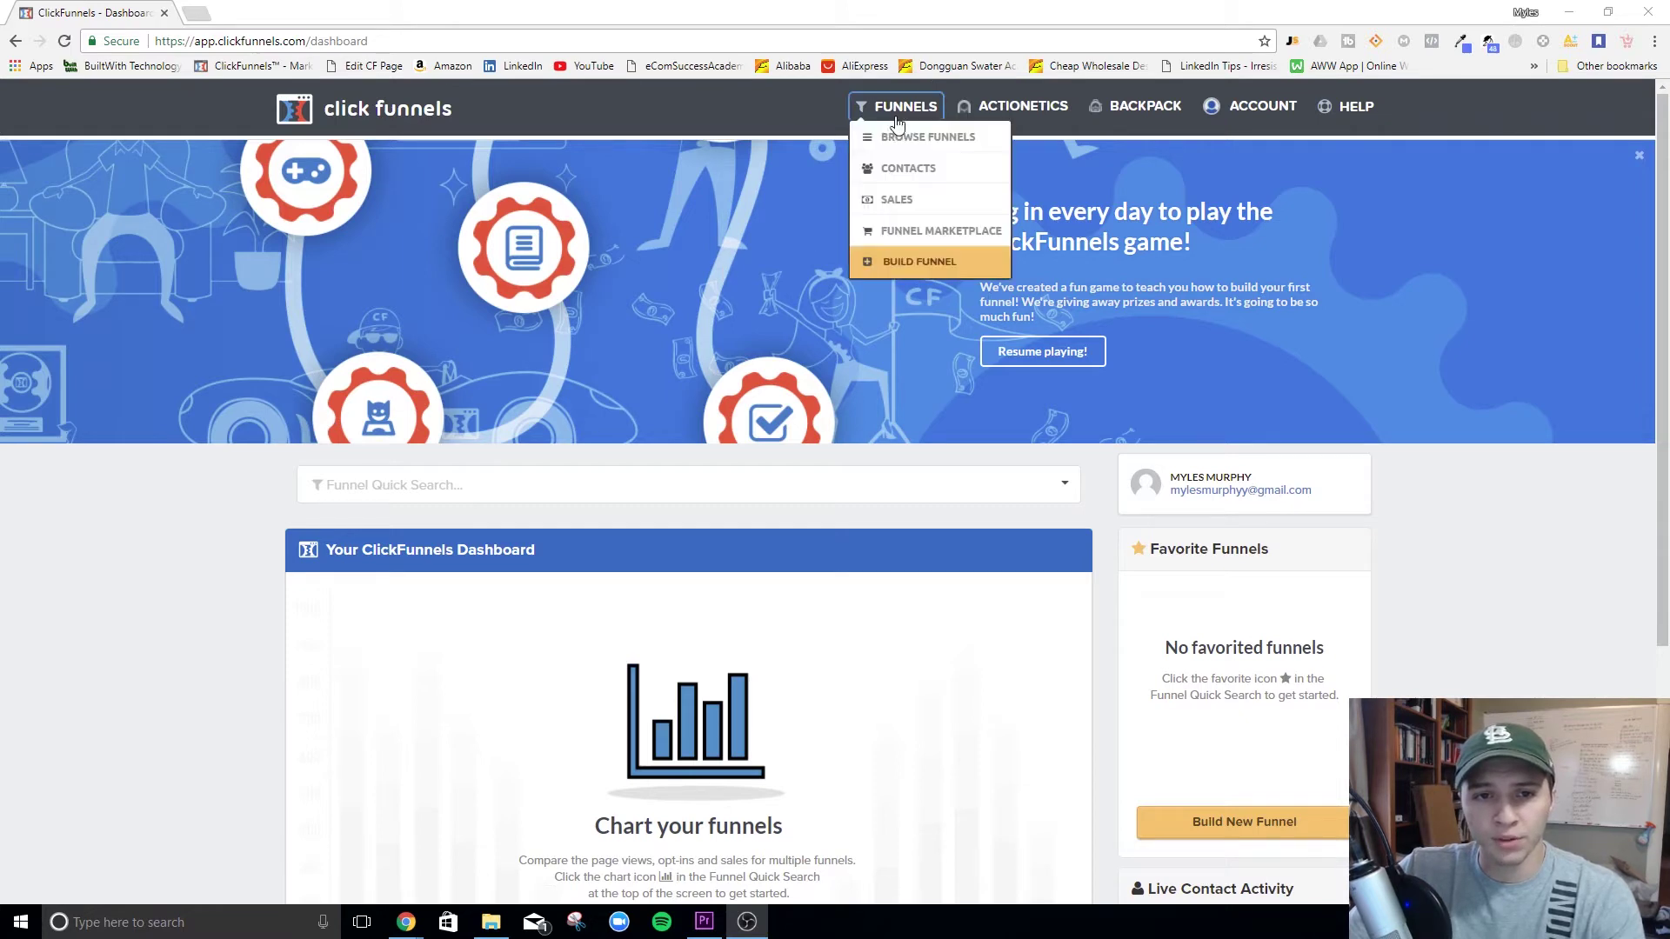
click(926, 261)
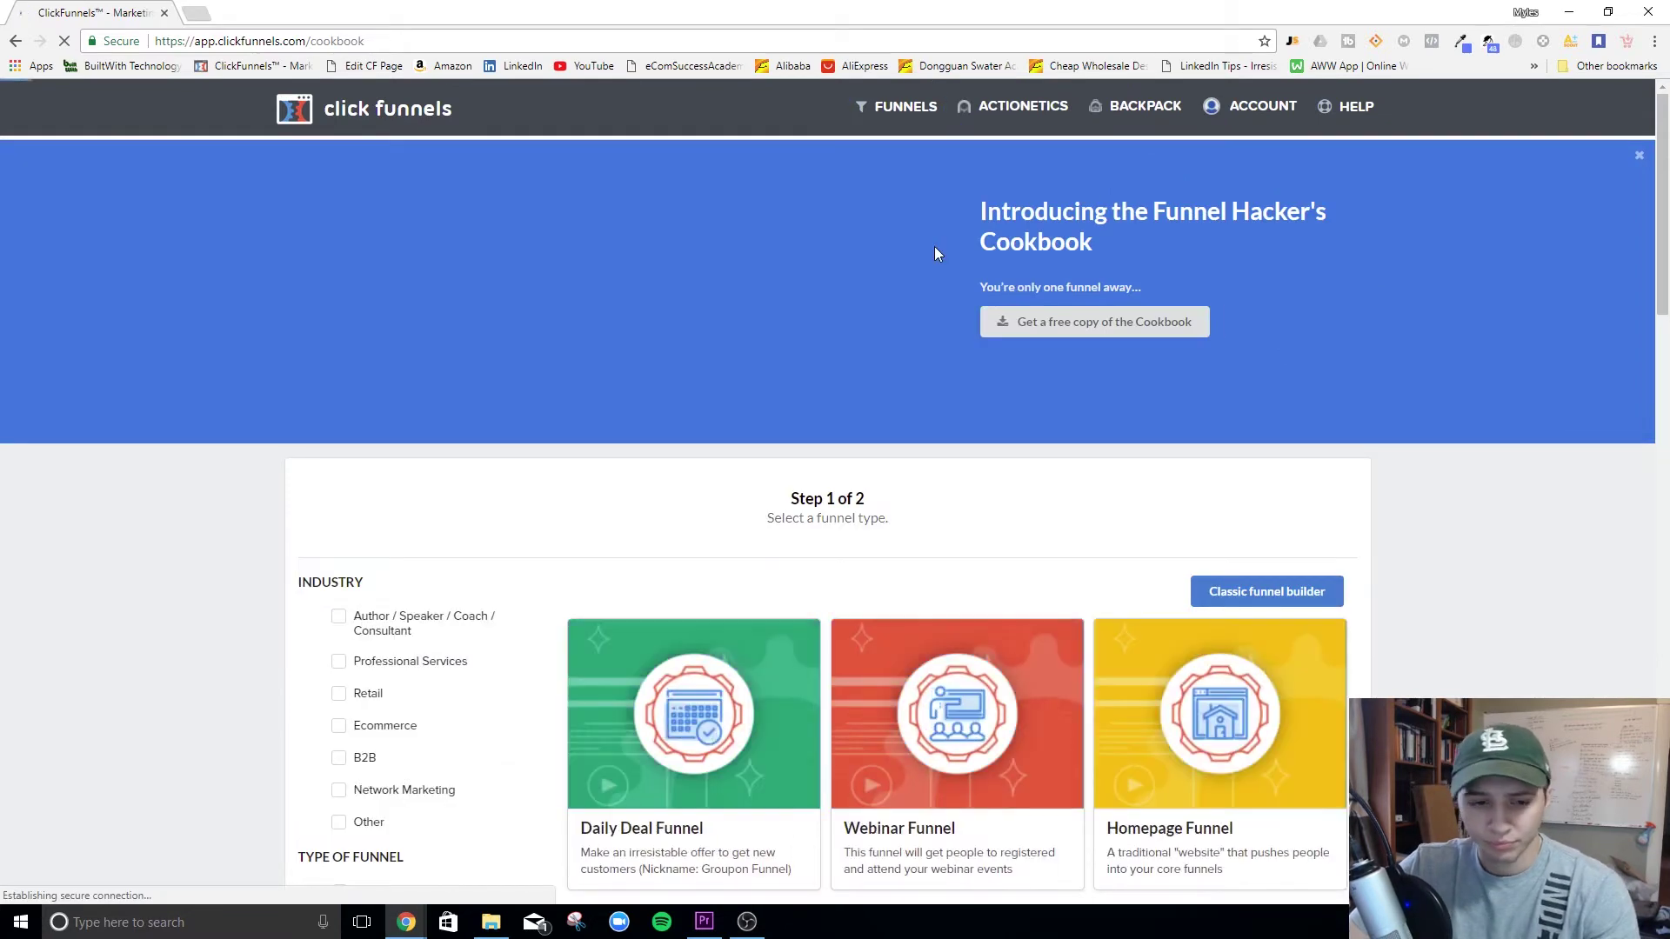
scroll(727, 356, down, 5)
scroll(468, 547, down, 3)
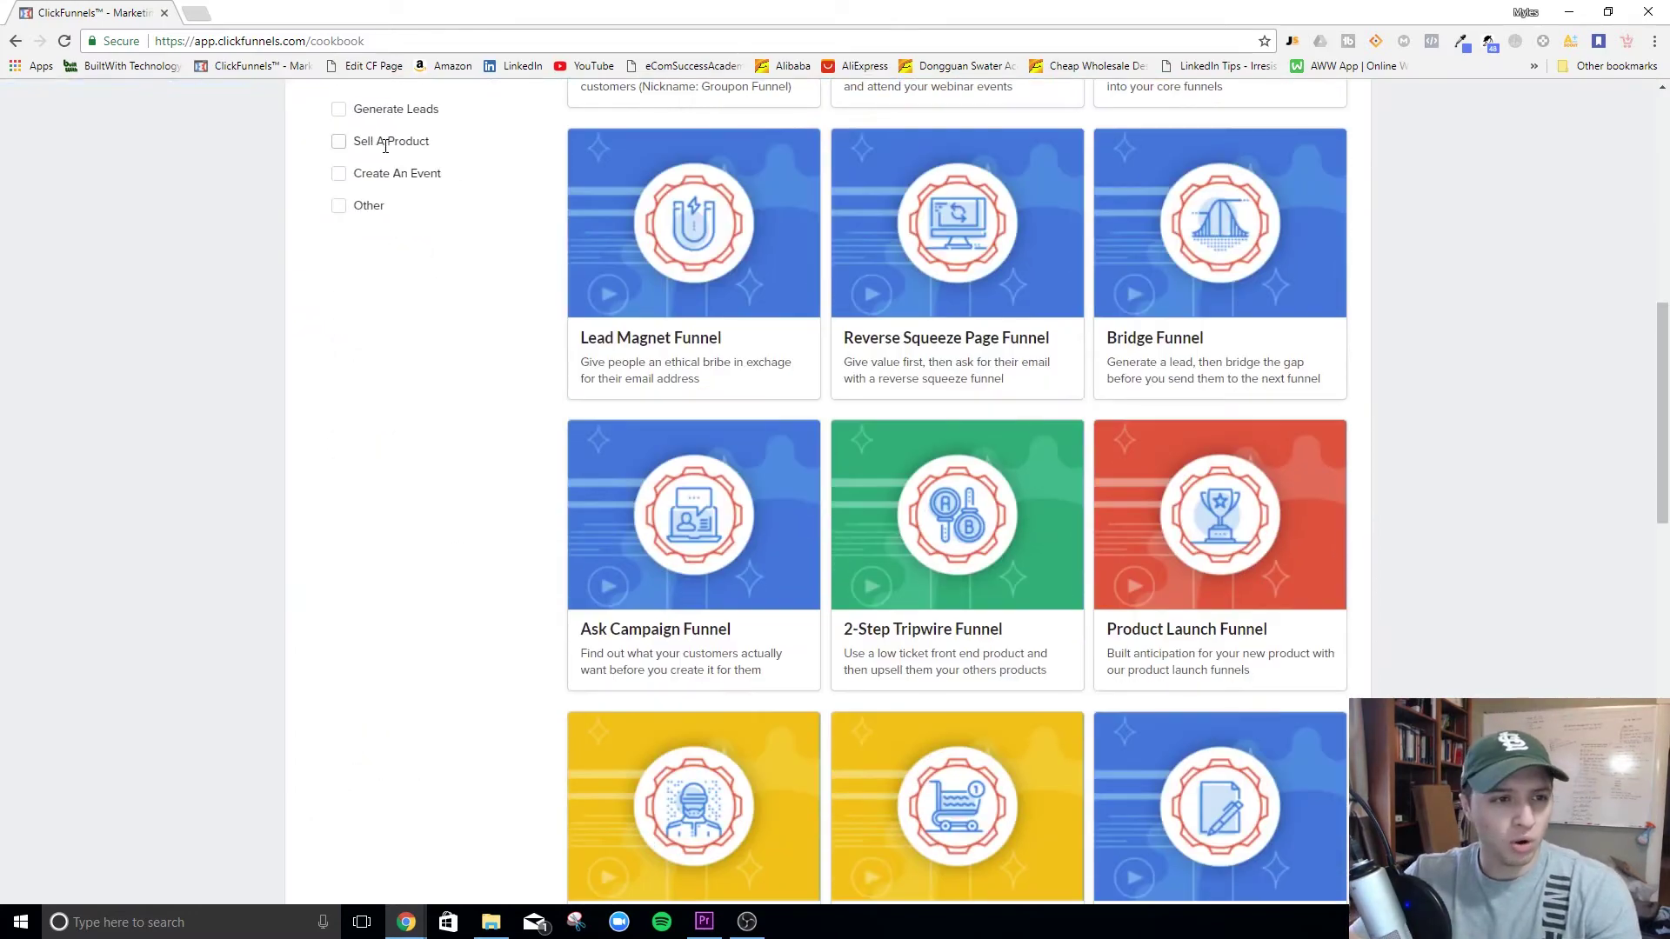
scroll(415, 328, up, 3)
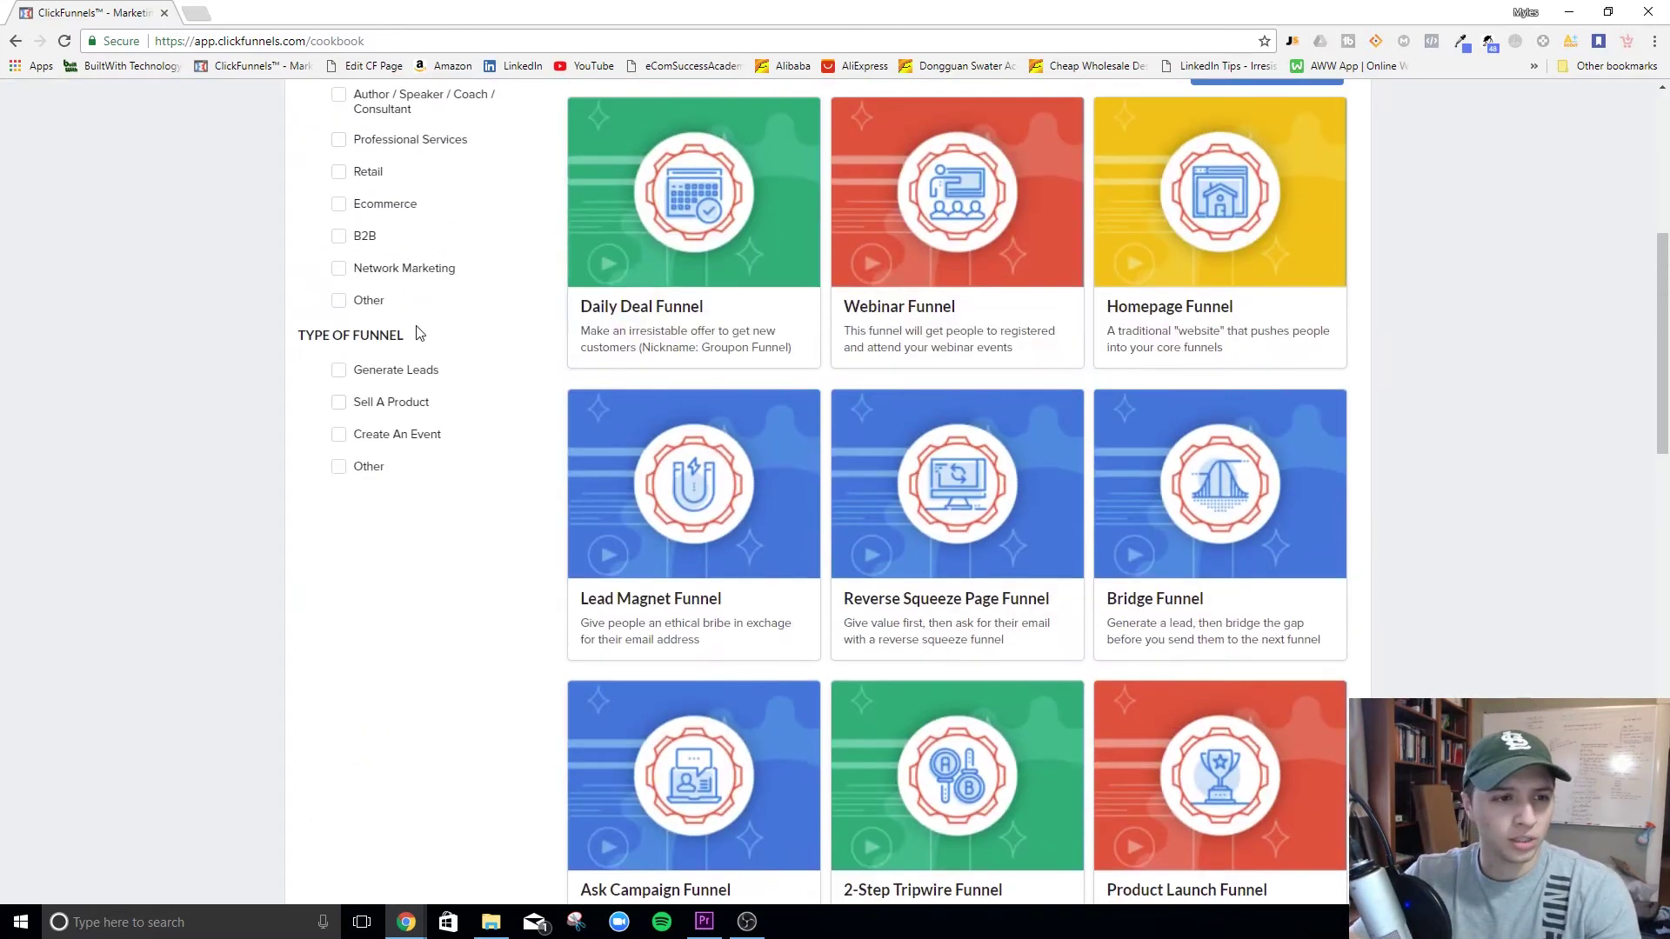
click(356, 370)
scroll(688, 391, up, 4)
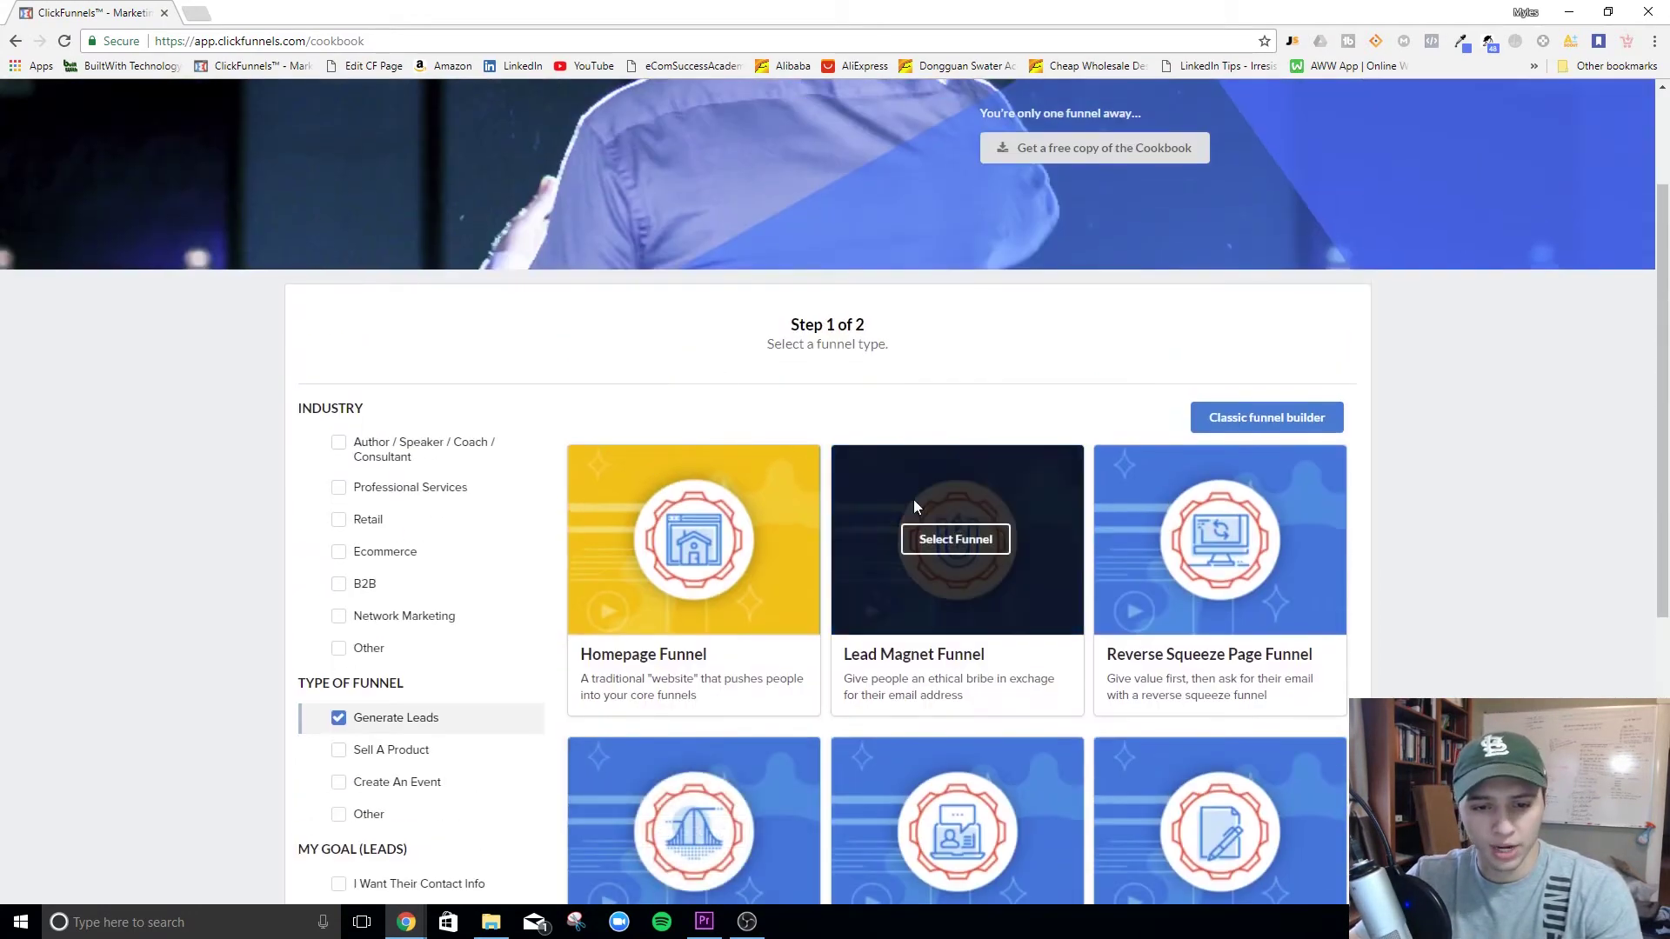
Step: Look through the lead-generation funnel types and select the Squeeze Page Funnel
scroll(913, 499, down, 3)
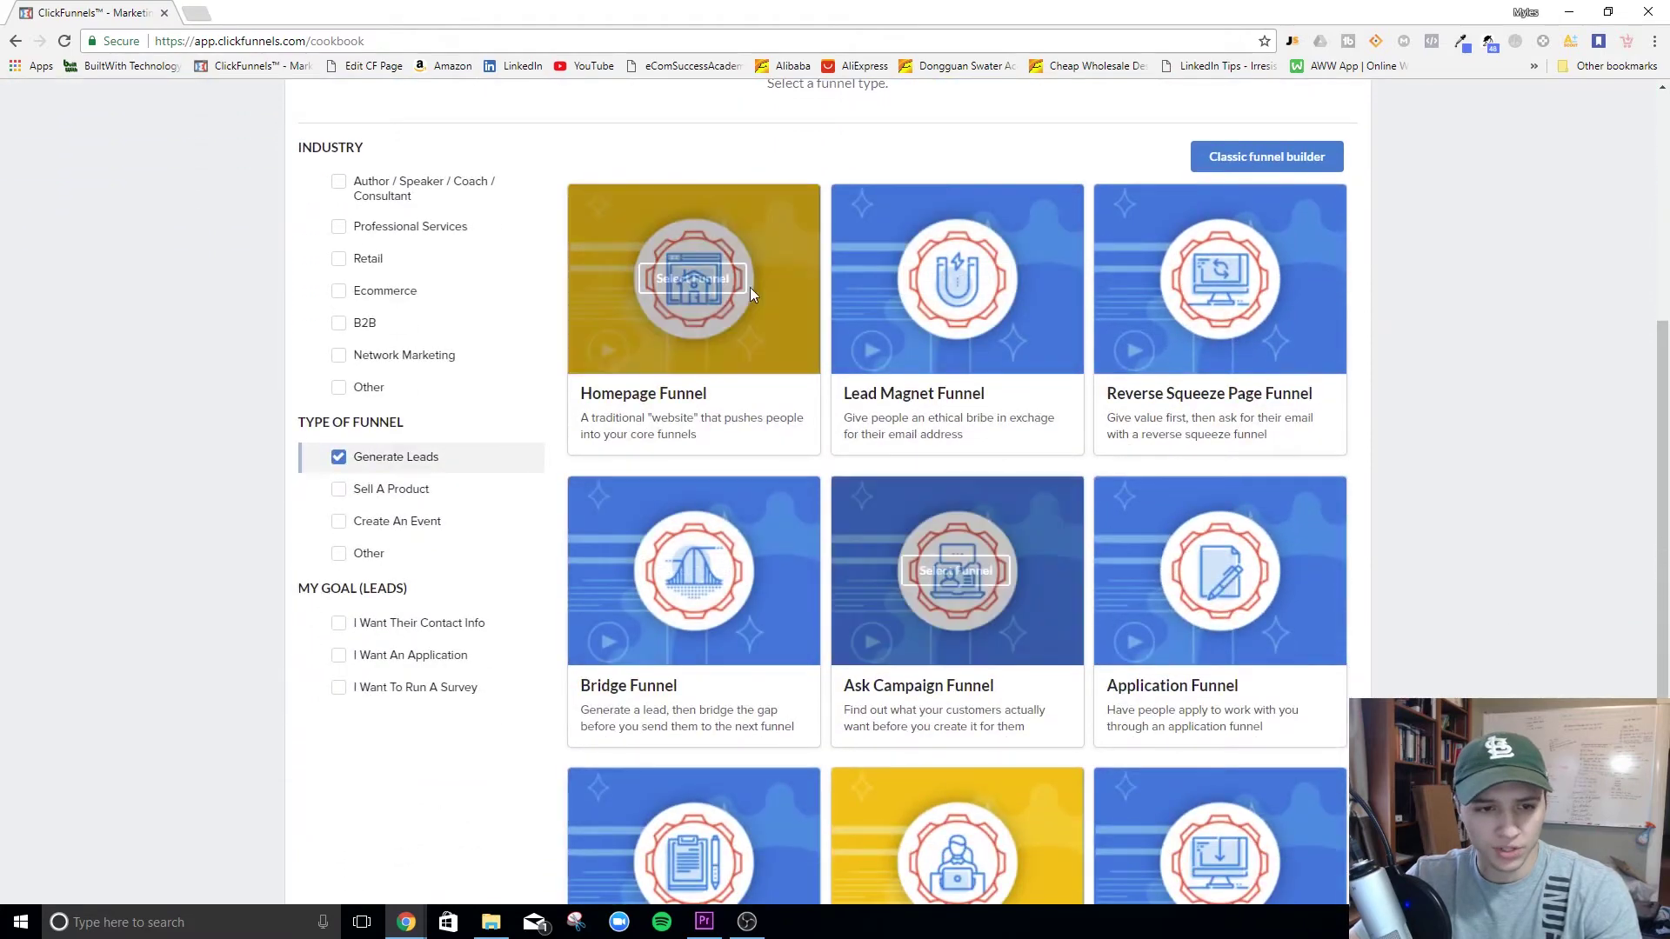
scroll(911, 372, down, 3)
scroll(1029, 638, up, 5)
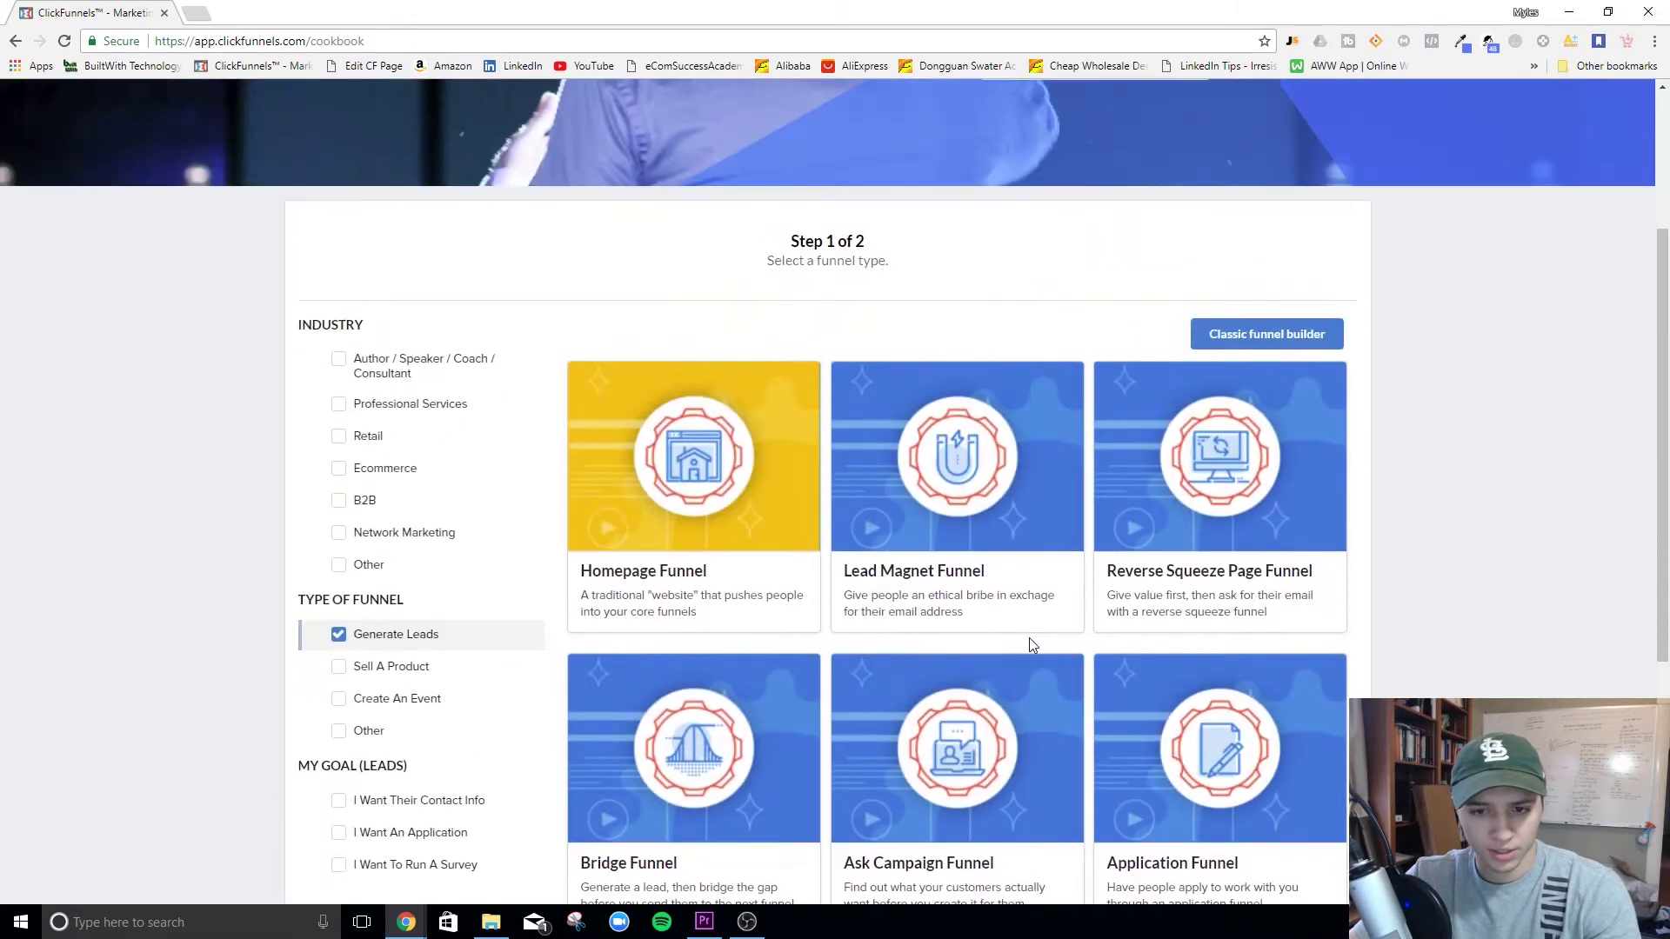
scroll(1031, 630, down, 5)
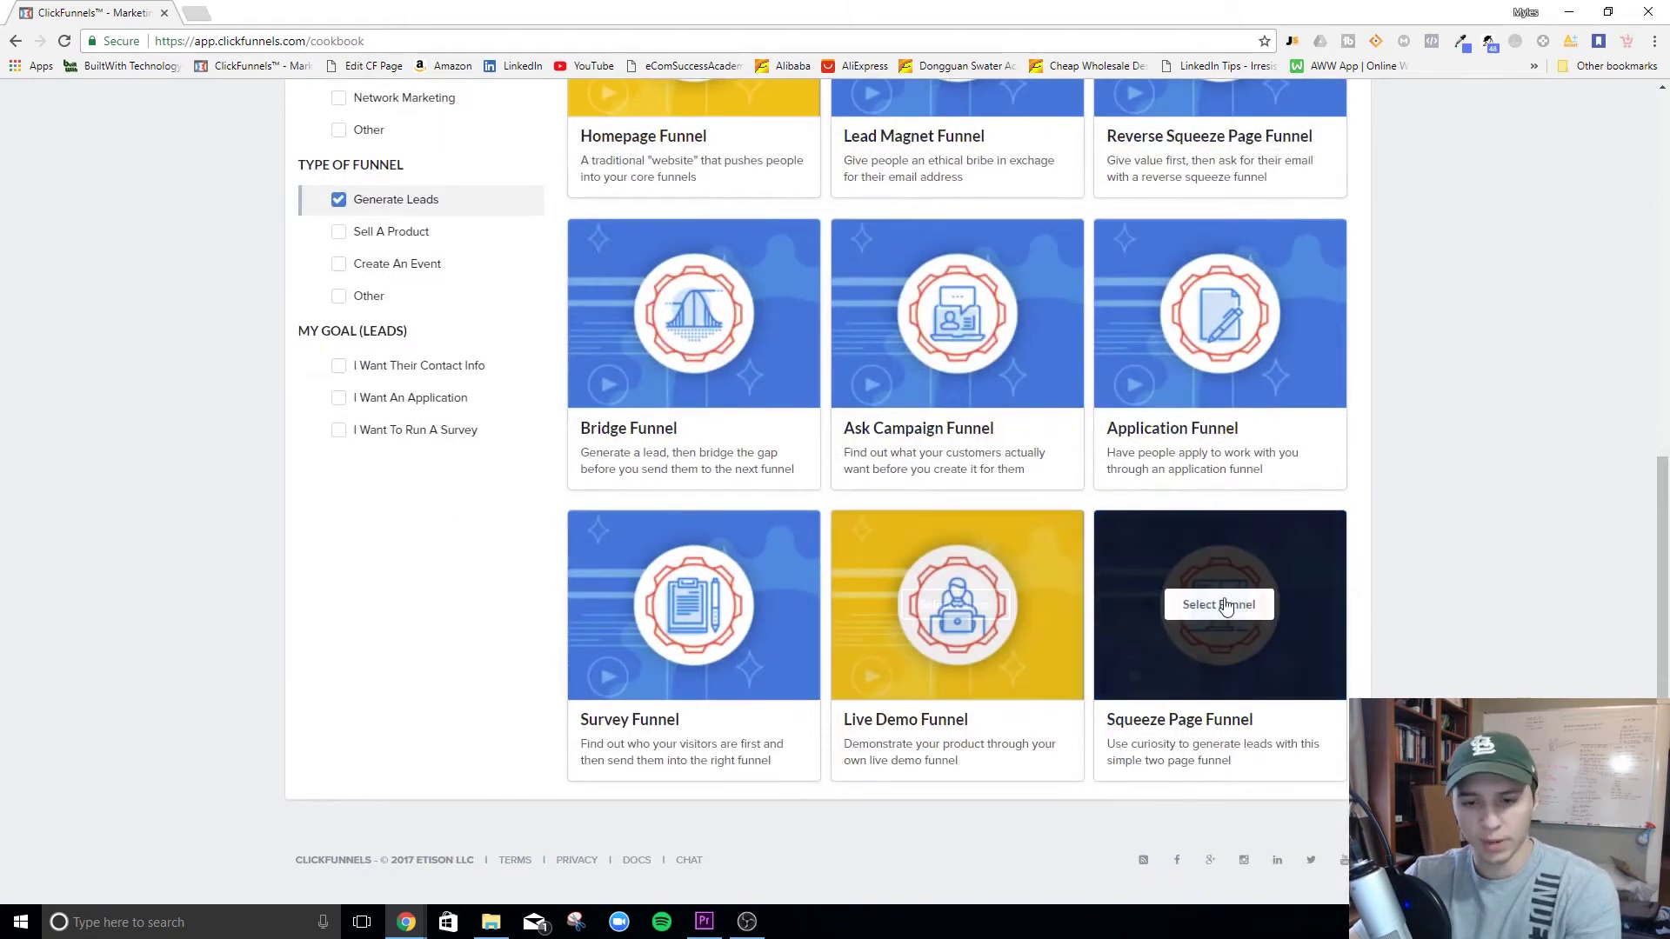
click(1227, 600)
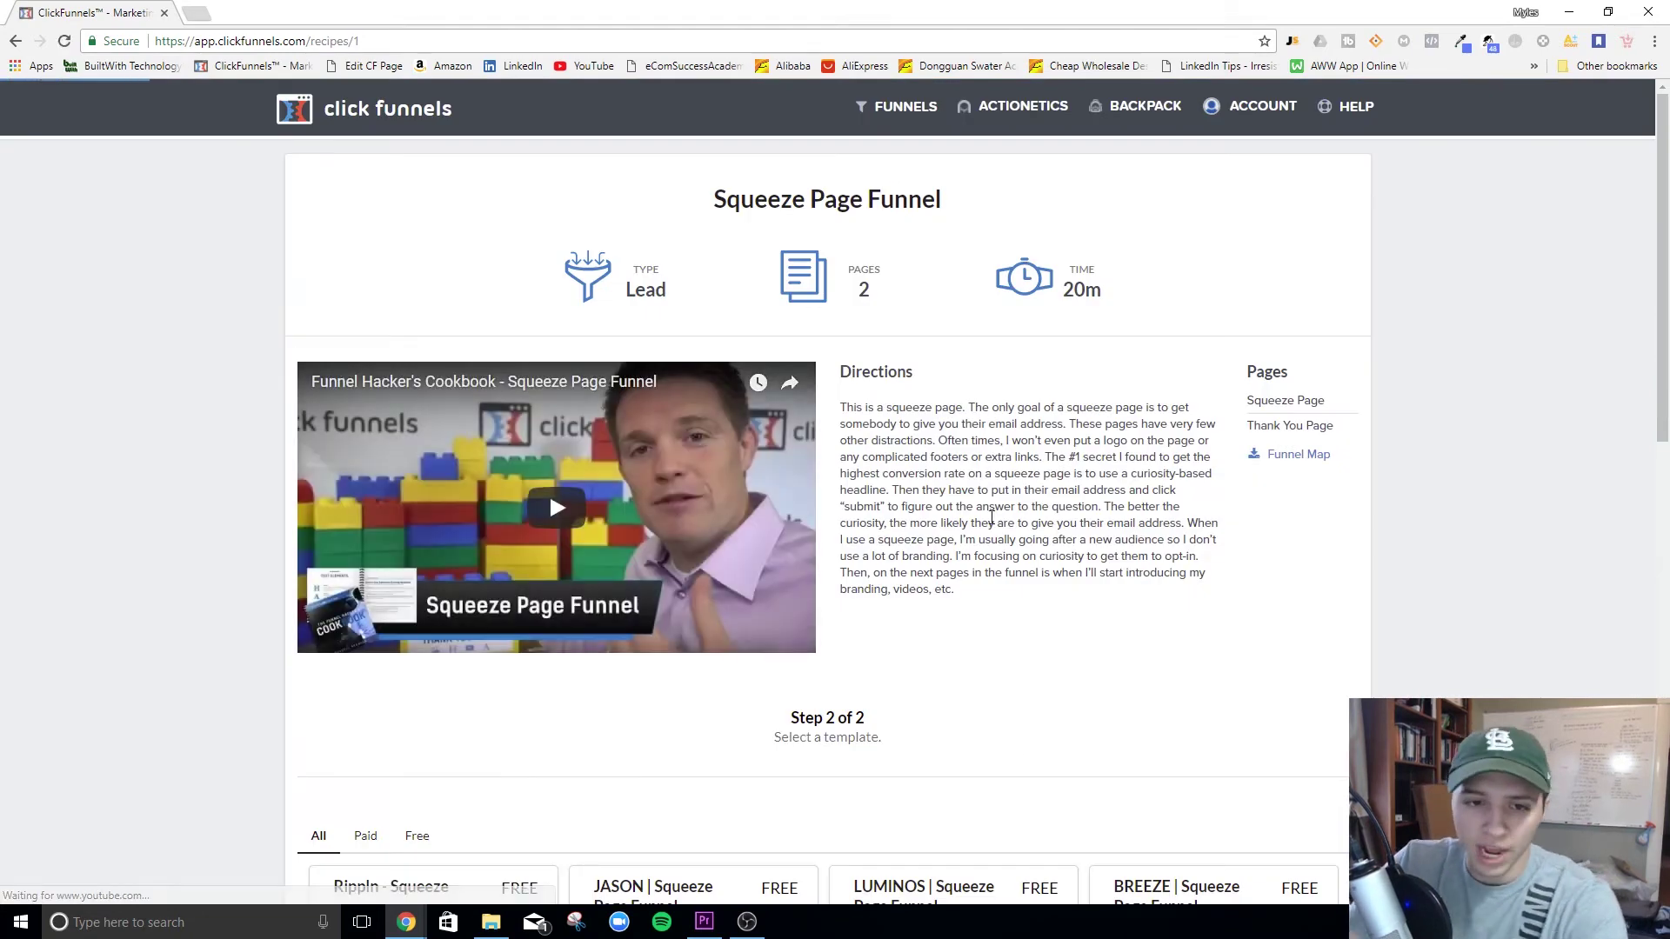
Step: Get the free JASON | Squeeze Page Funnel template and open its Squeeze Page in the page editor
scroll(1004, 477, down, 2)
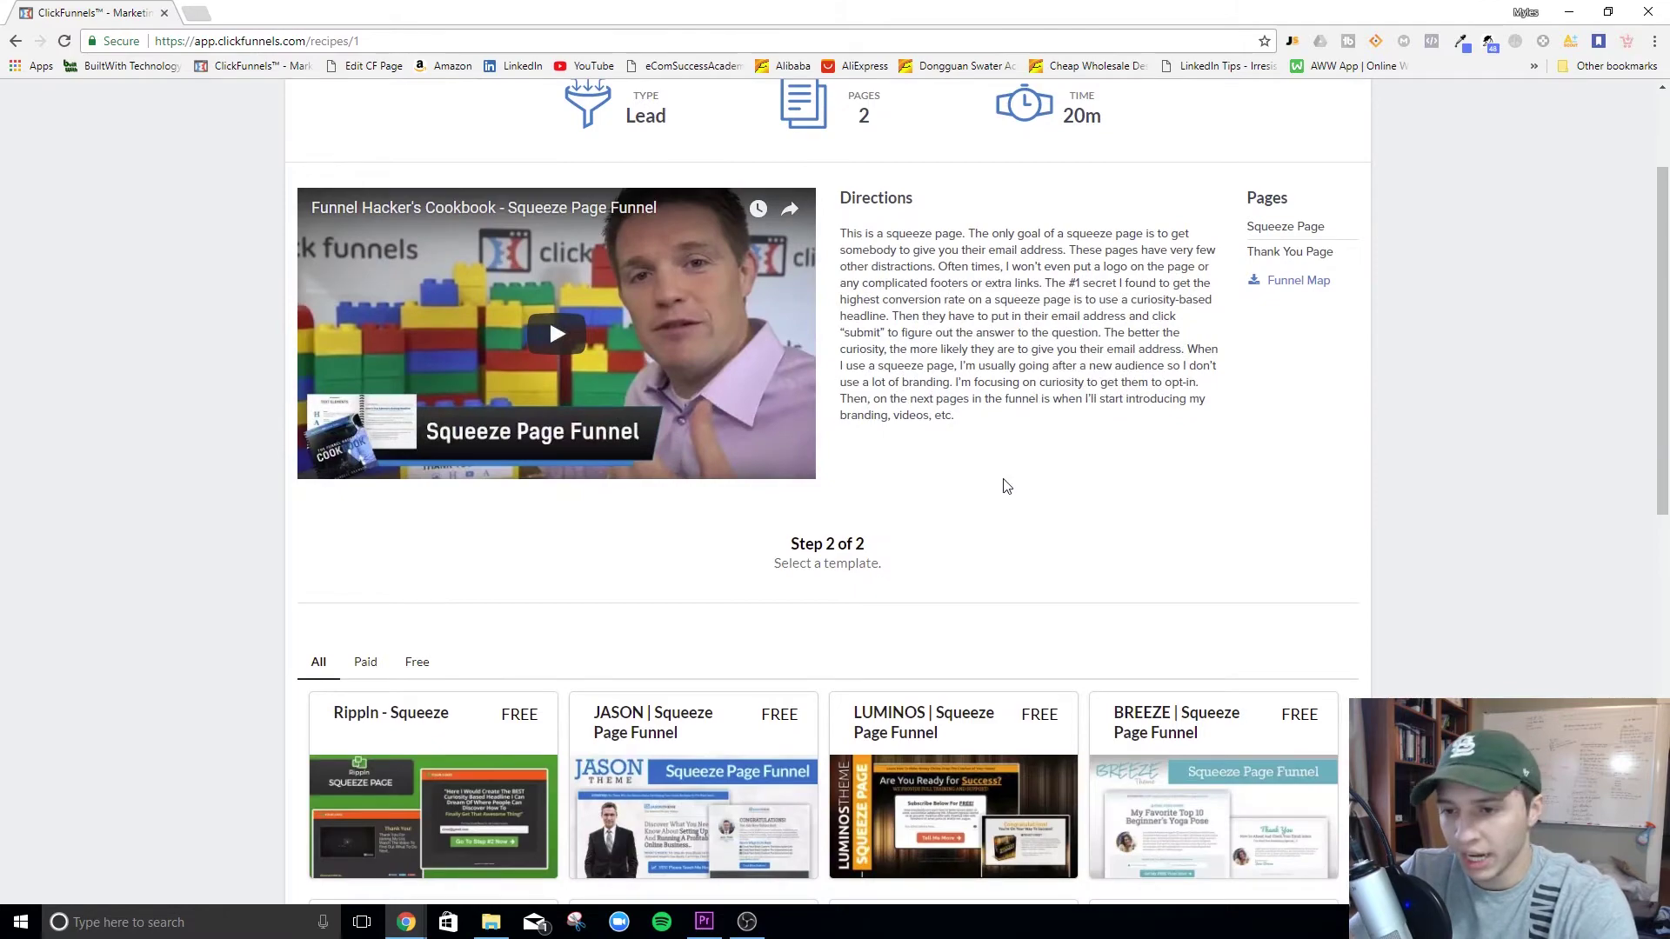
scroll(1007, 487, down, 2)
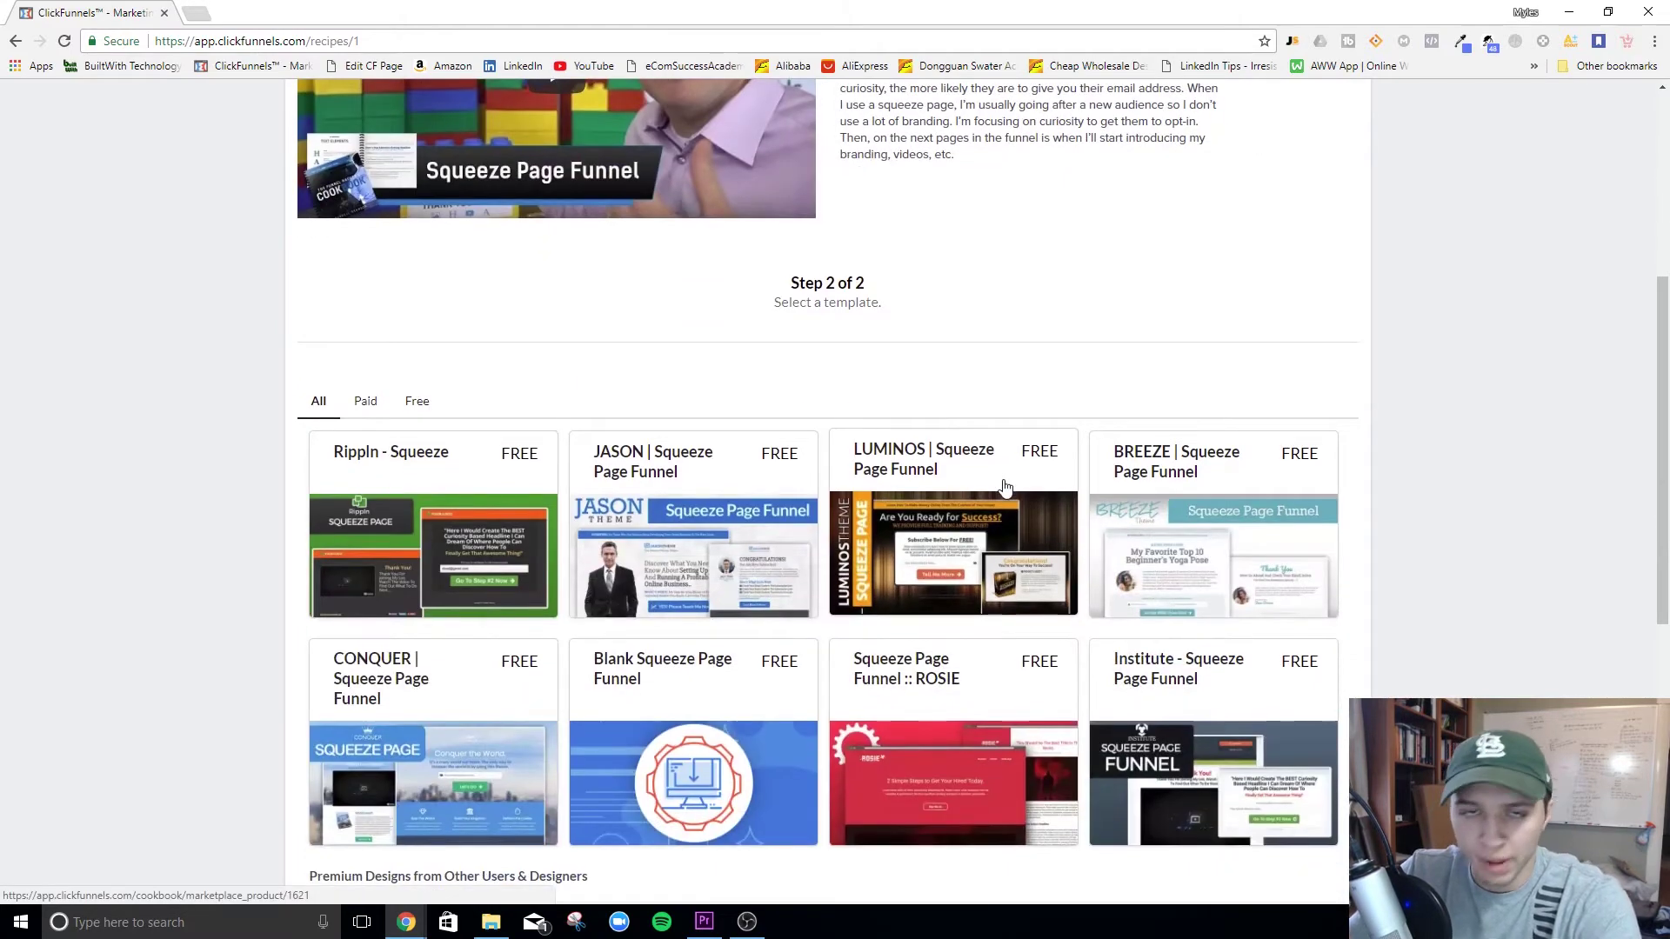
scroll(1006, 487, up, 3)
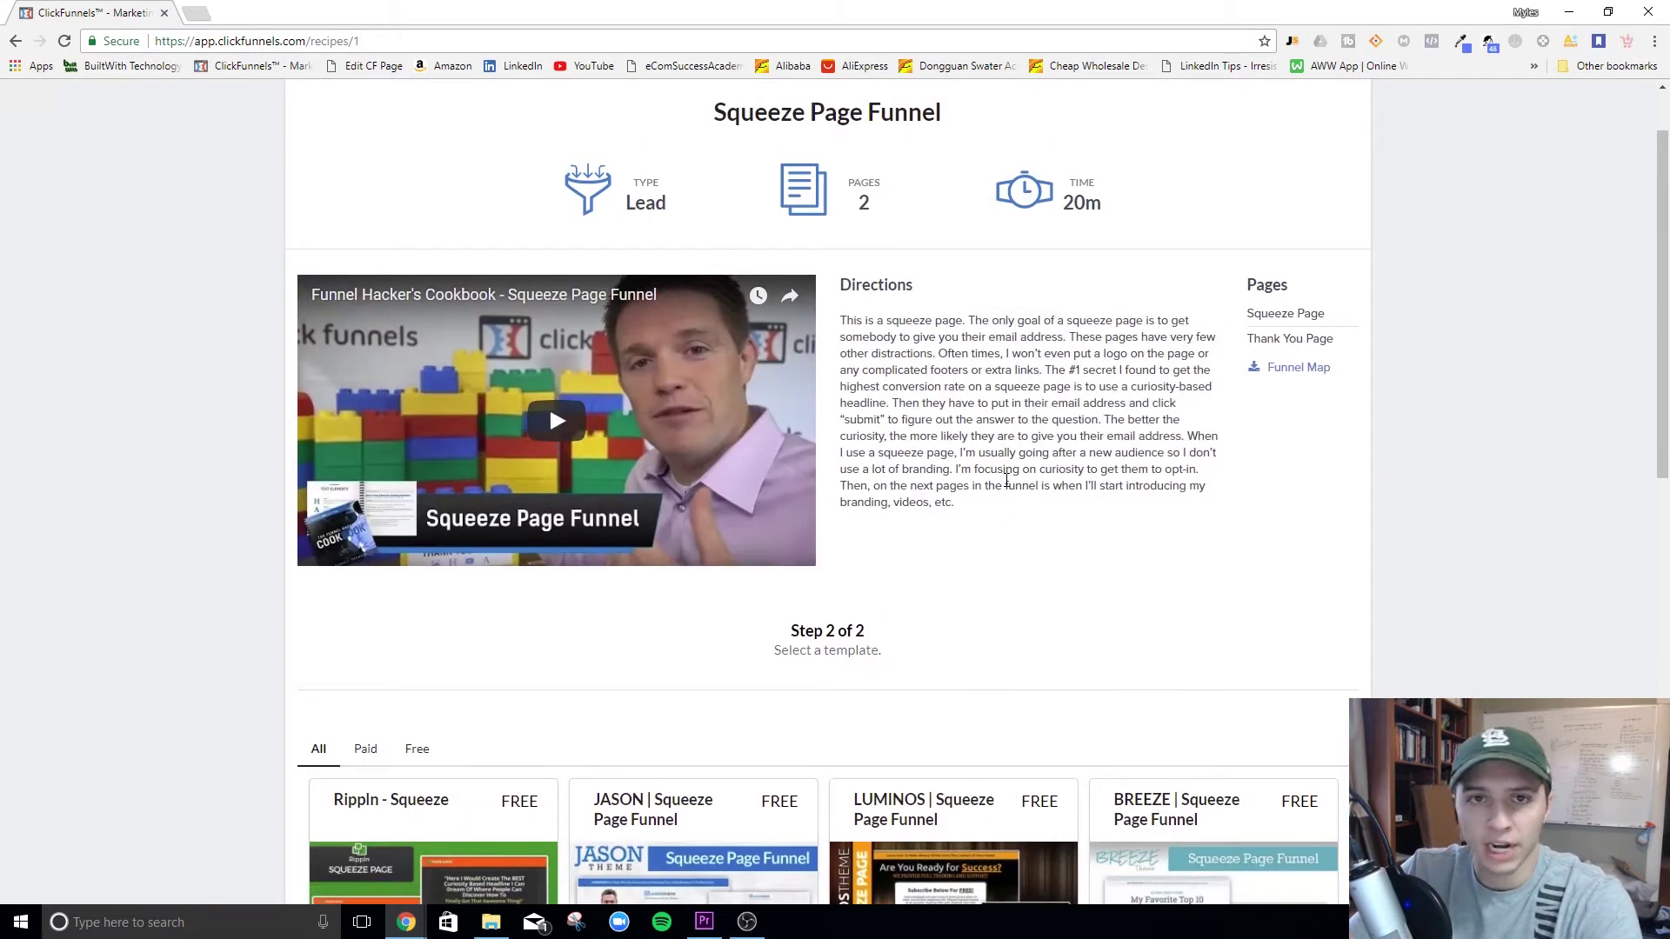
scroll(988, 488, down, 4)
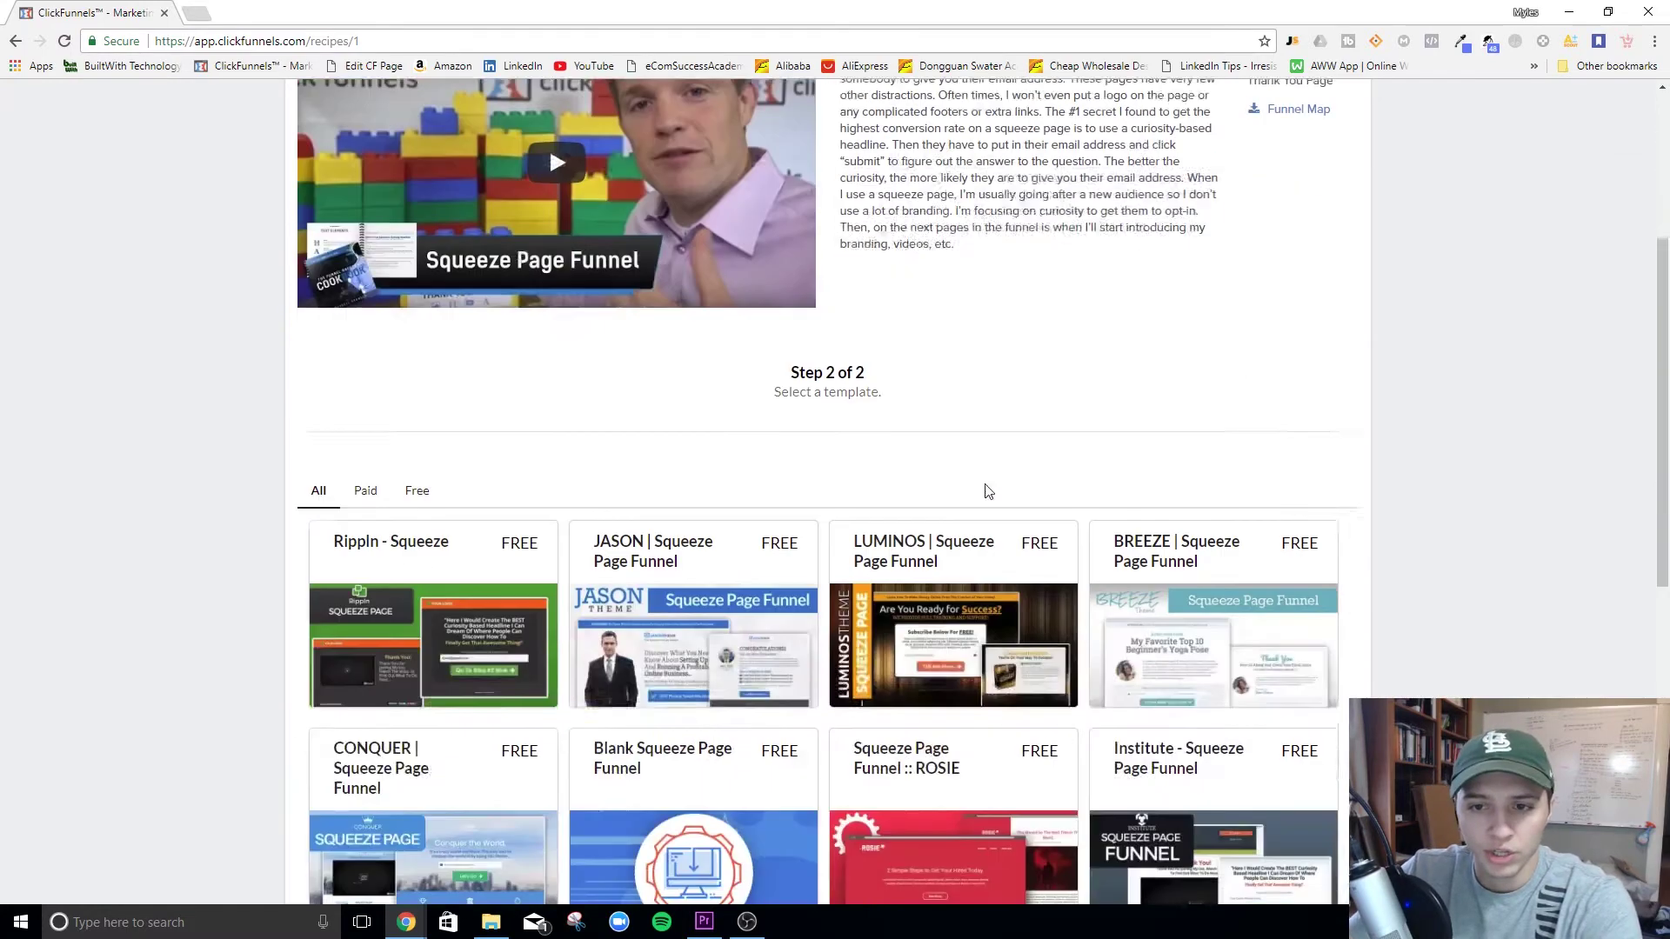
scroll(1014, 358, up, 2)
scroll(1002, 355, down, 3)
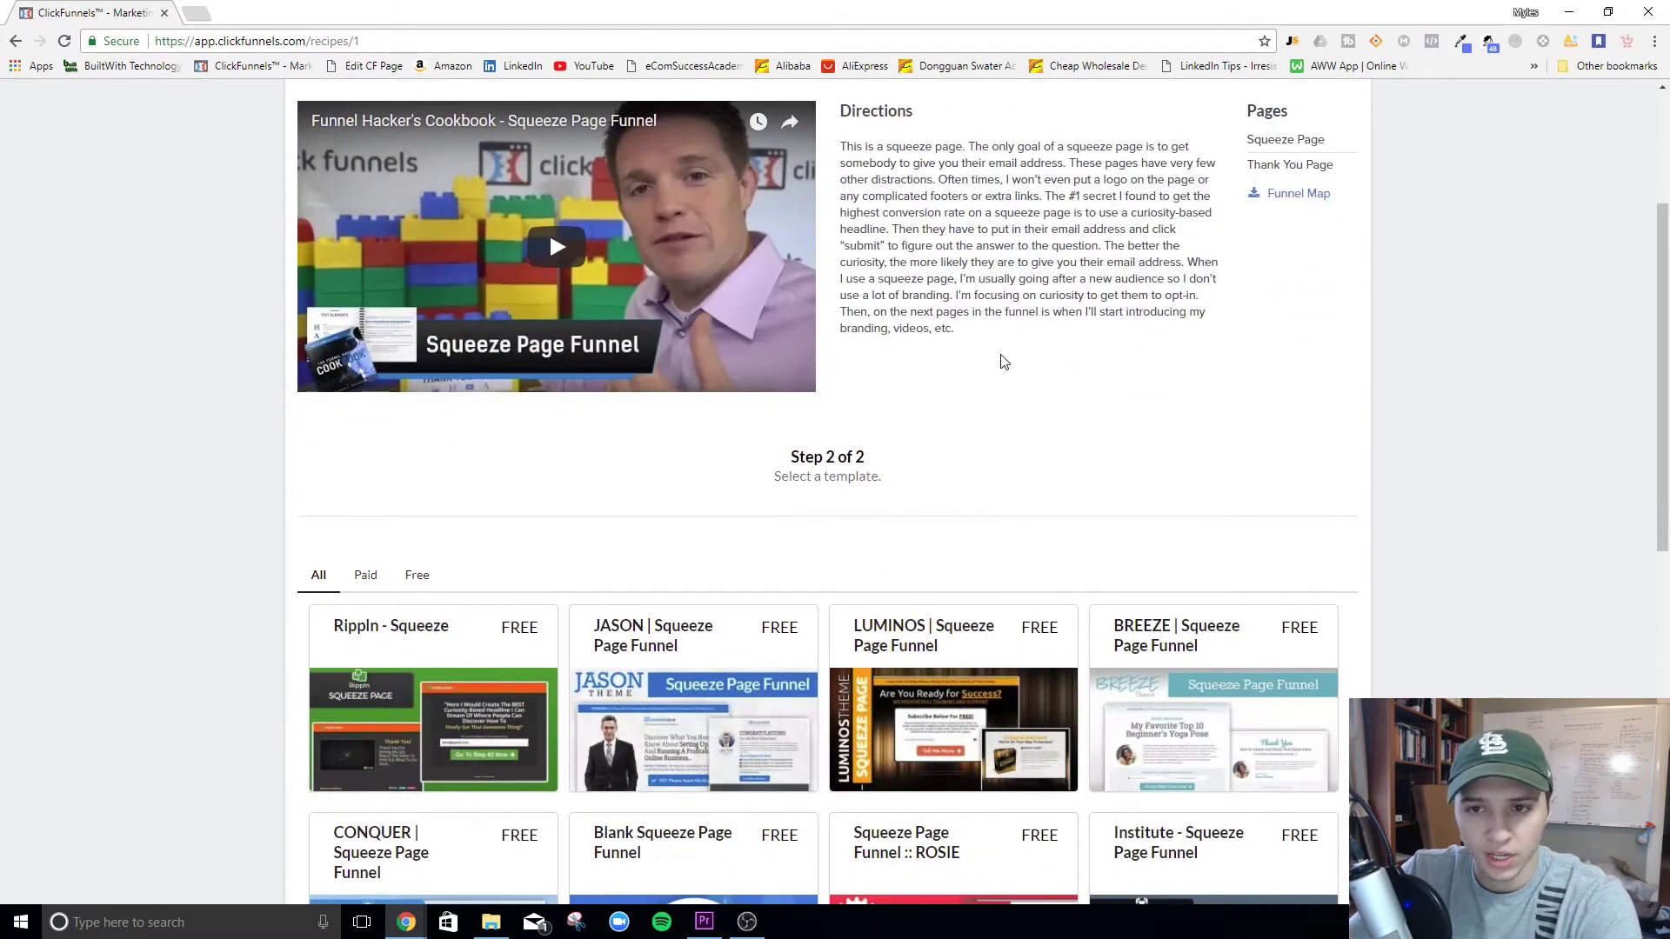
scroll(682, 332, up, 3)
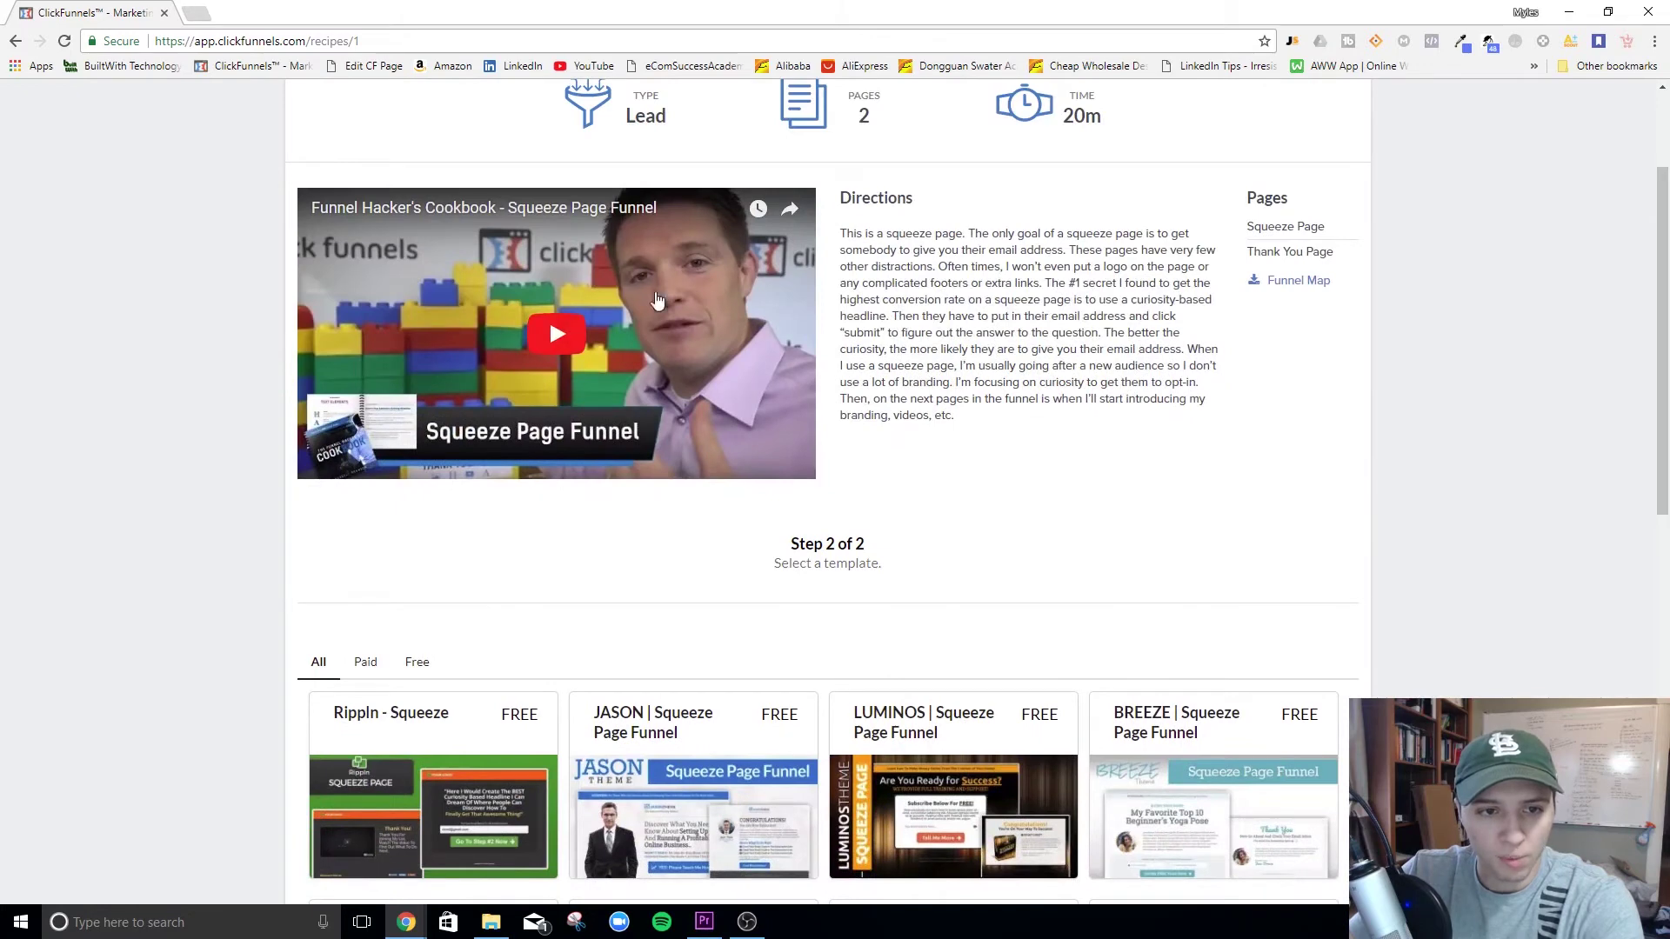
scroll(870, 405, down, 3)
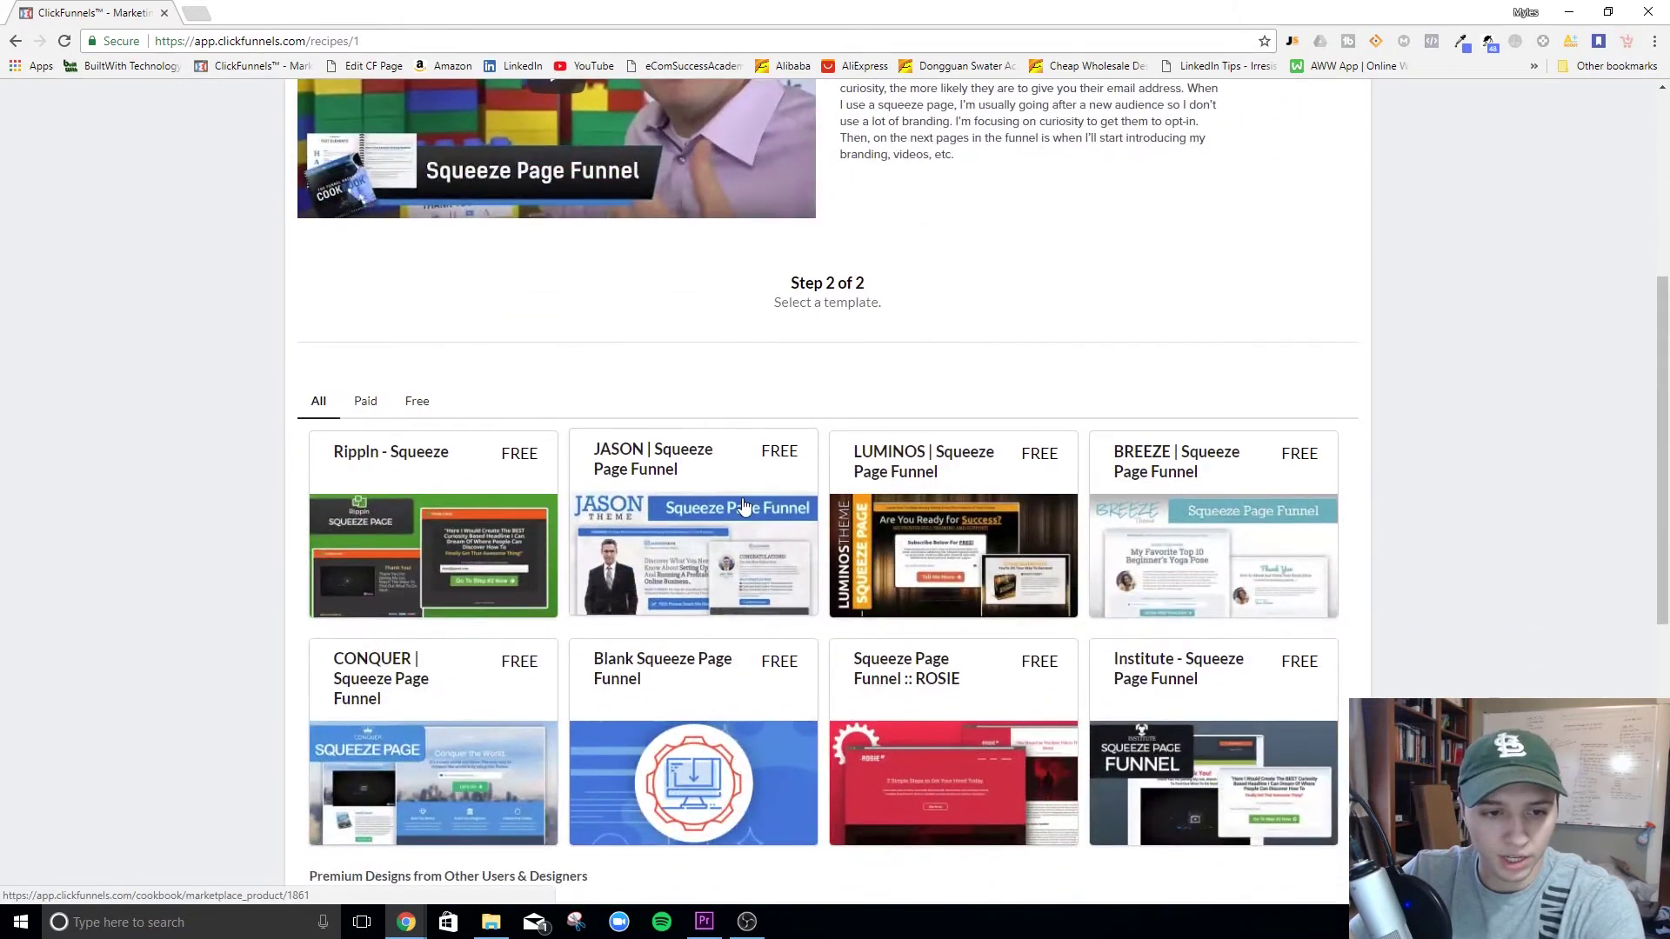
click(743, 505)
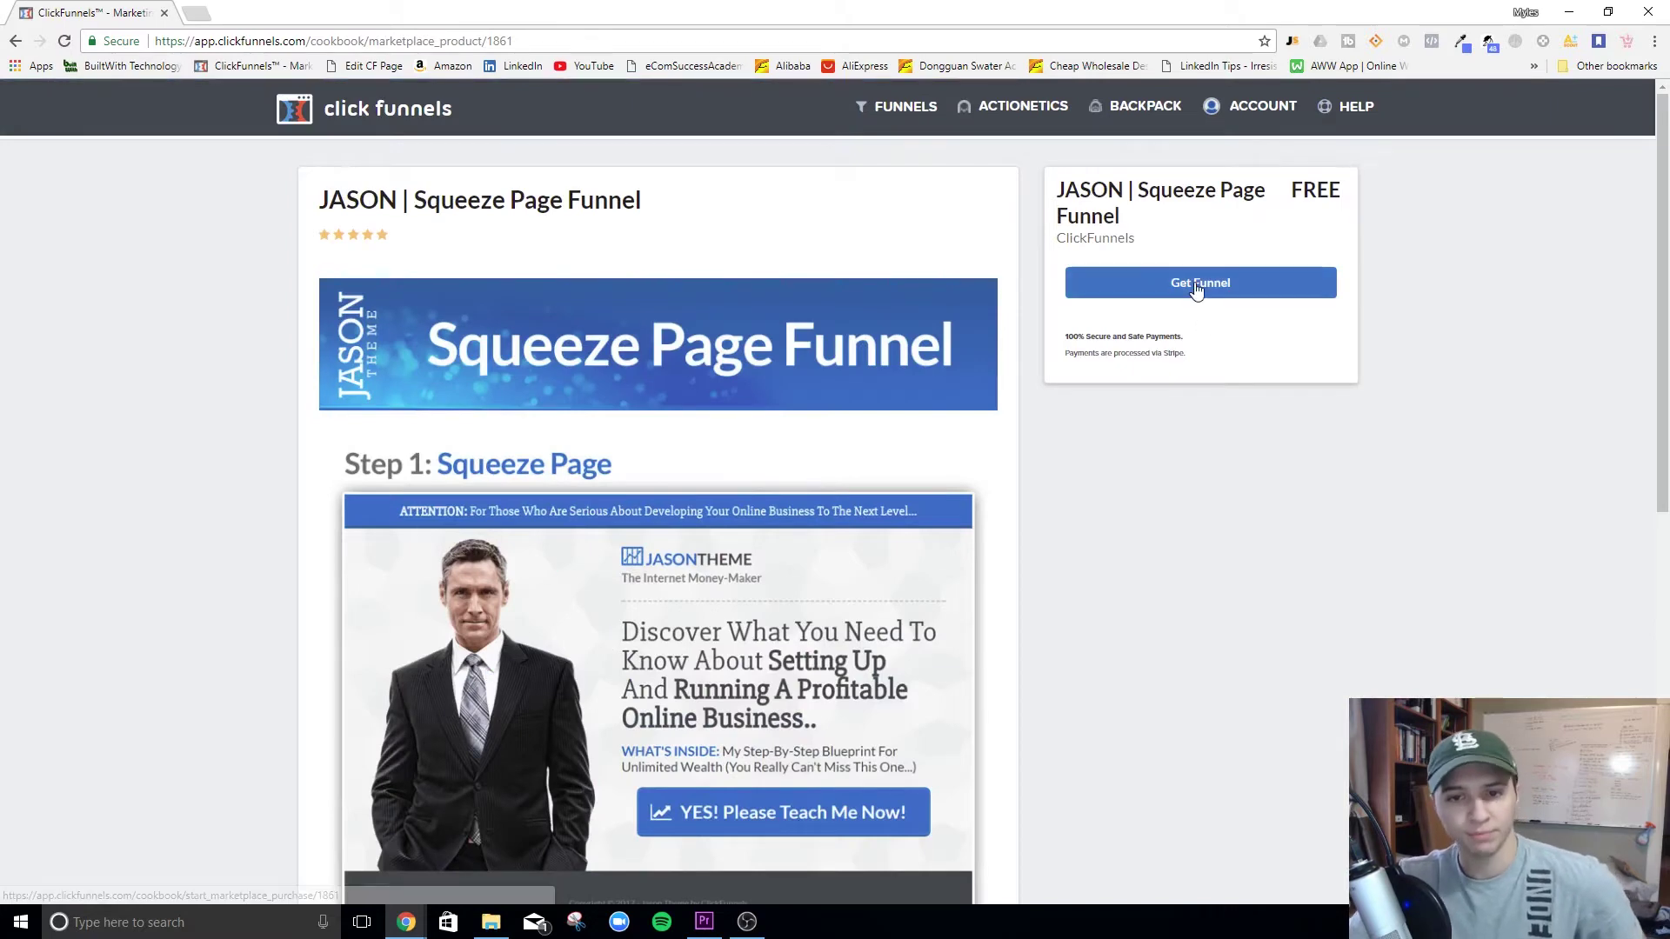
click(1193, 282)
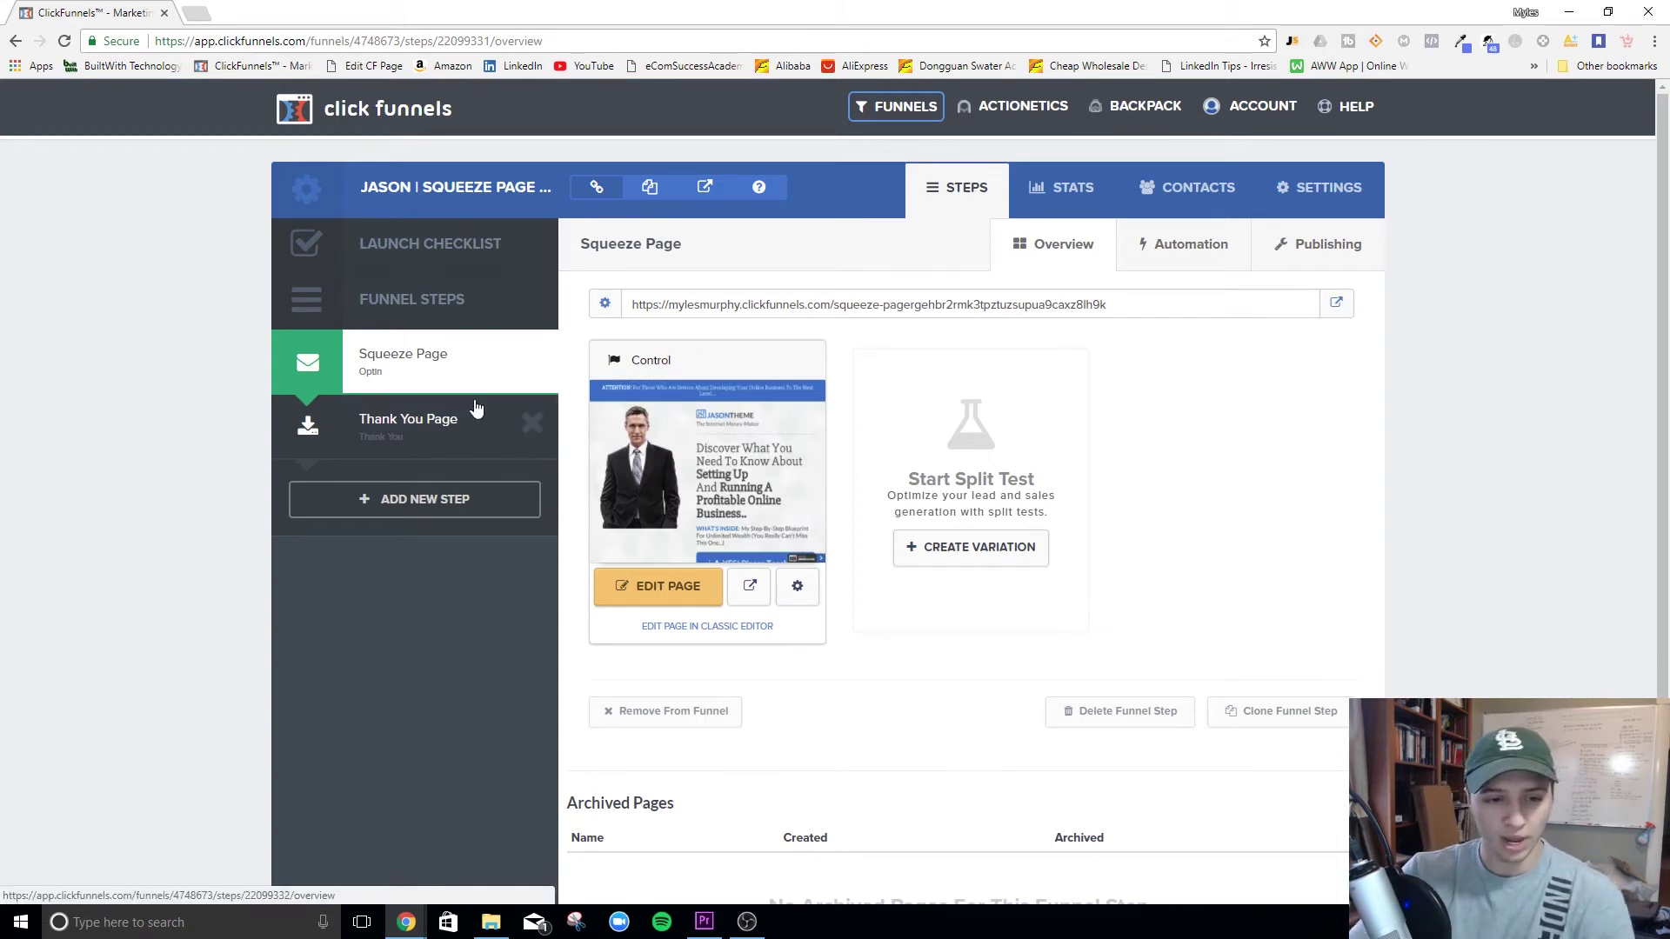
click(633, 588)
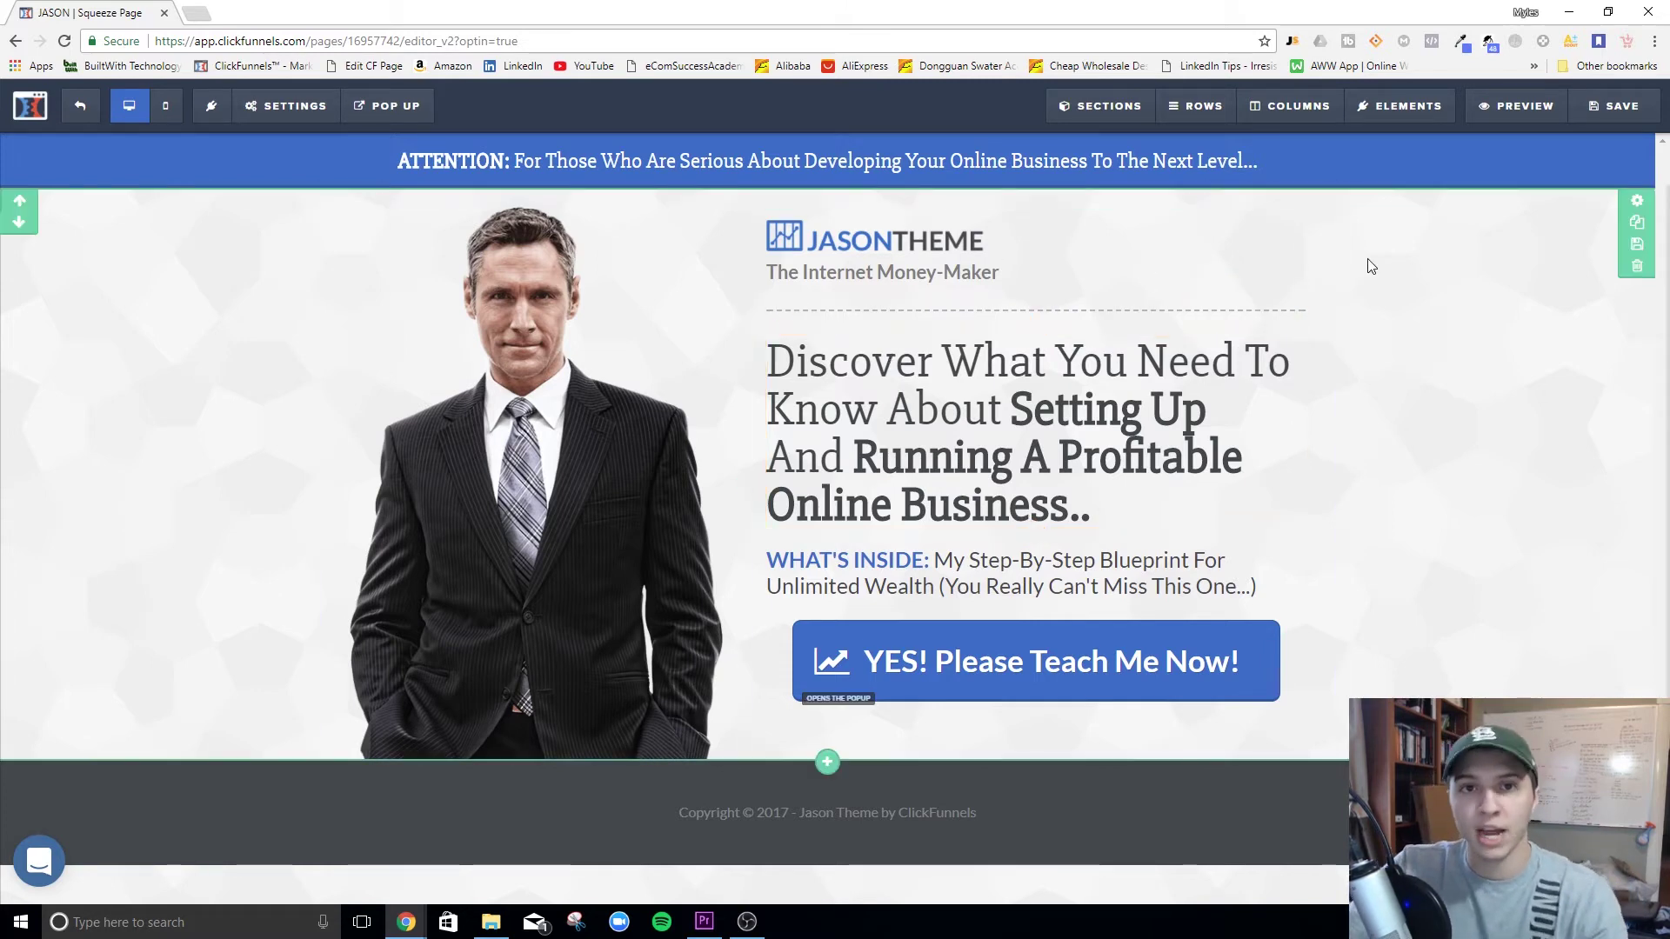
Step: Examine the squeeze page's mobile layout from the photo down to the call-to-action button, and return to the desktop layout
click(167, 106)
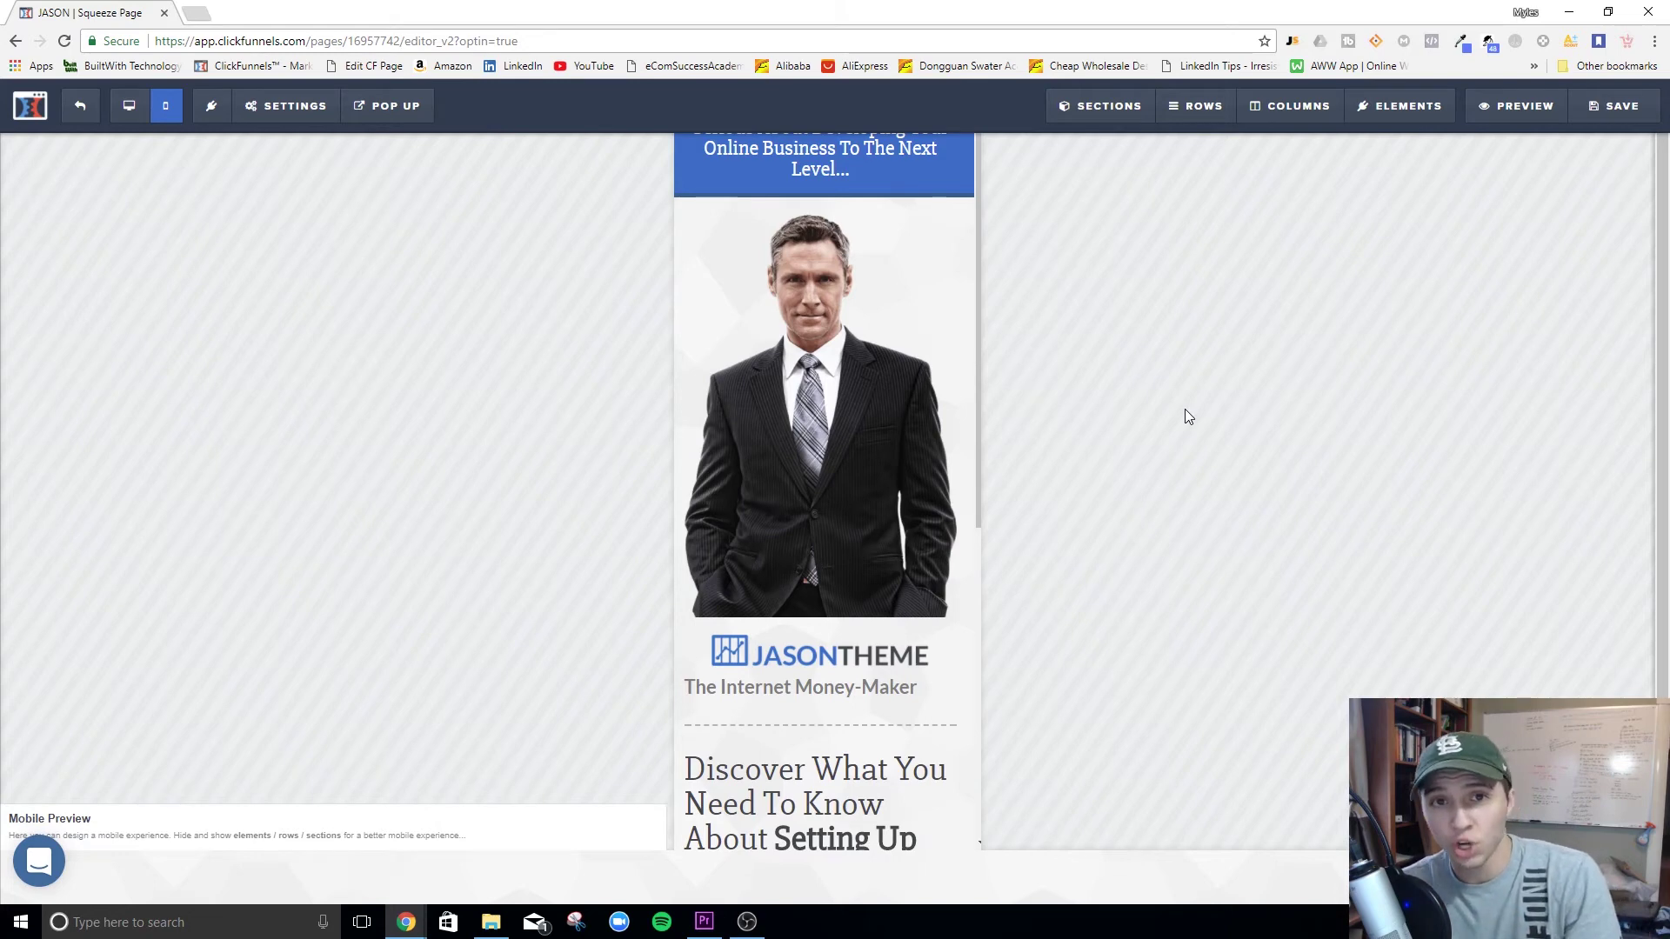
mouse_move(972, 376)
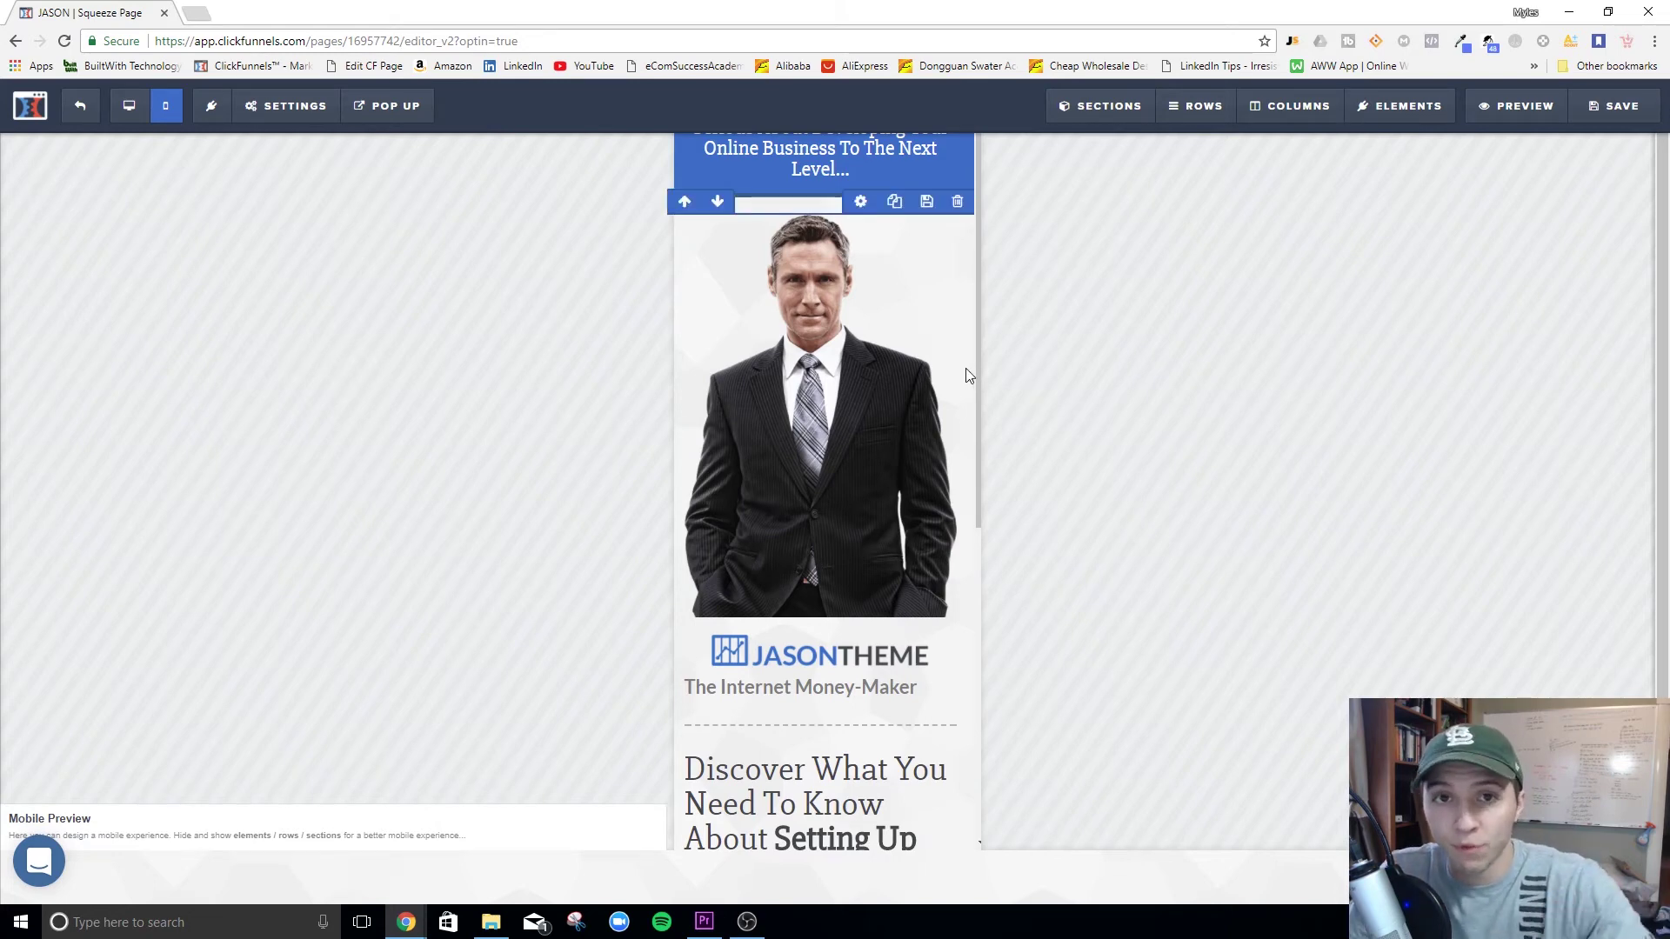
scroll(966, 375, down, 6)
scroll(966, 377, up, 6)
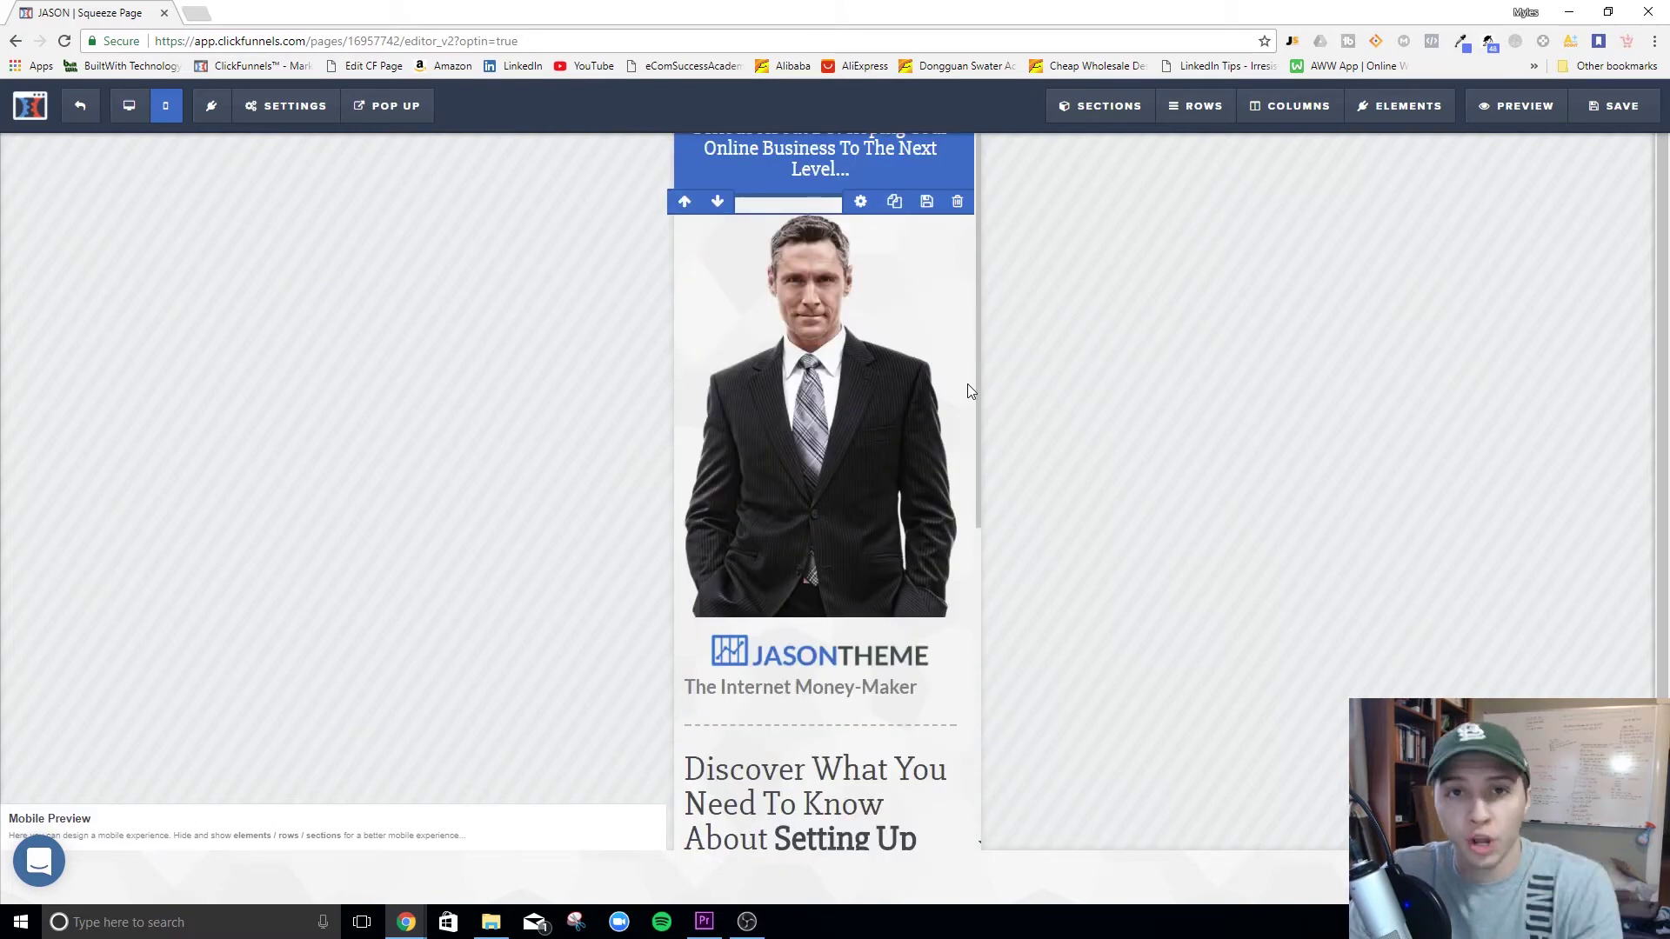
scroll(936, 313, down, 6)
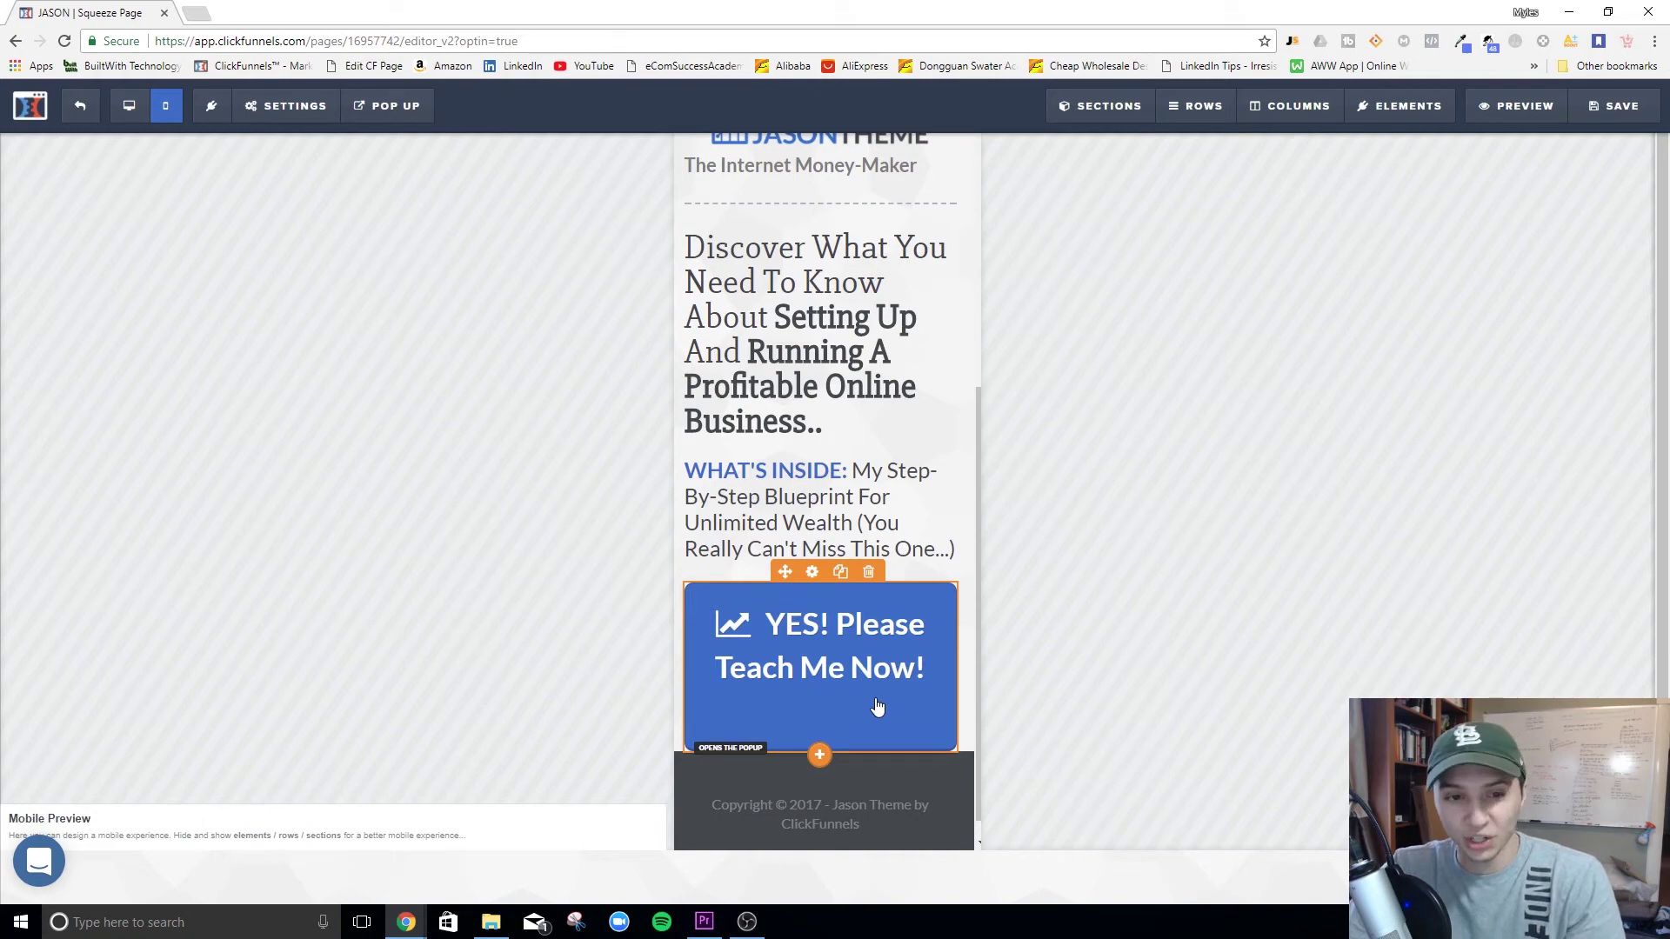
scroll(870, 696, up, 6)
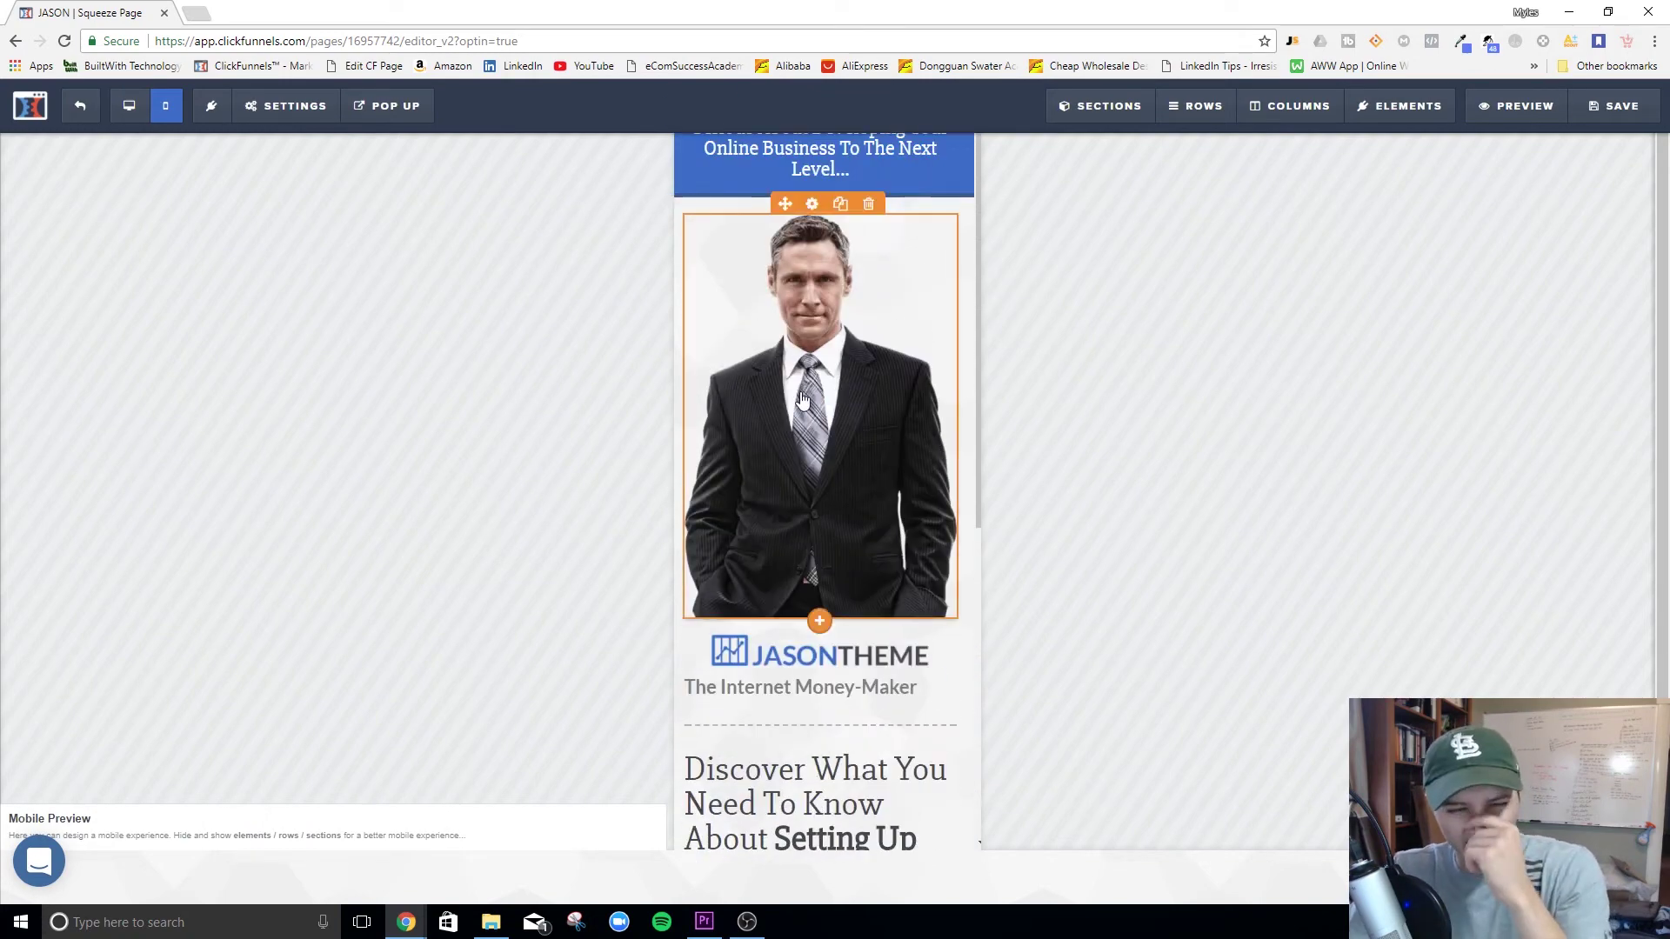
scroll(809, 408, down, 6)
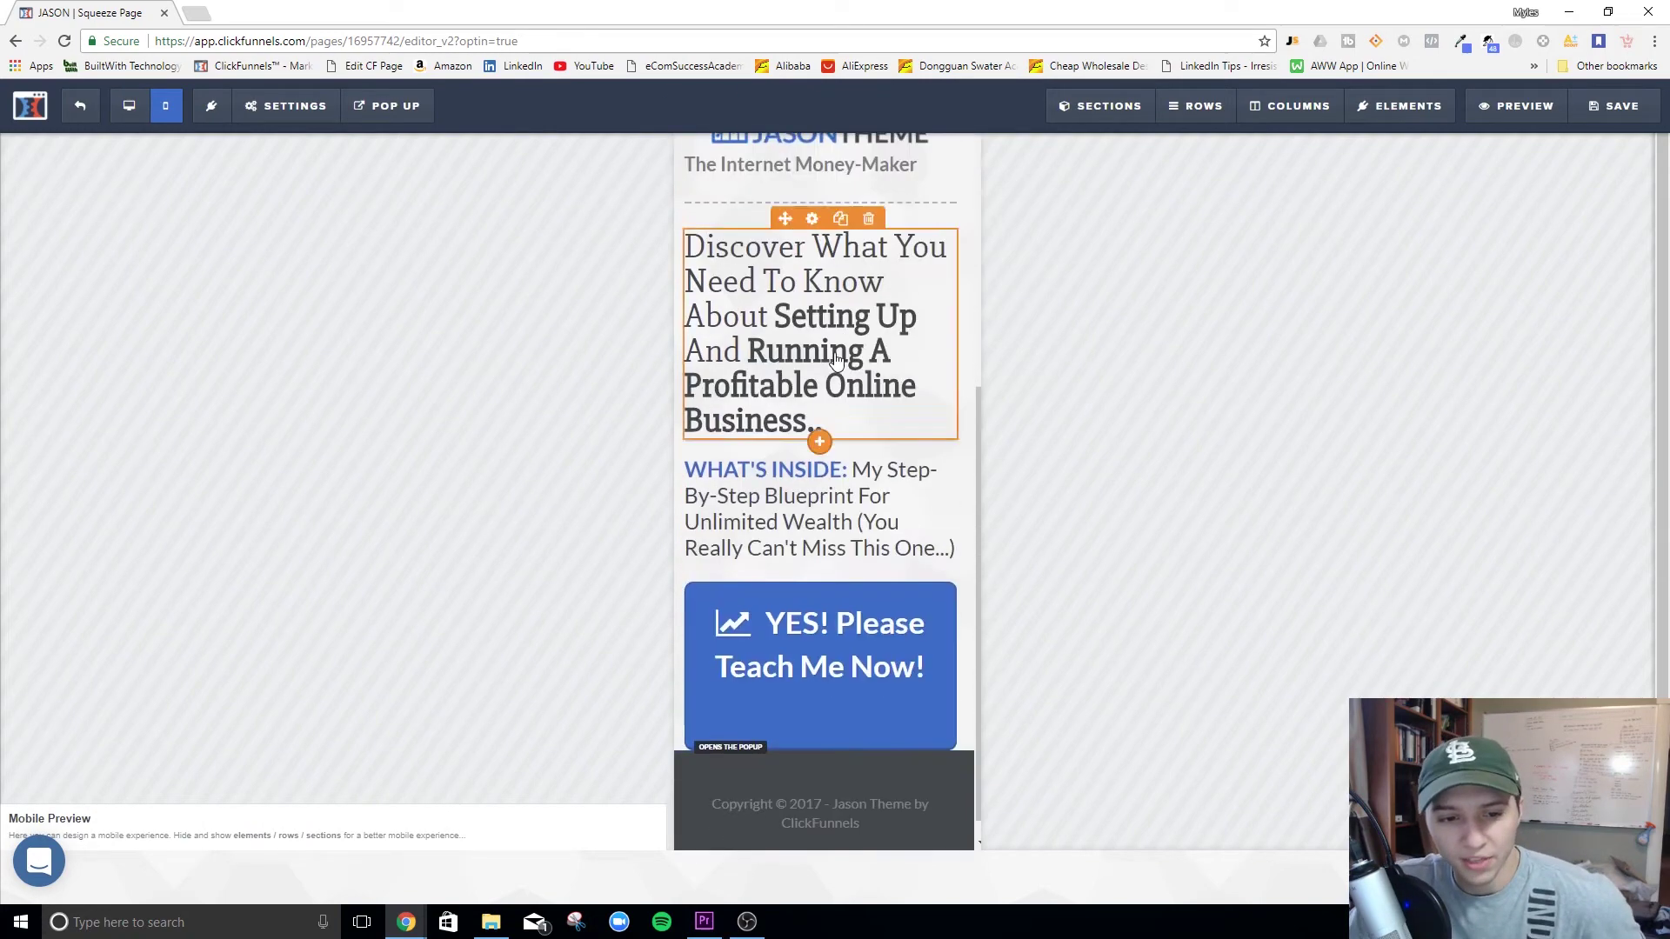
scroll(875, 632, up, 3)
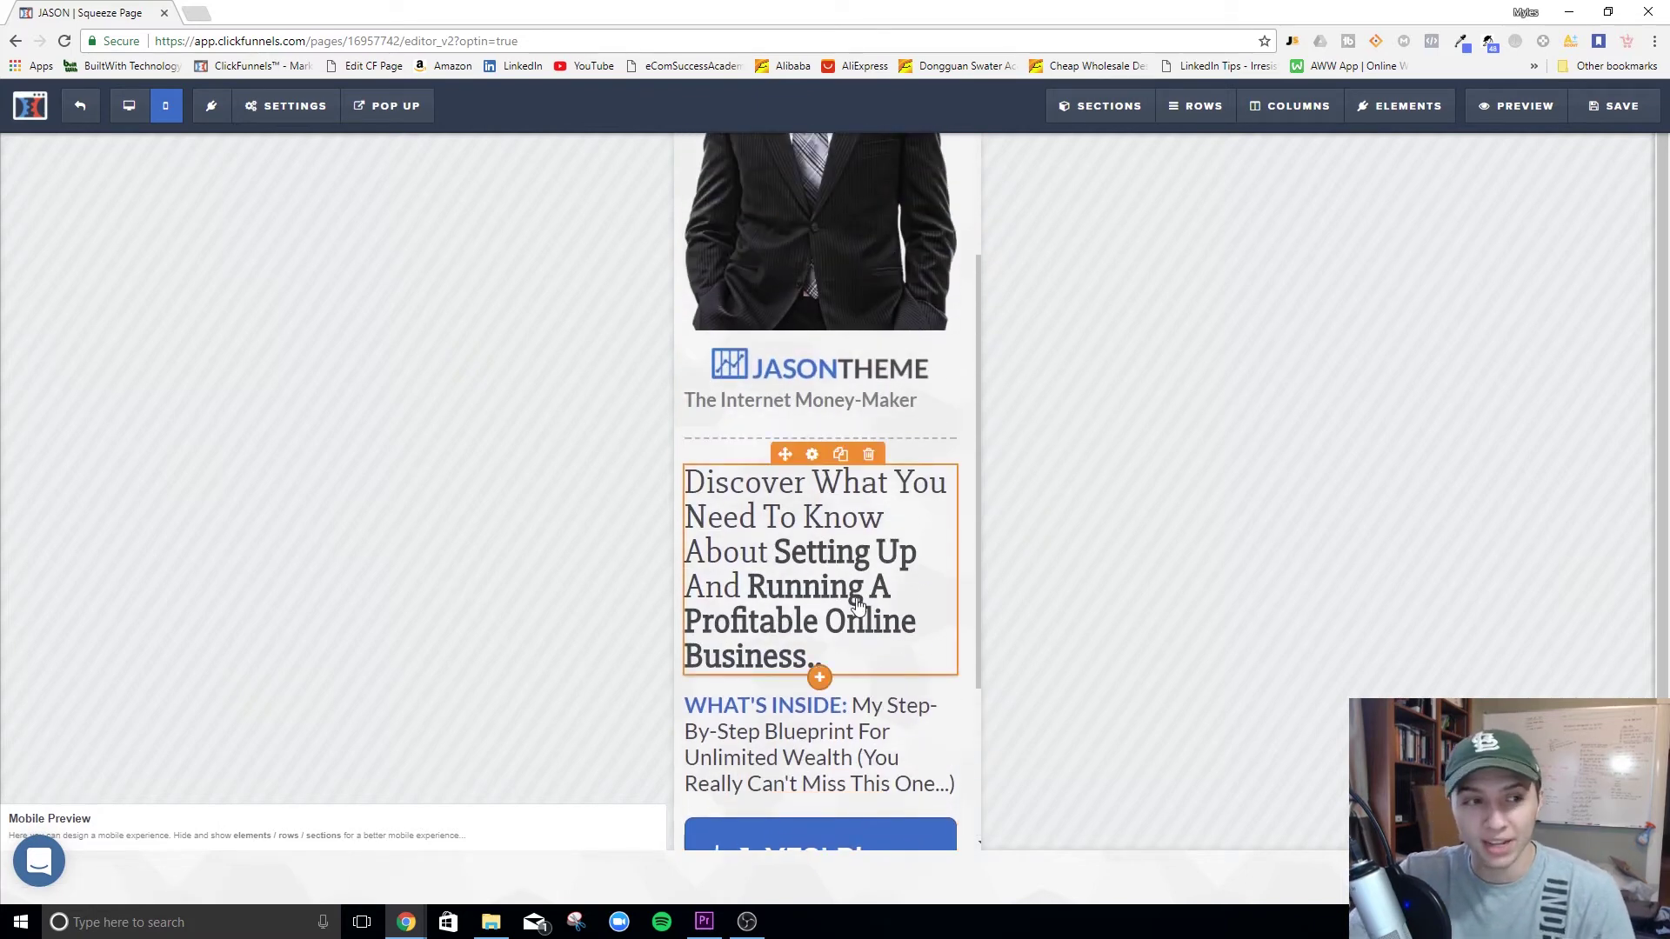
click(128, 106)
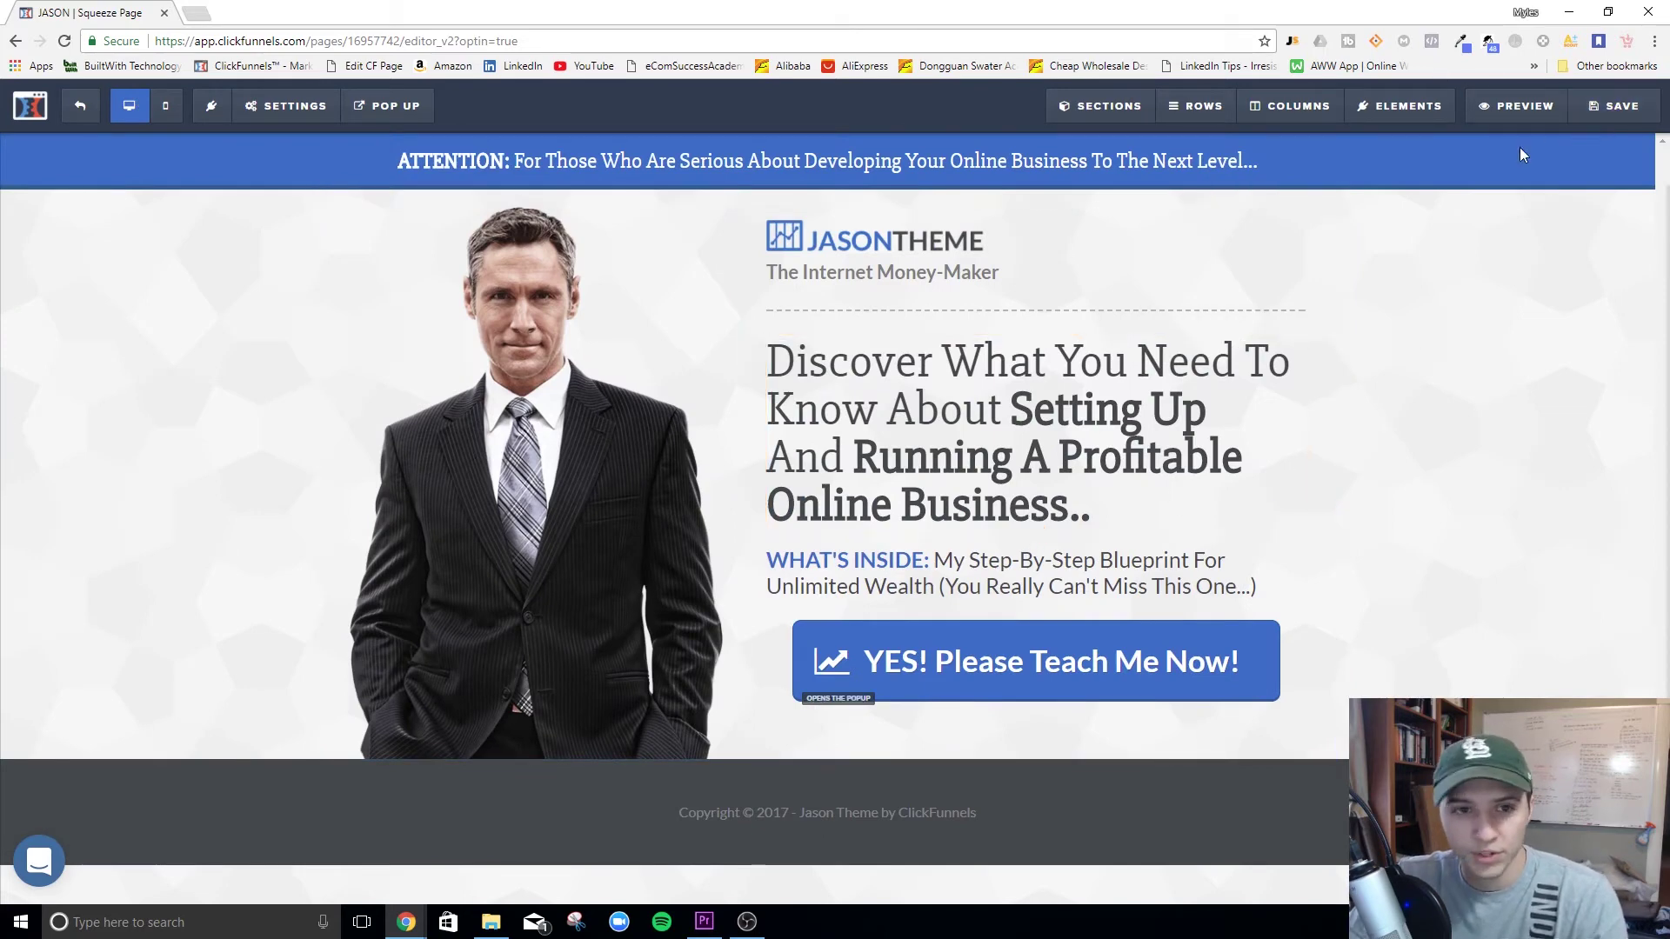
Step: Compare the mobile layout's photo, headline and button arrangement with the desktop version, ending in the desktop view
click(271, 114)
click(165, 105)
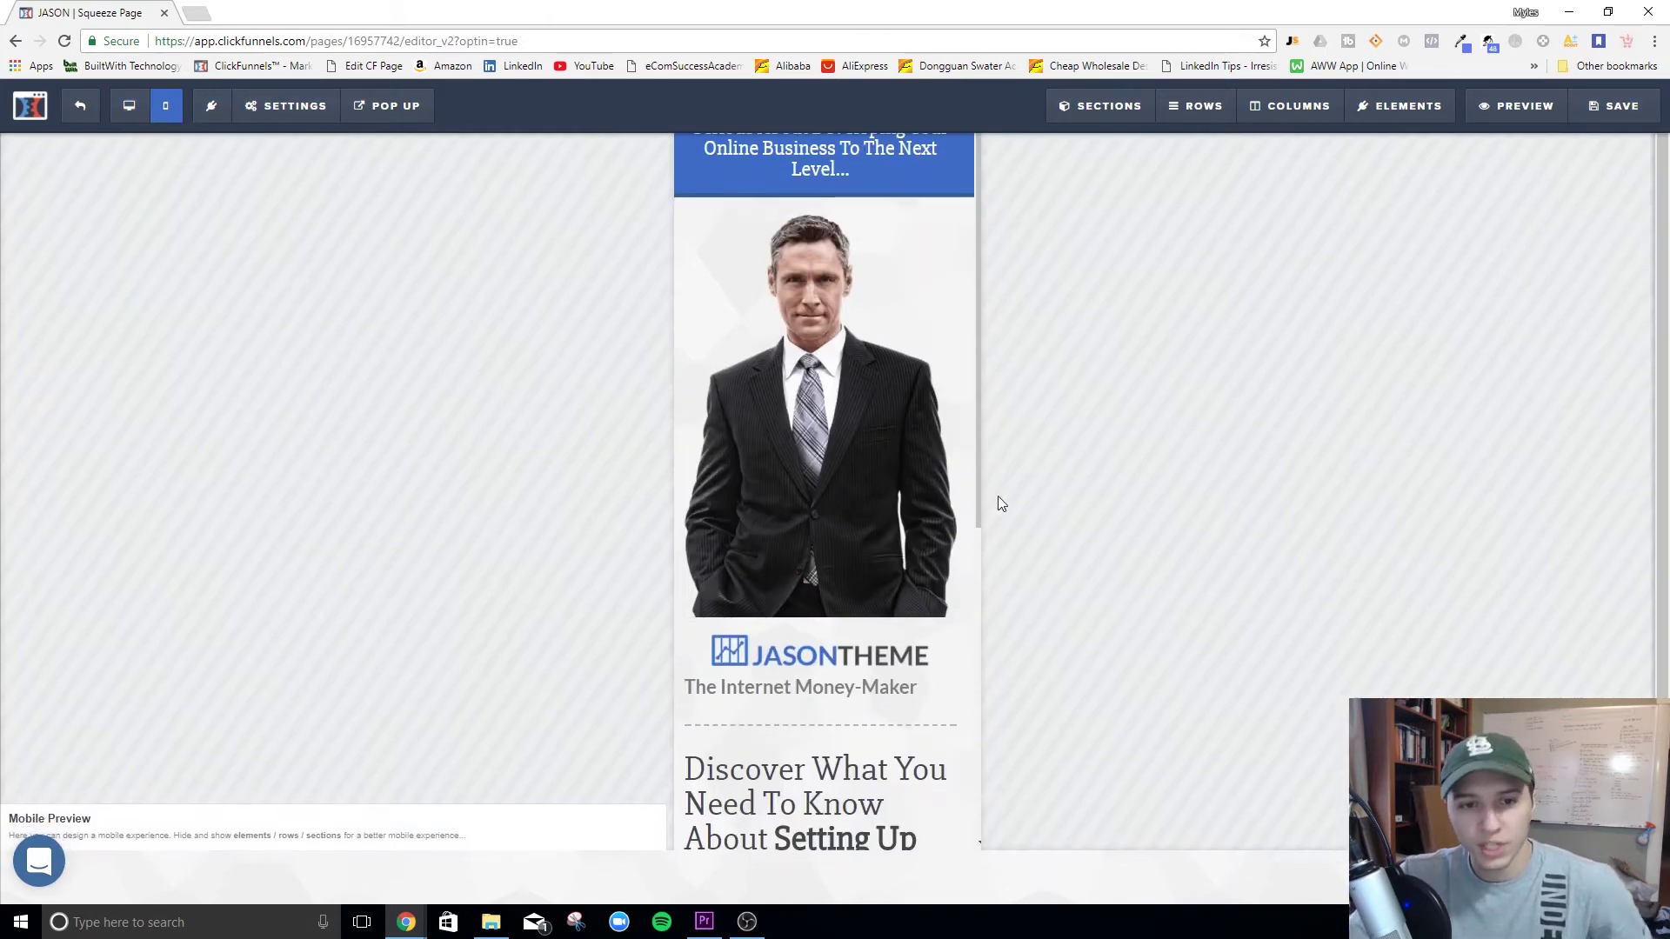
scroll(922, 304, down, 4)
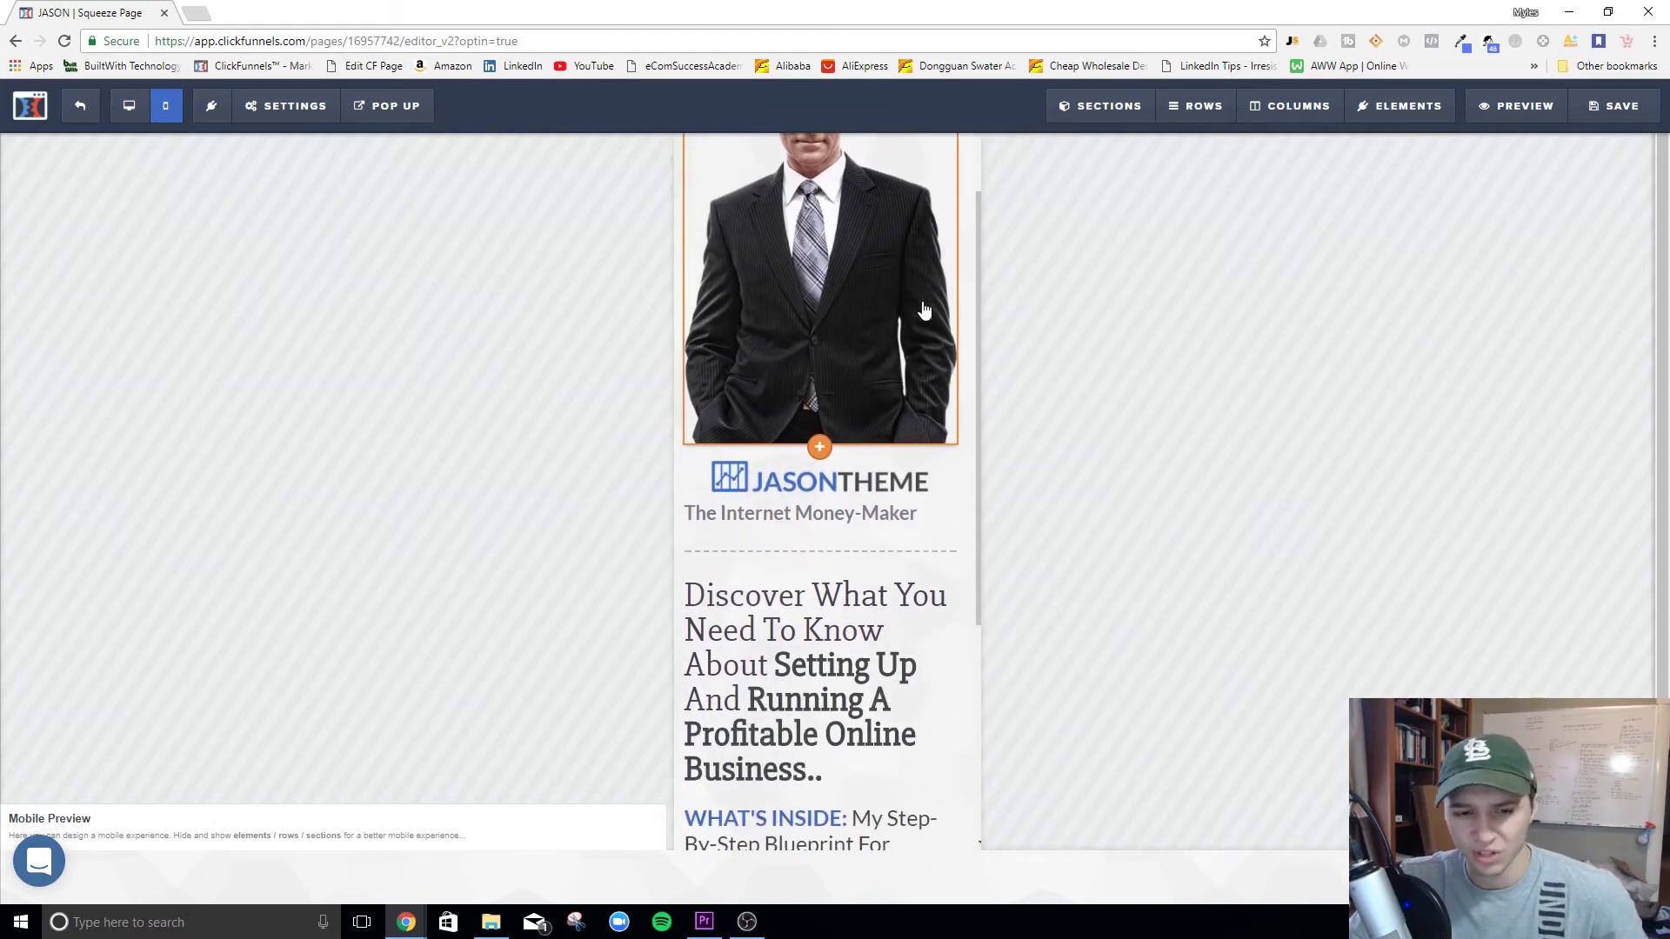
scroll(924, 302, down, 3)
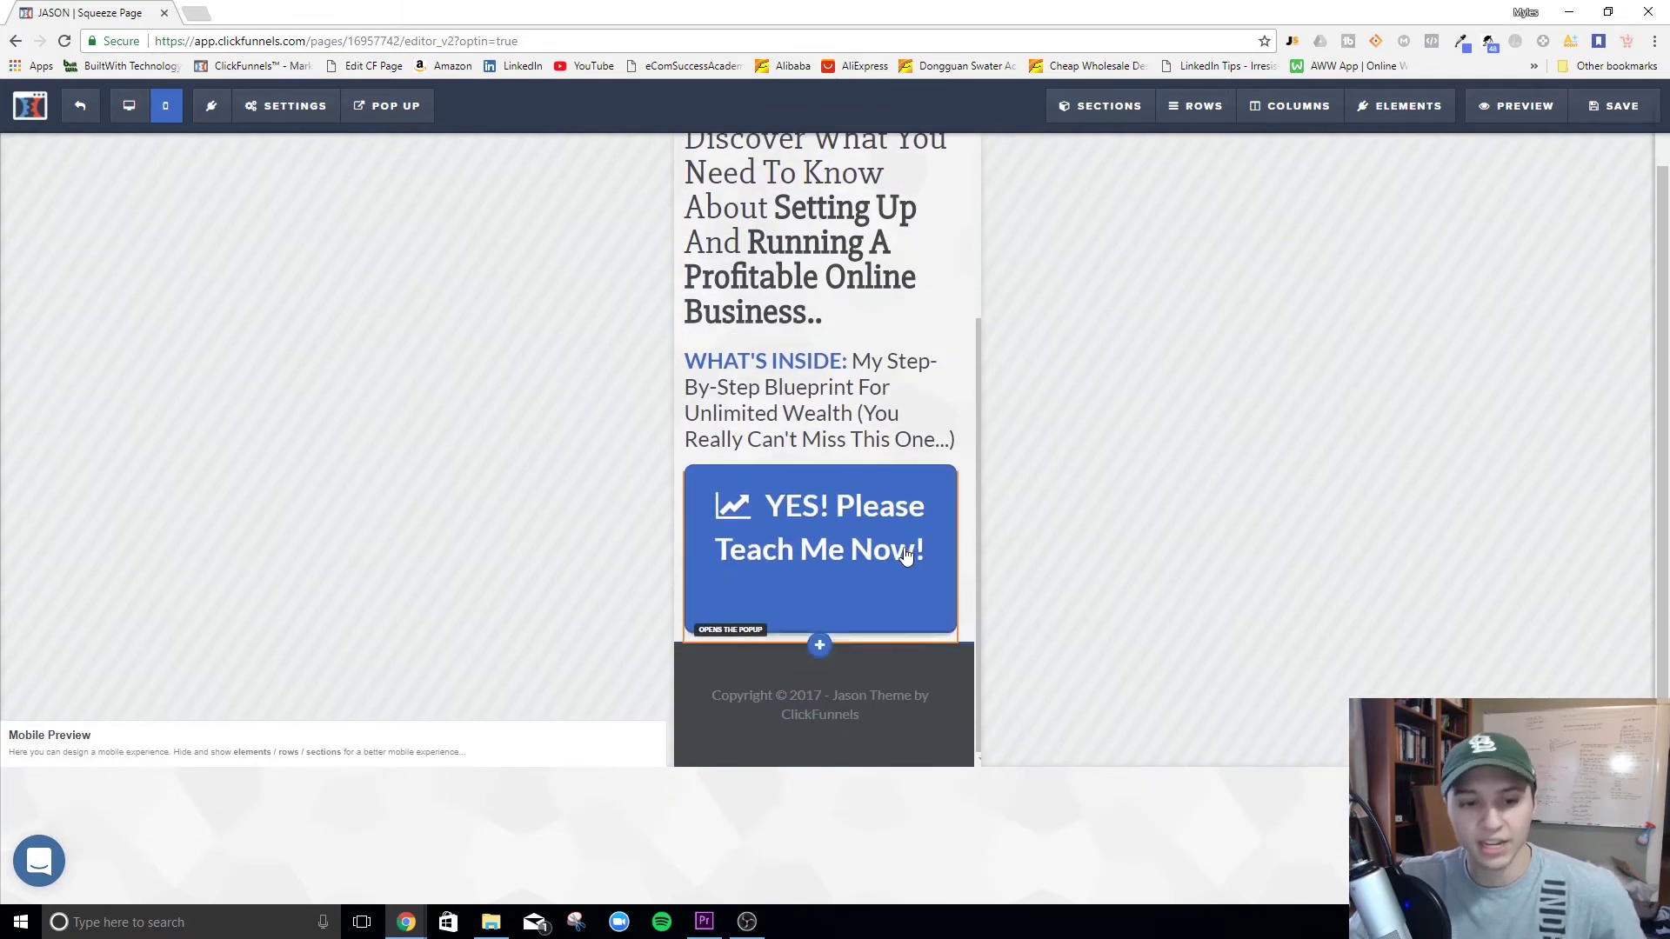
scroll(918, 583, up, 6)
scroll(914, 435, down, 3)
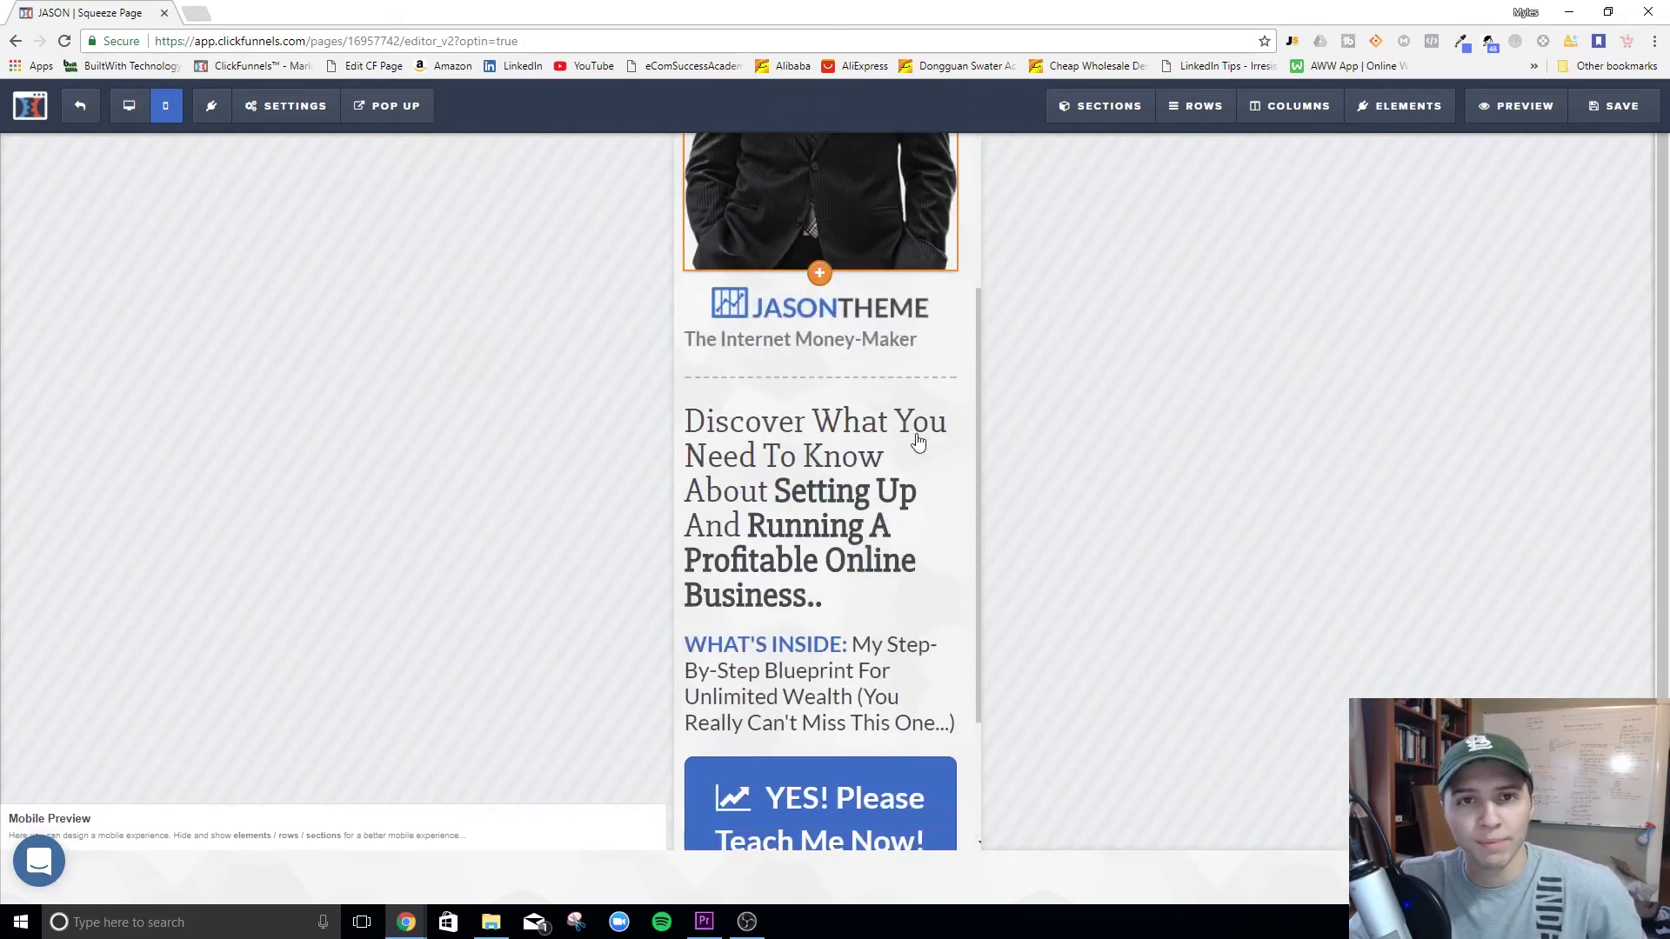
scroll(917, 456, up, 1)
scroll(917, 456, up, 3)
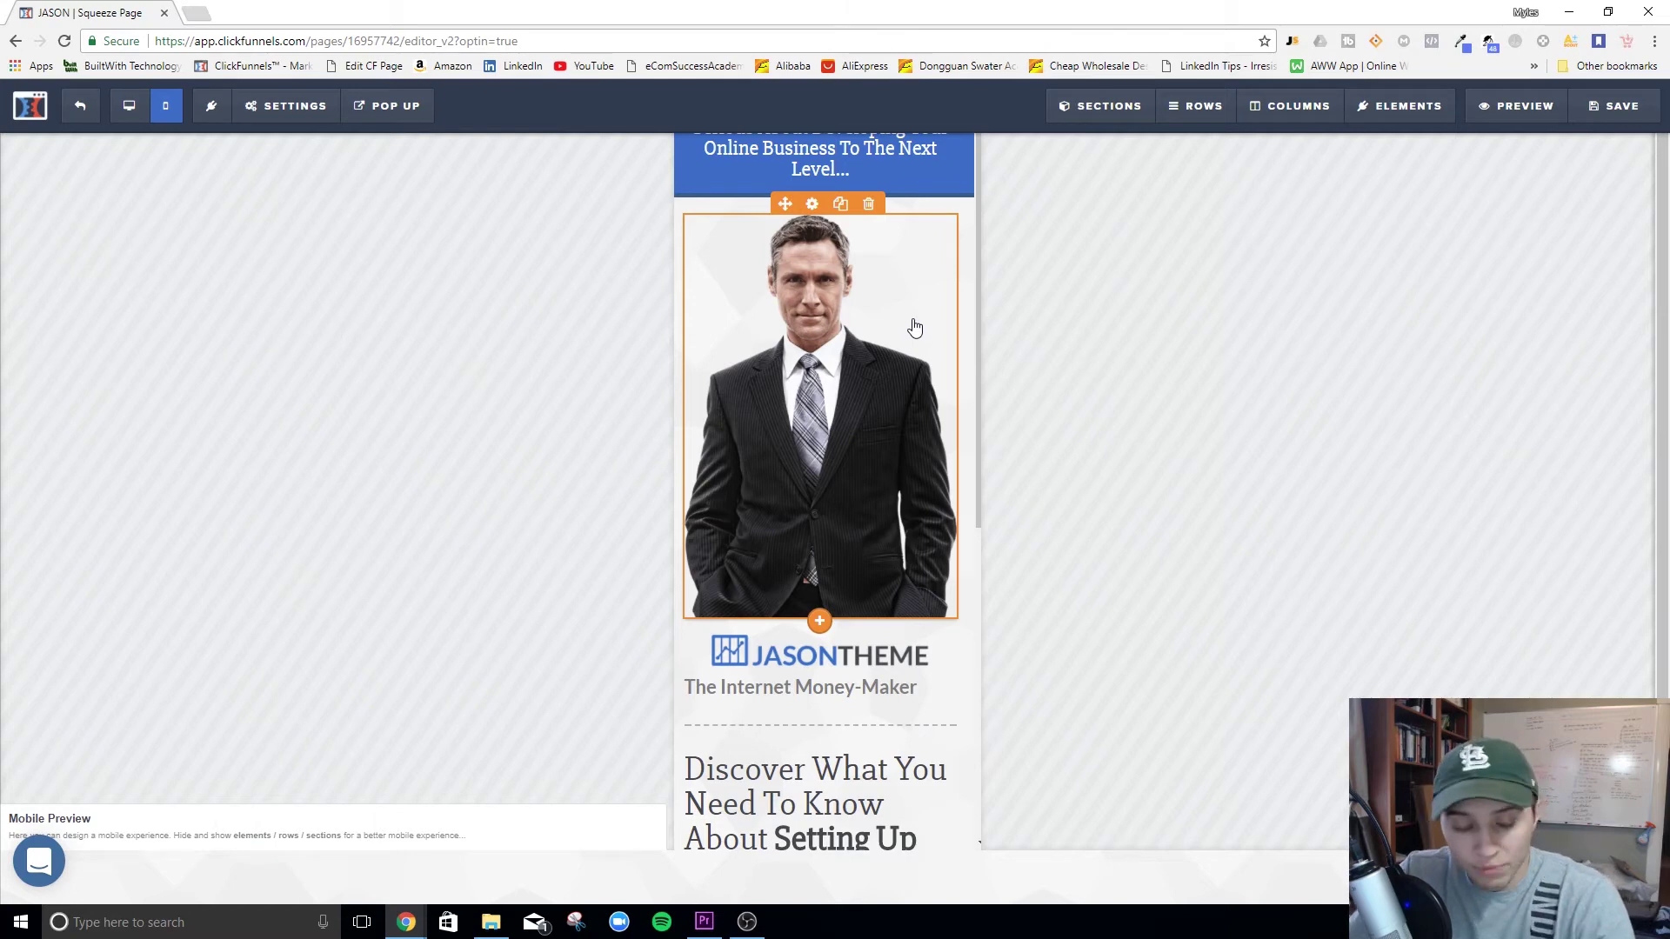
click(129, 106)
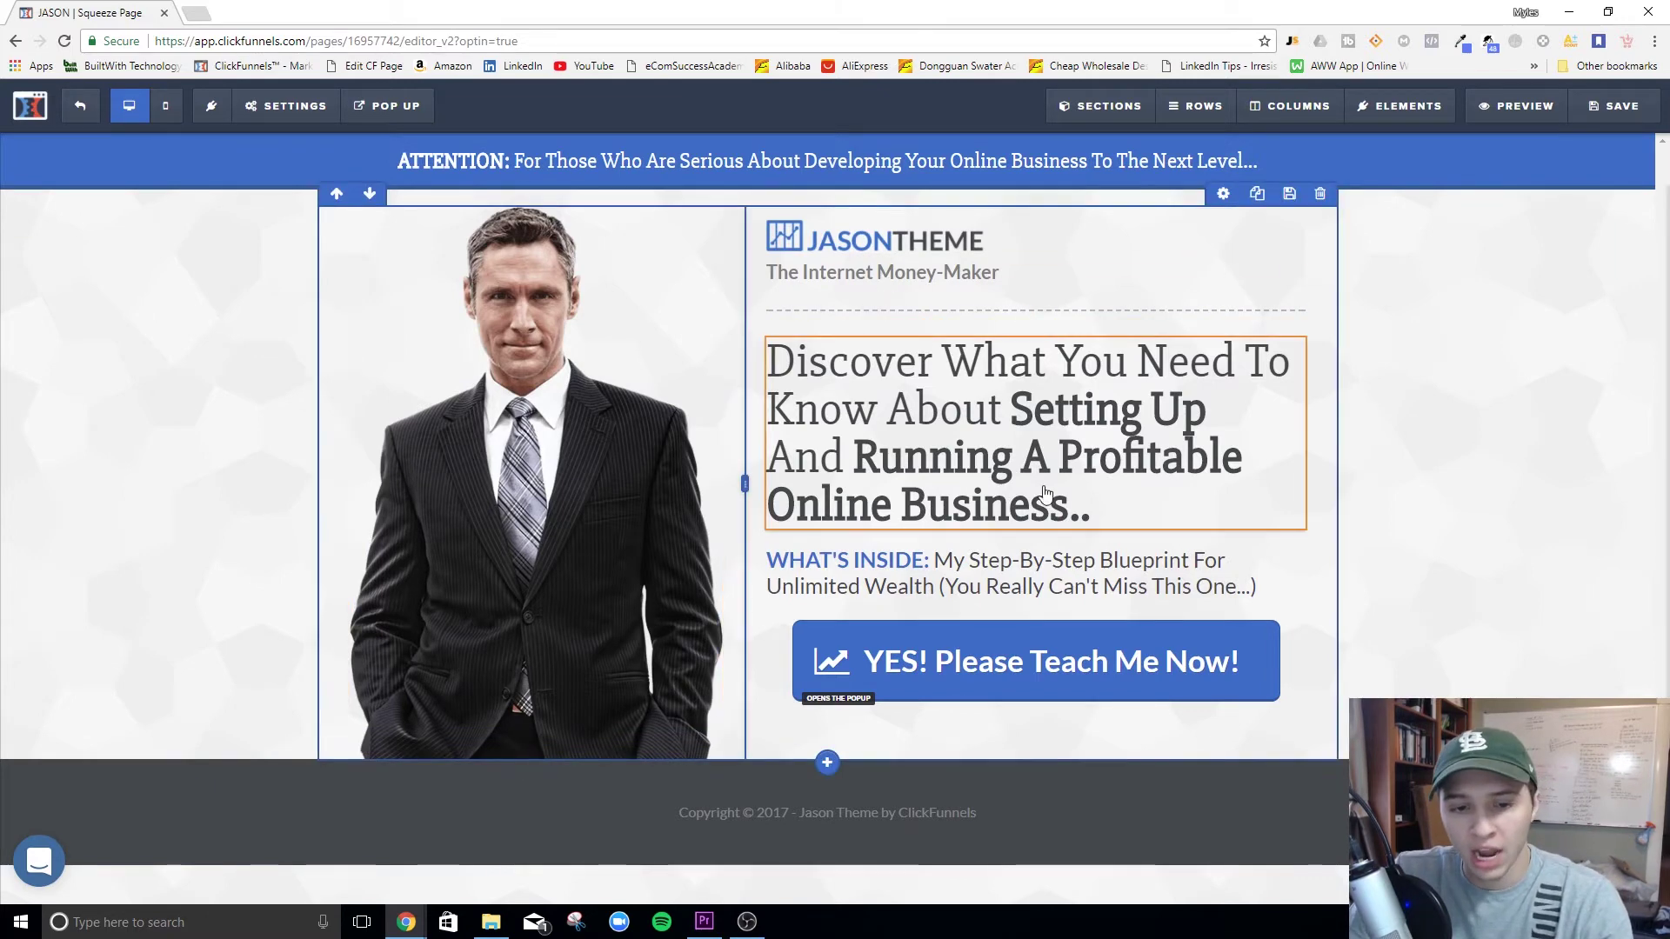
Step: Preview the squeeze page in a separate browser tab and read through its headline
click(1495, 102)
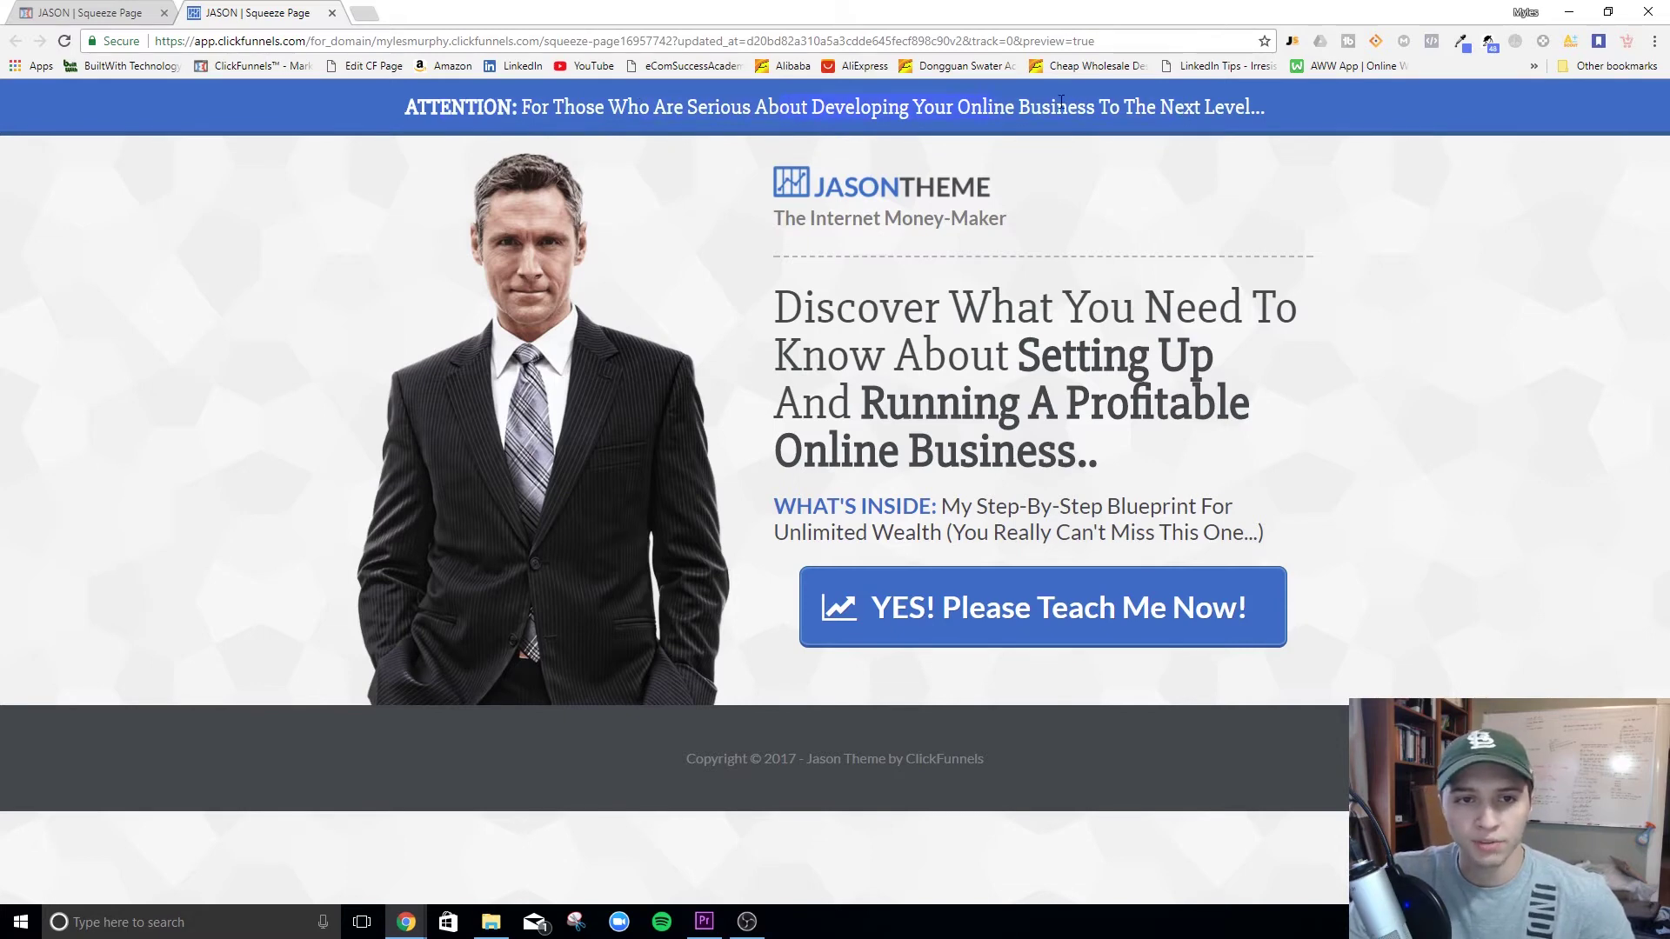
drag(803, 306, 1167, 399)
click(966, 496)
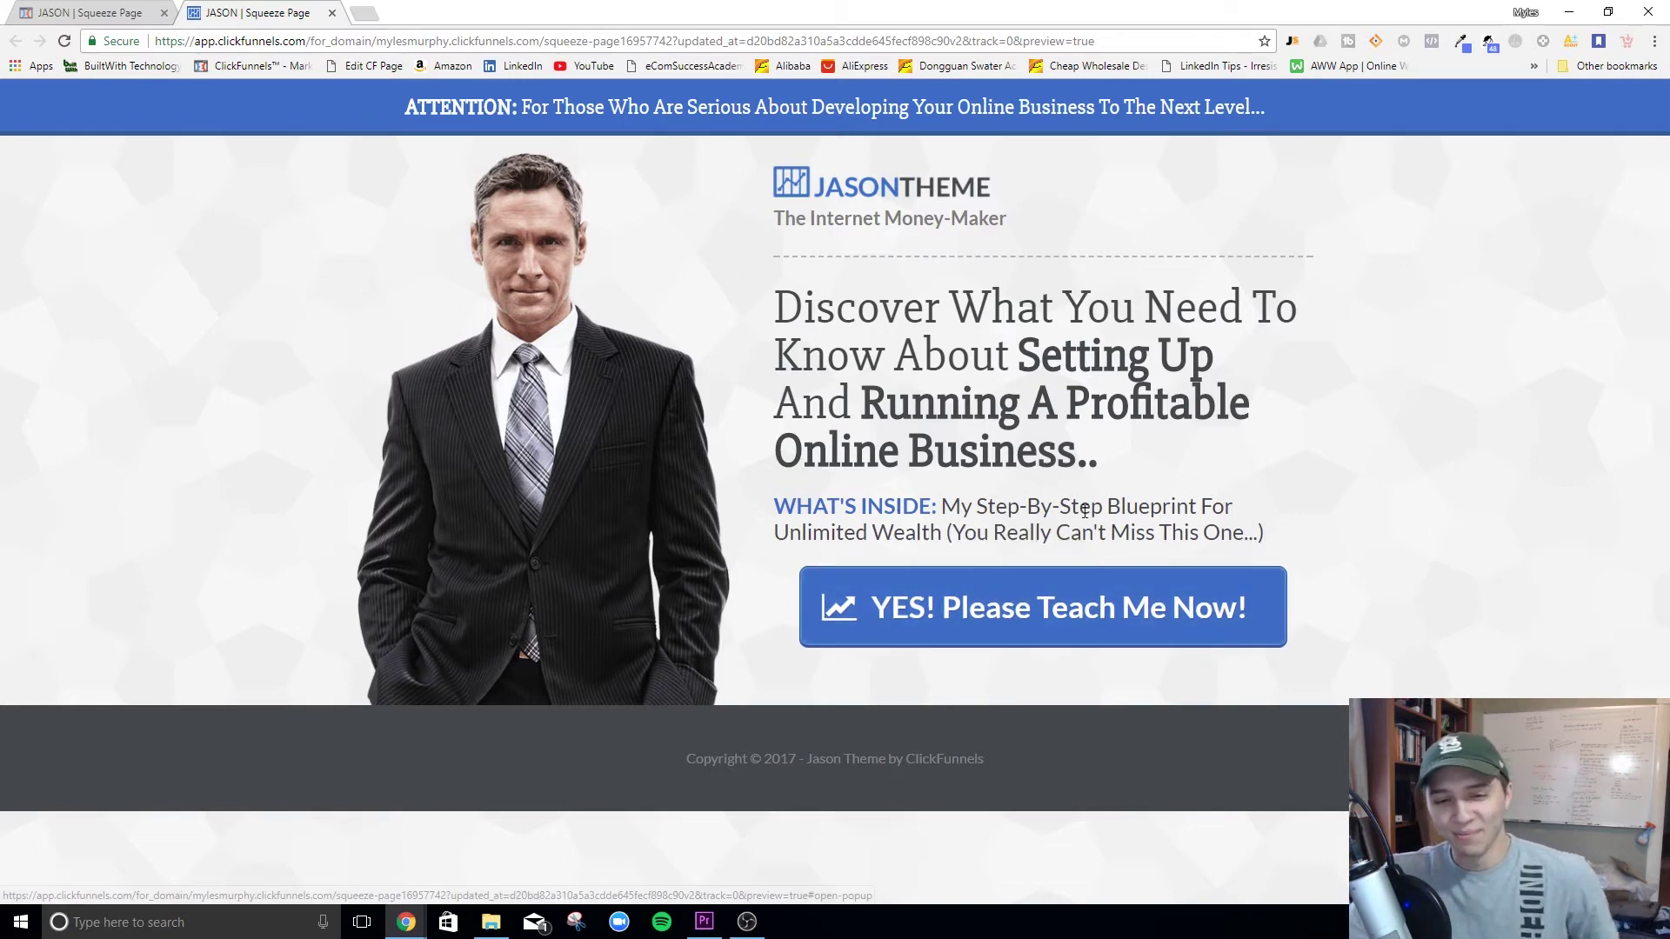
Step: Close the page preview and examine the squeeze page's mobile layout from the photo down to the call-to-action button
click(332, 13)
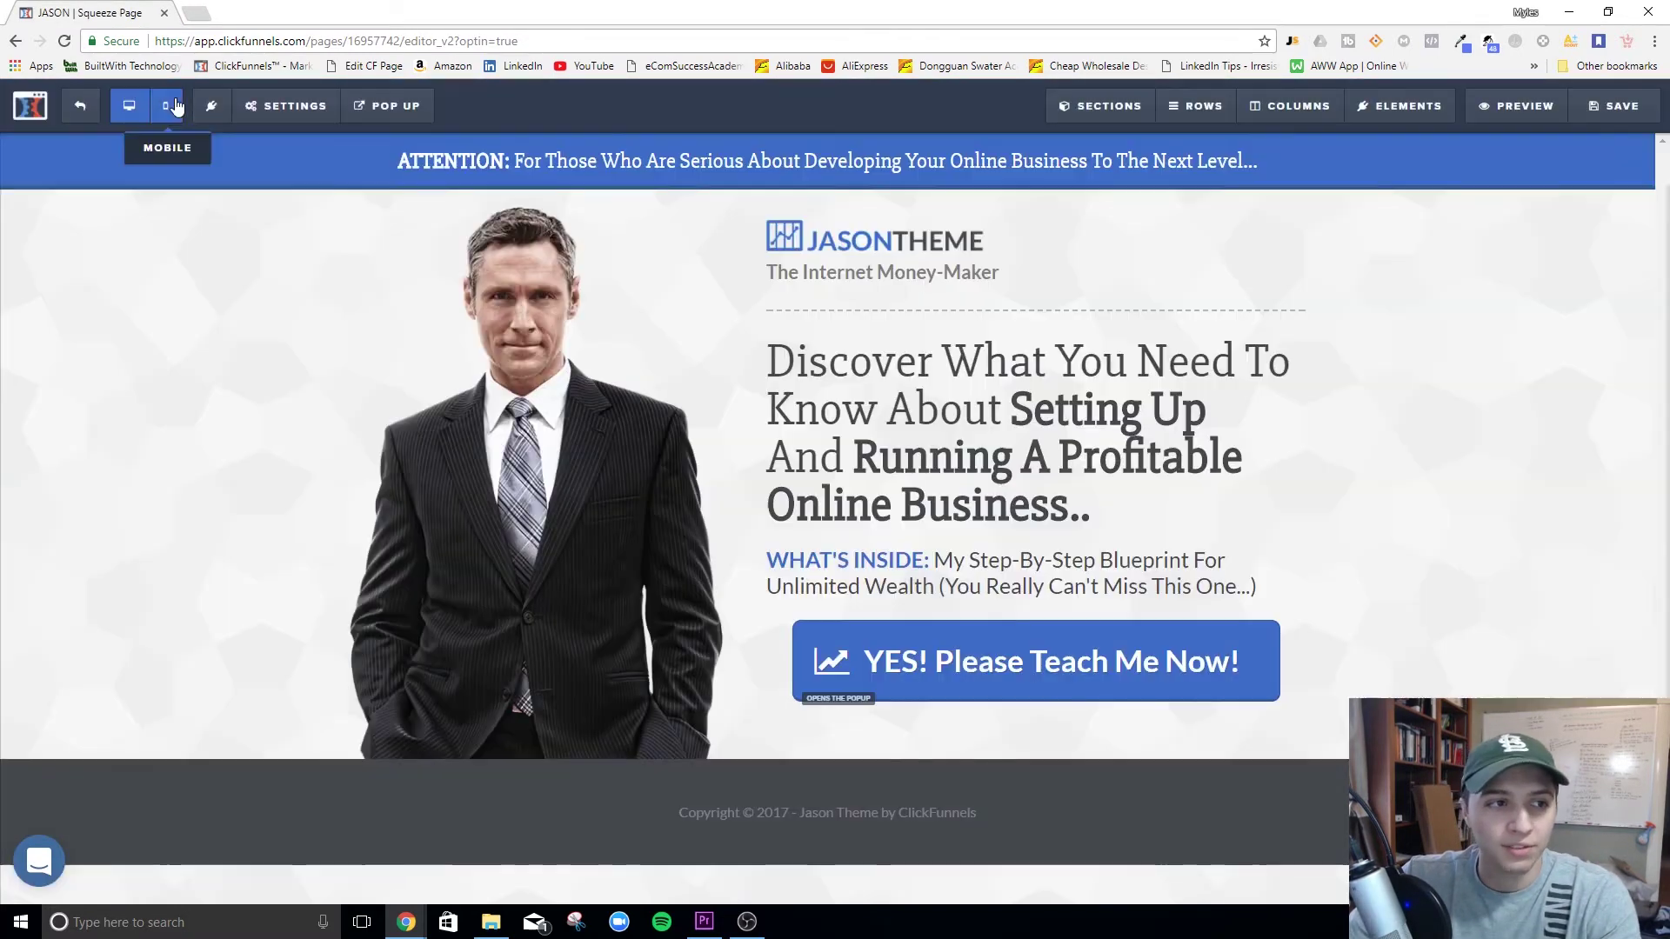
click(170, 105)
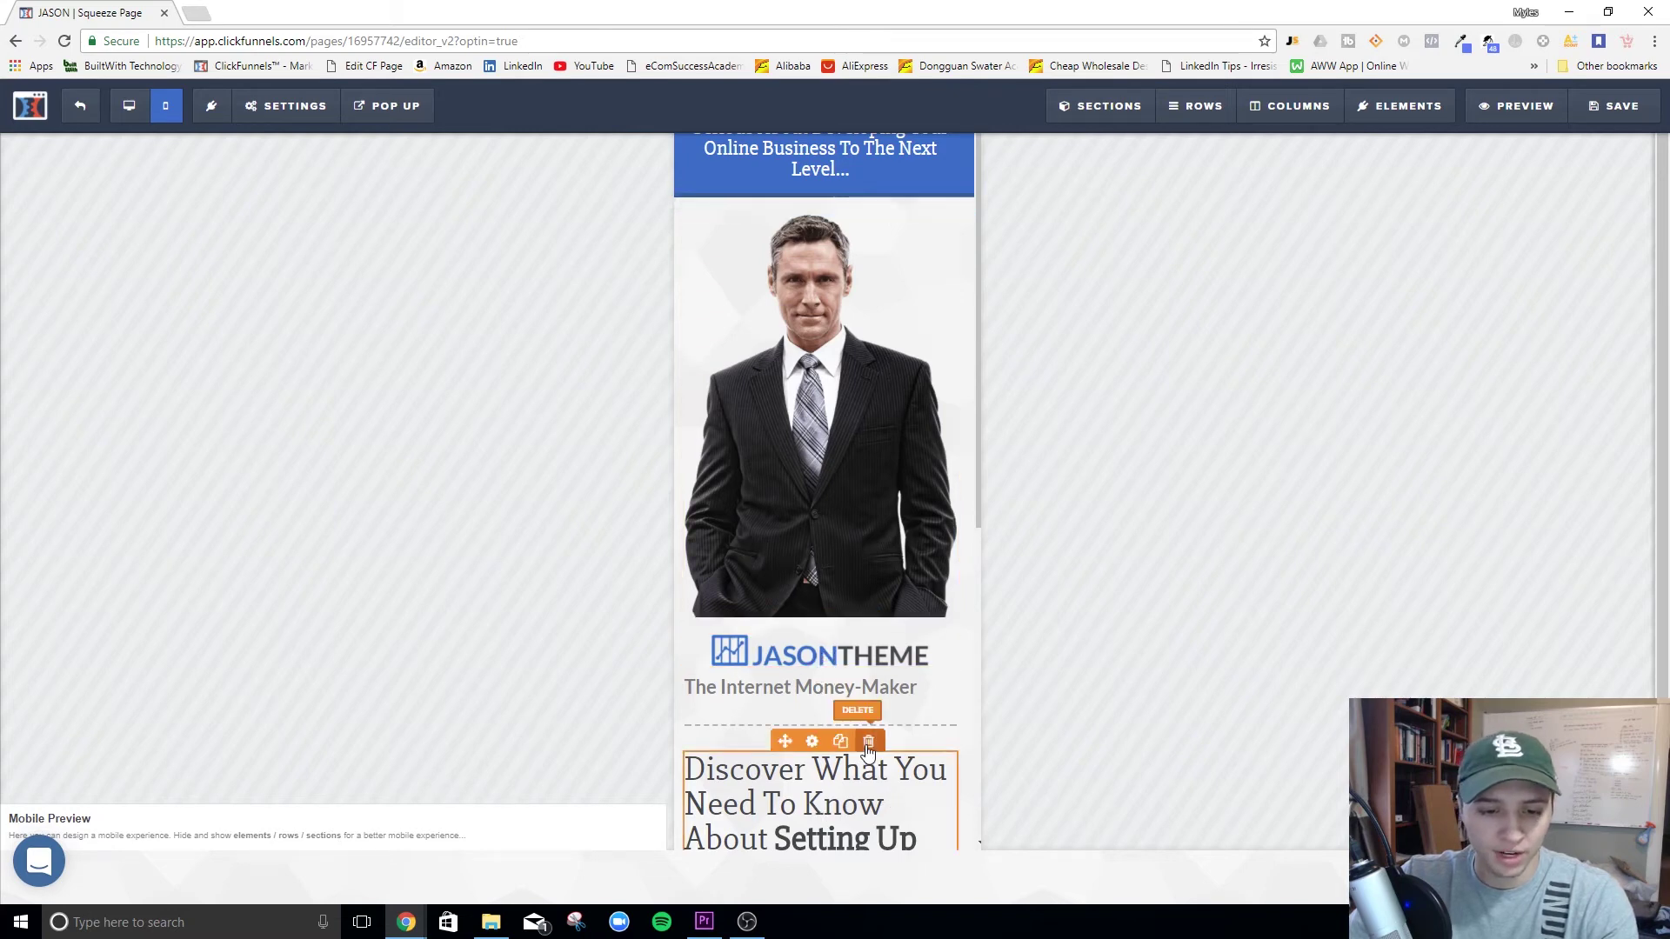
scroll(869, 750, down, 1)
scroll(869, 750, up, 1)
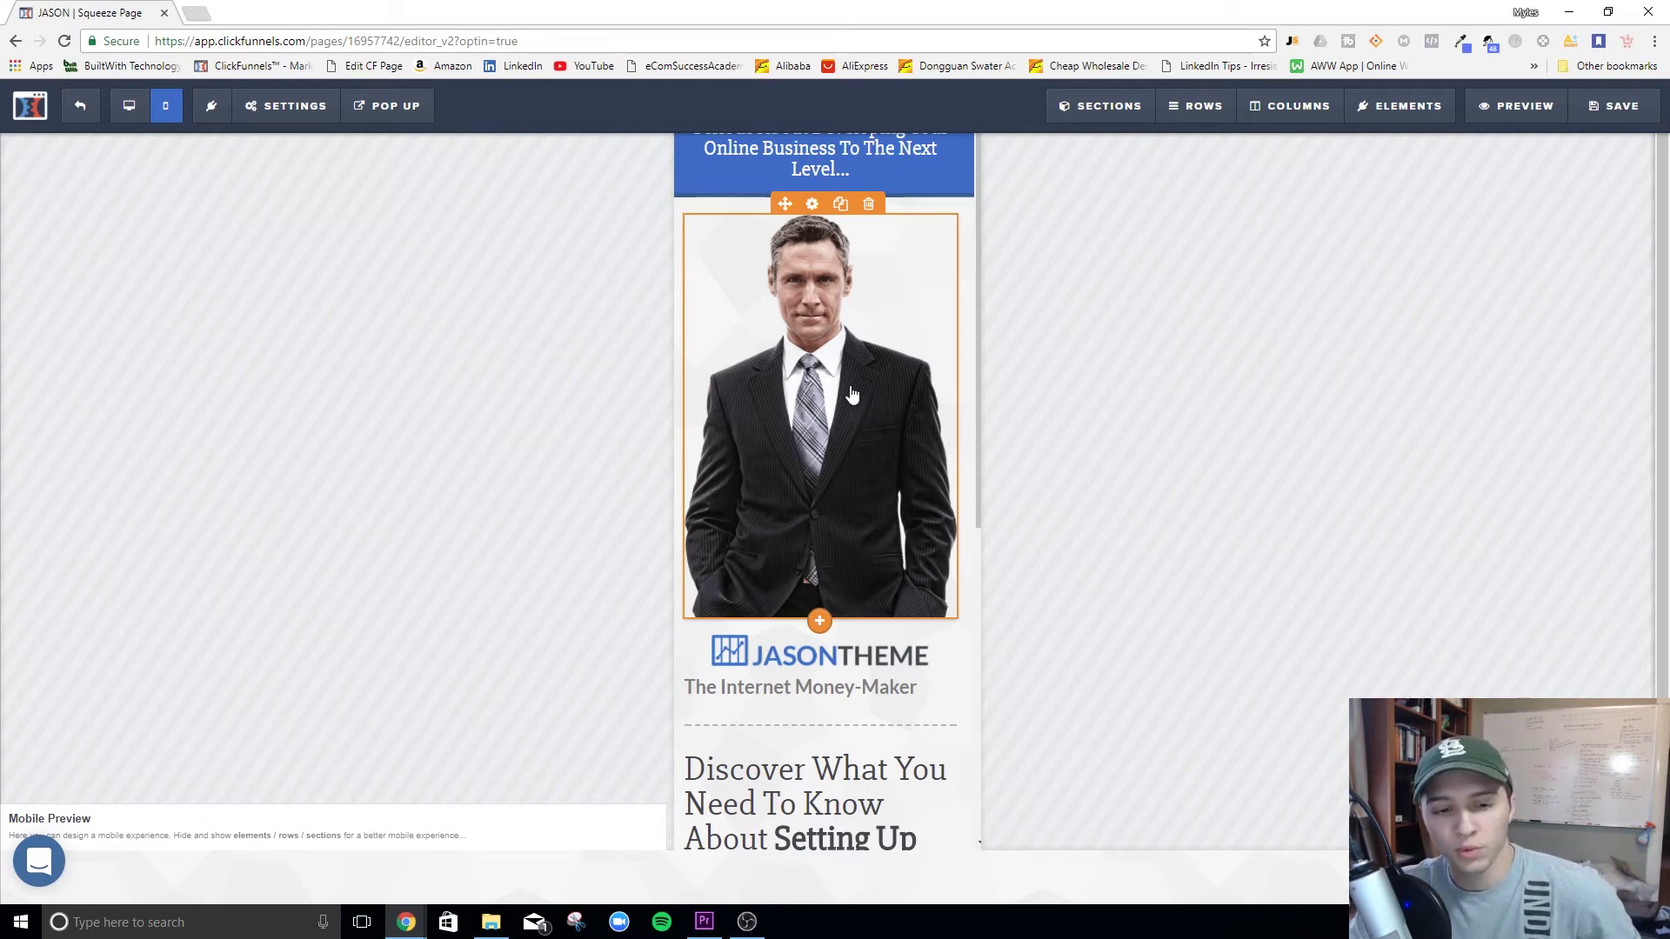
scroll(783, 522, down, 4)
scroll(791, 634, down, 3)
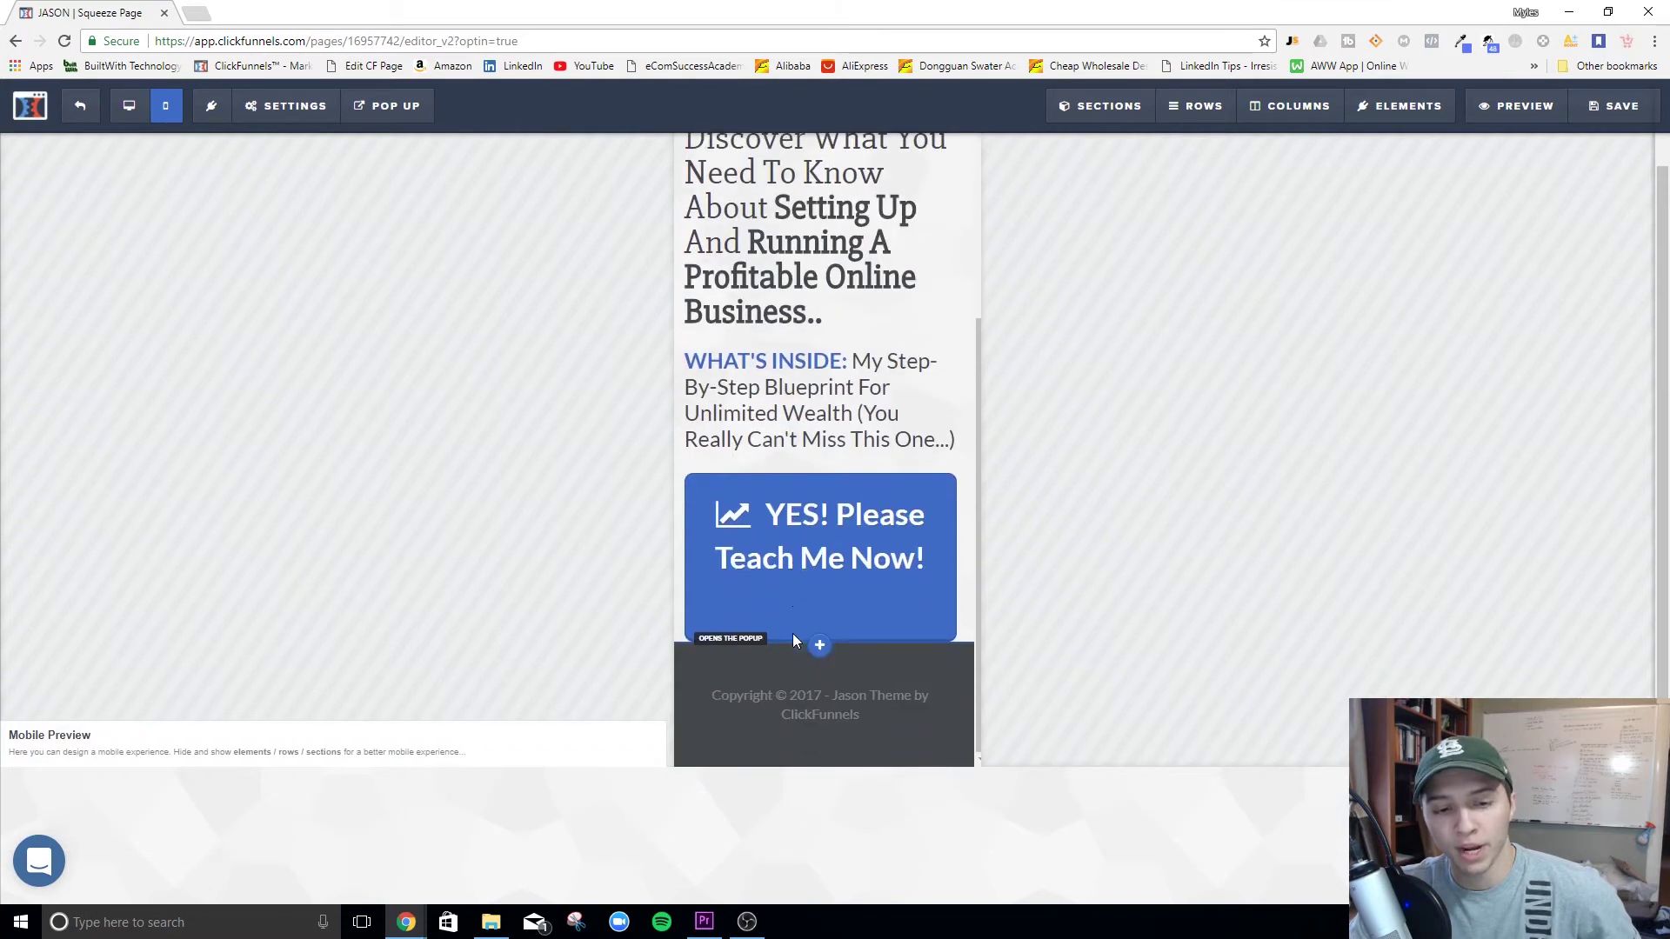
scroll(792, 633, up, 7)
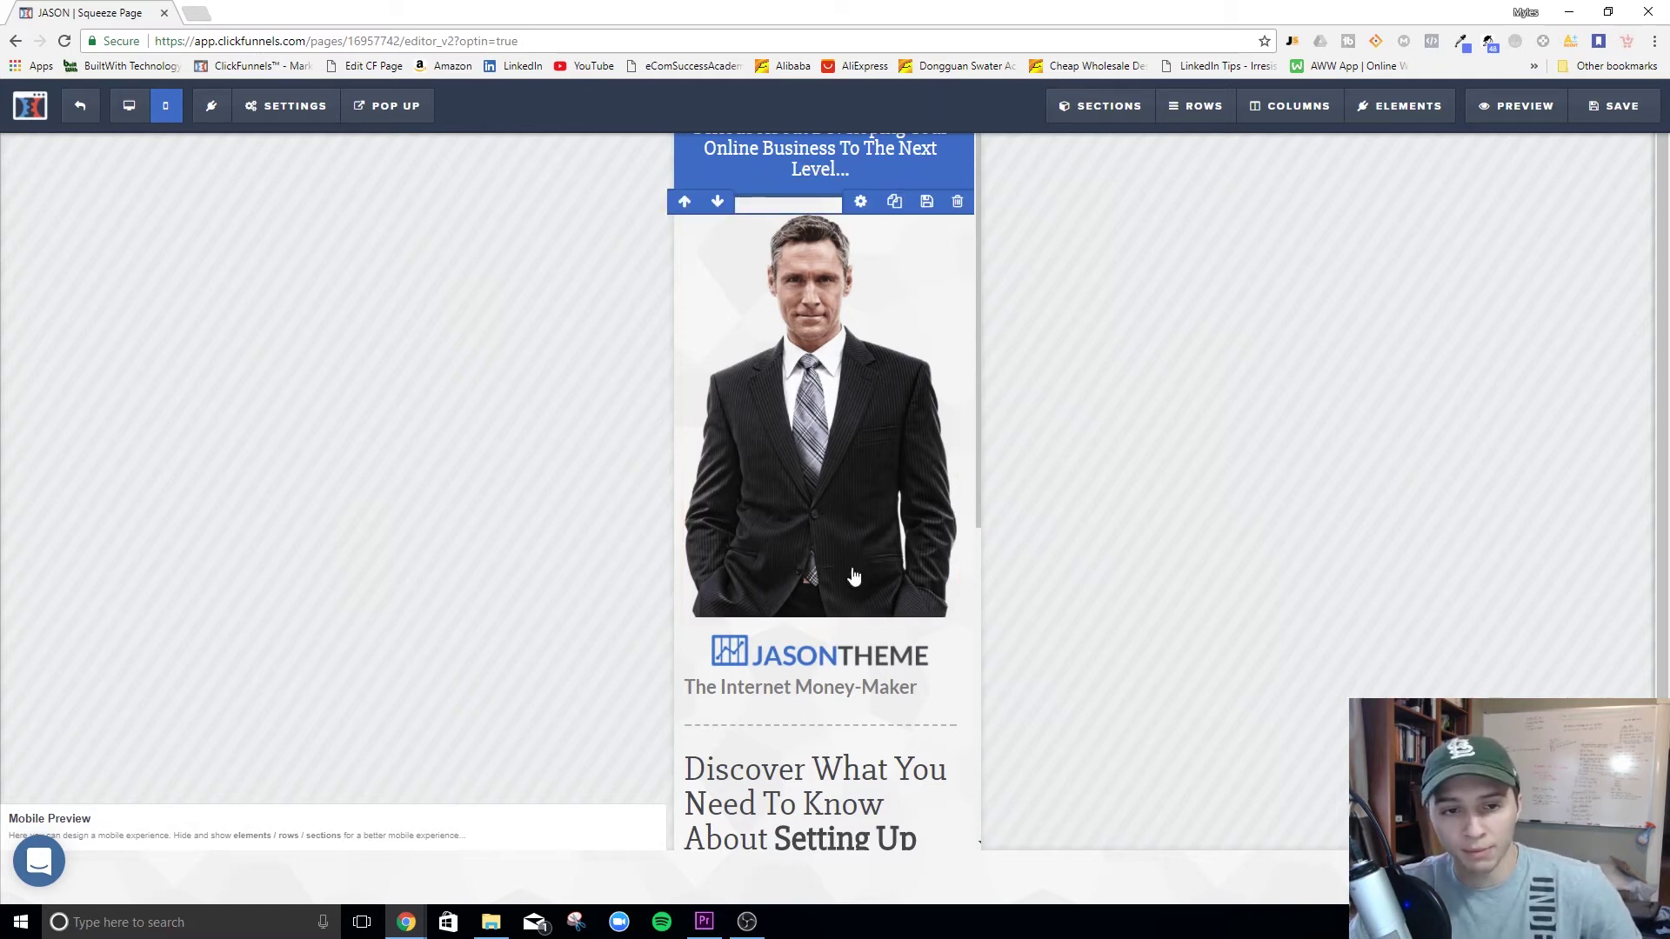
scroll(835, 640, down, 2)
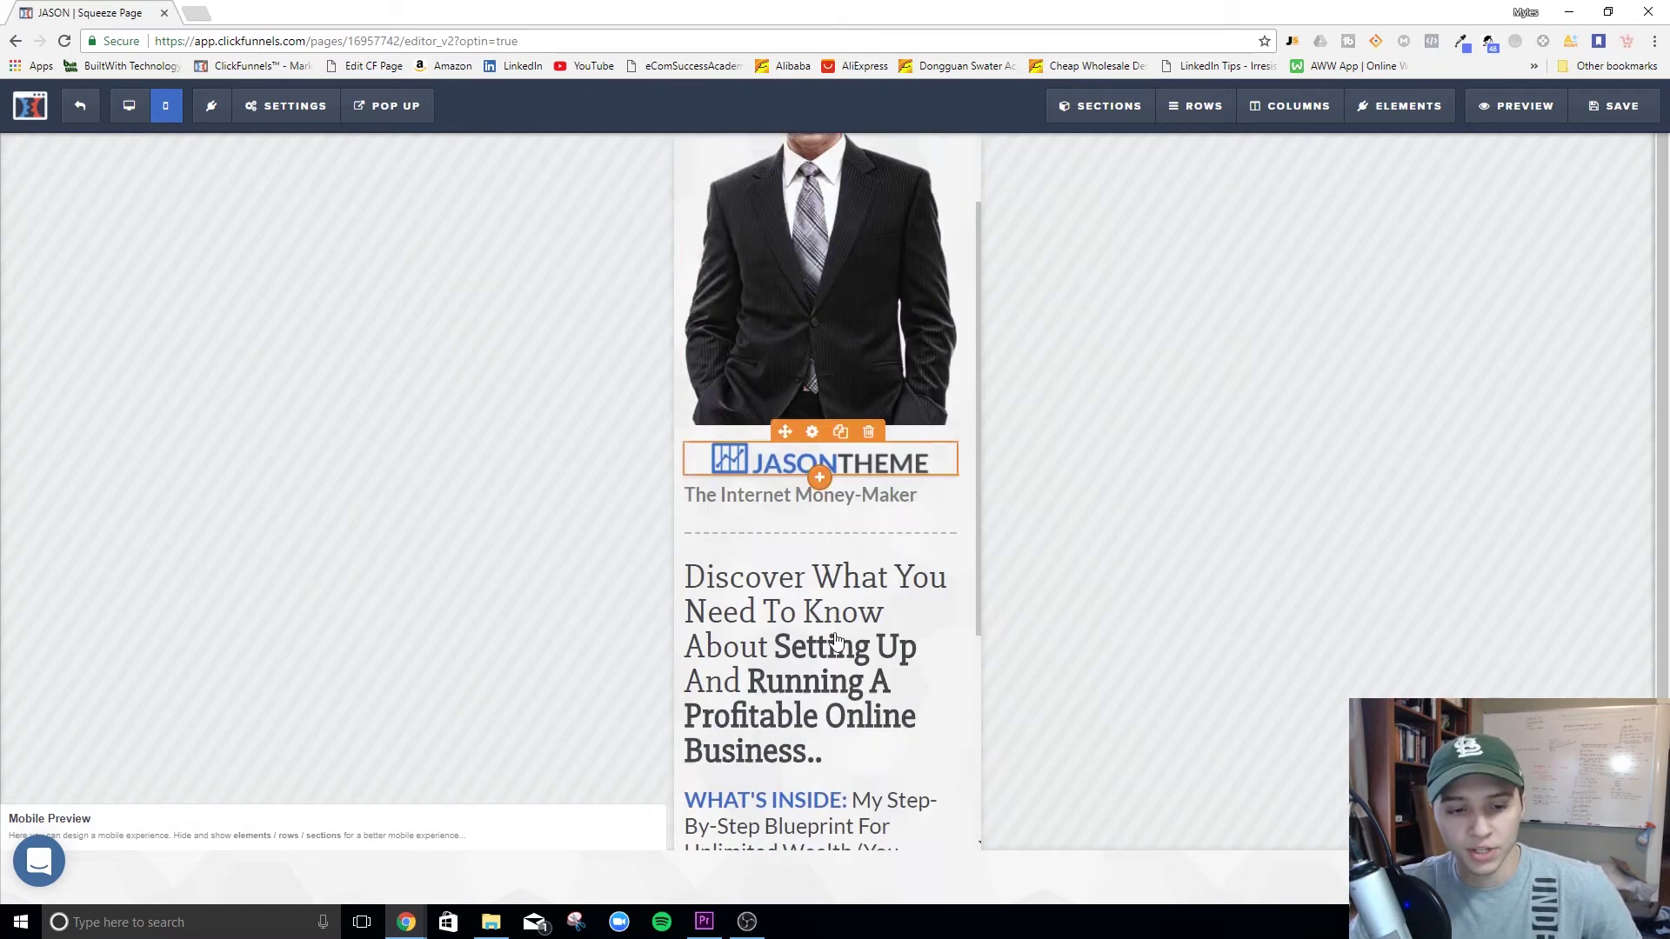
scroll(837, 626, down, 3)
scroll(841, 609, up, 3)
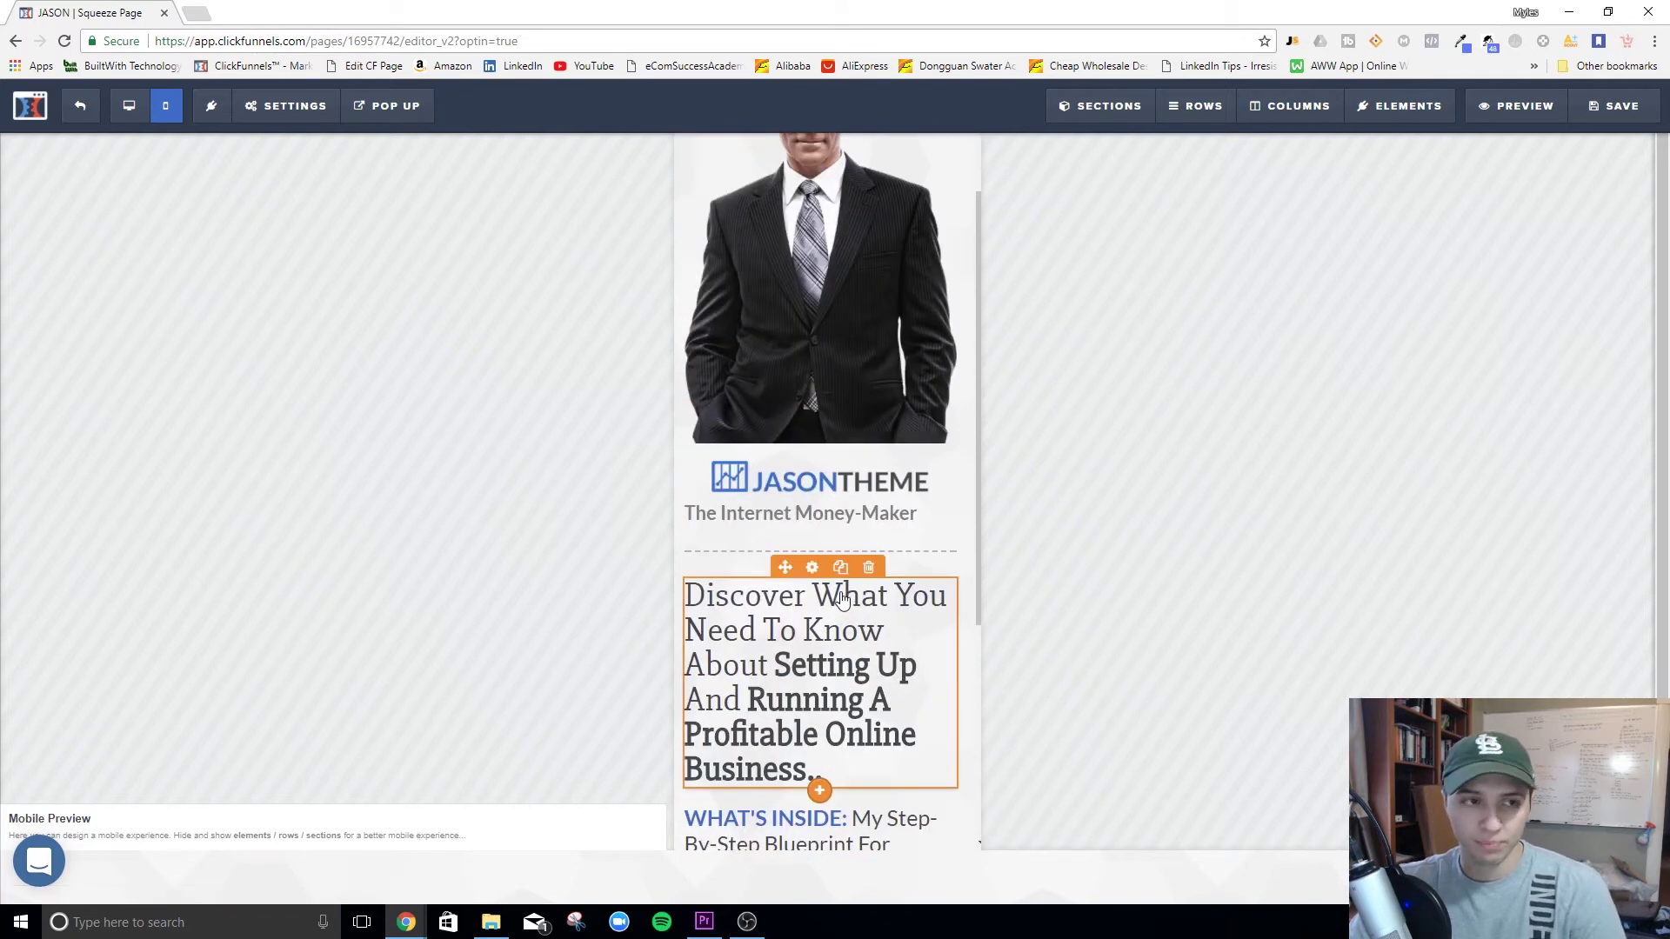
scroll(841, 600, up, 2)
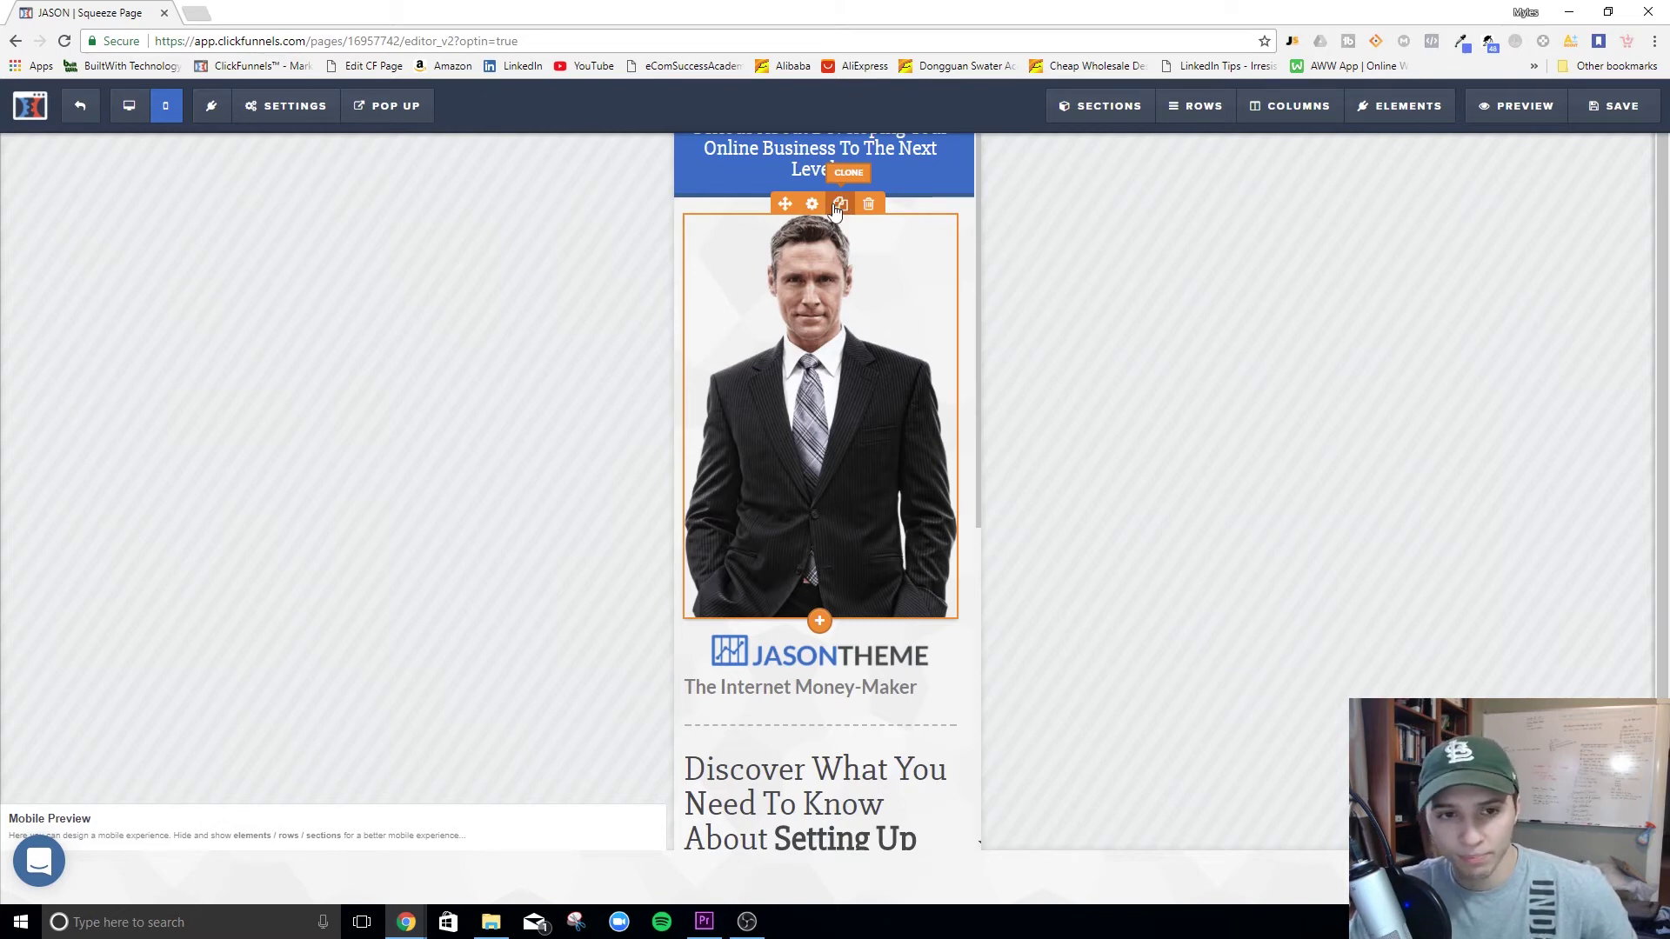
Step: Clone the man's photo in the mobile layout and make the upper copy show on desktop only
click(838, 207)
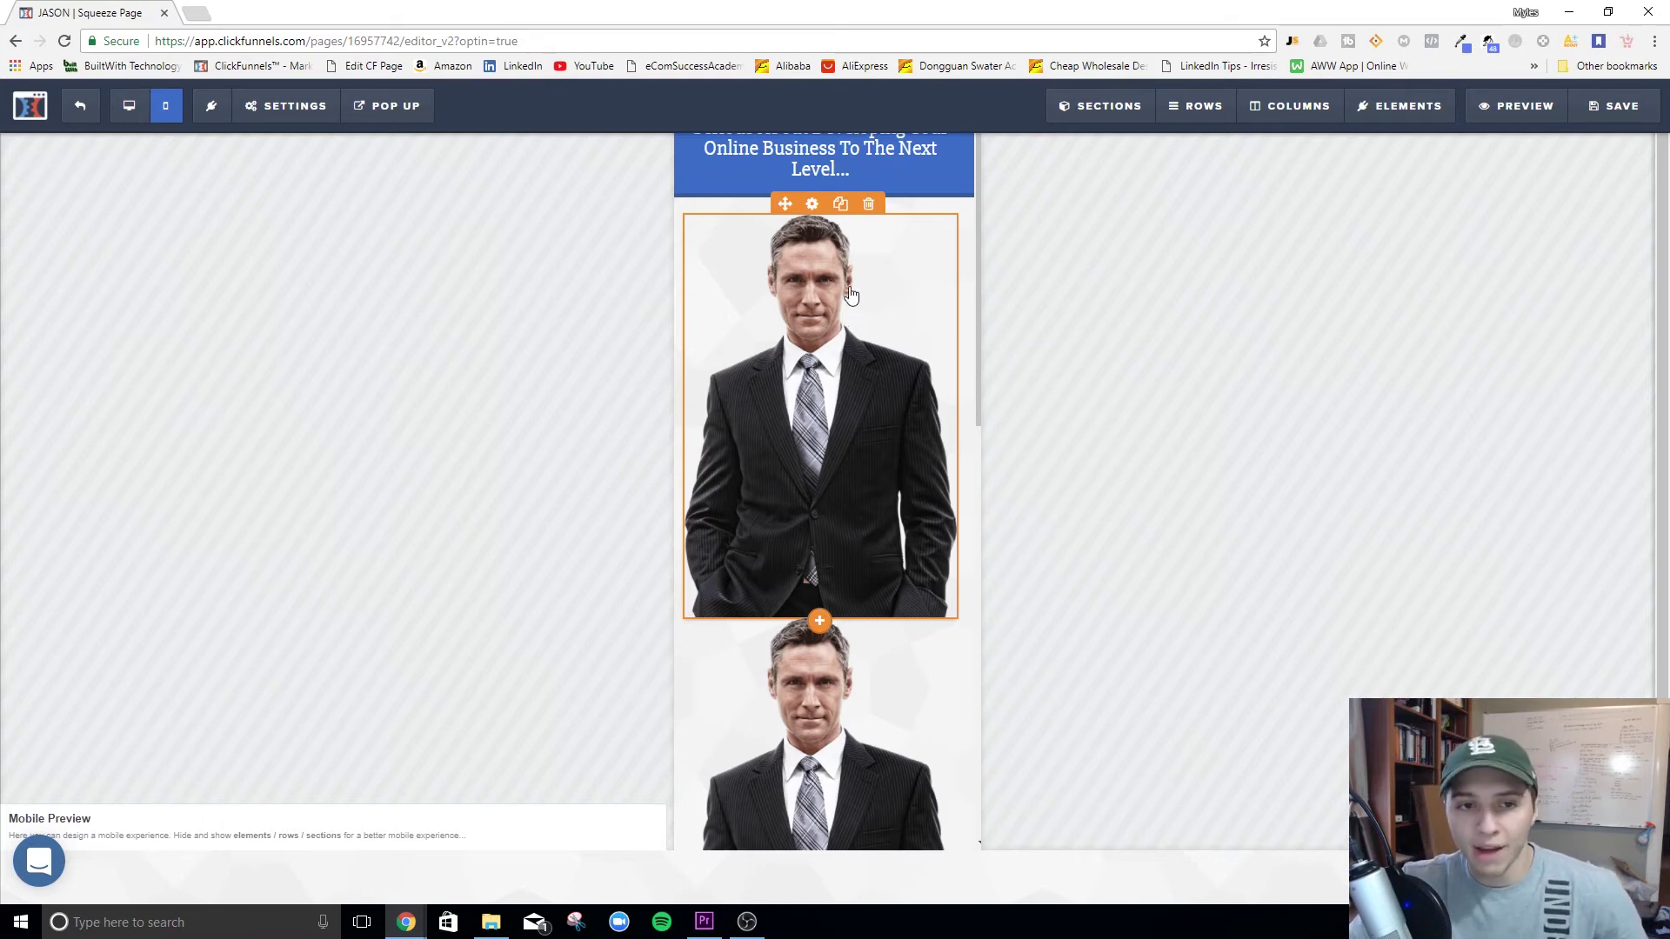
click(813, 206)
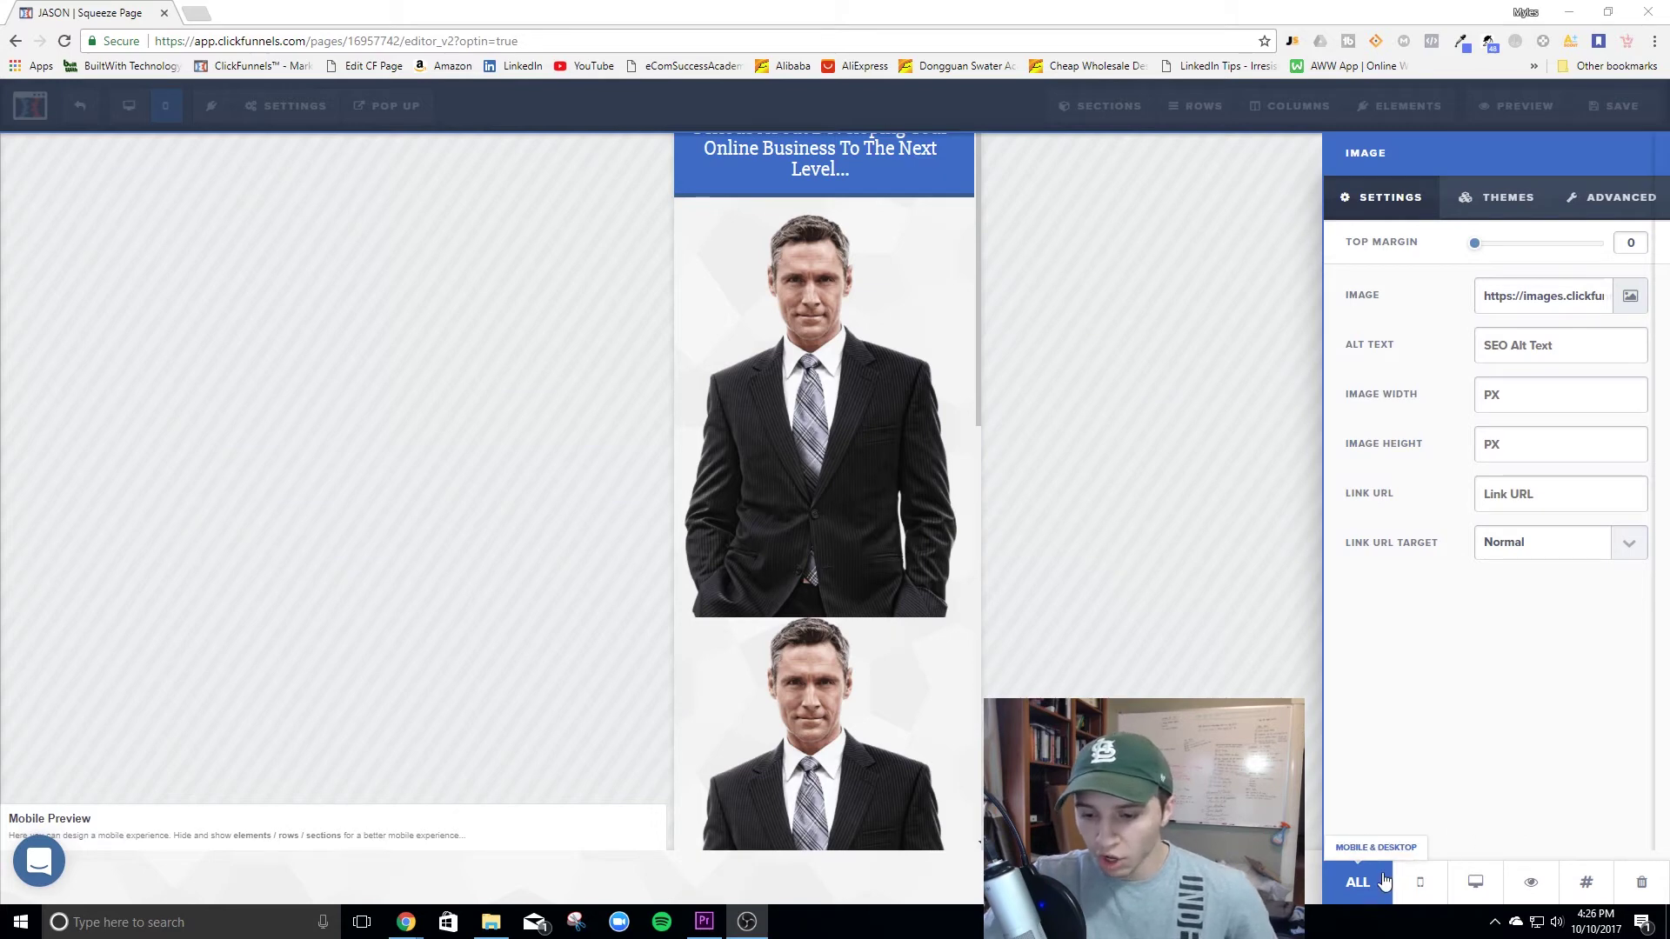
click(1484, 884)
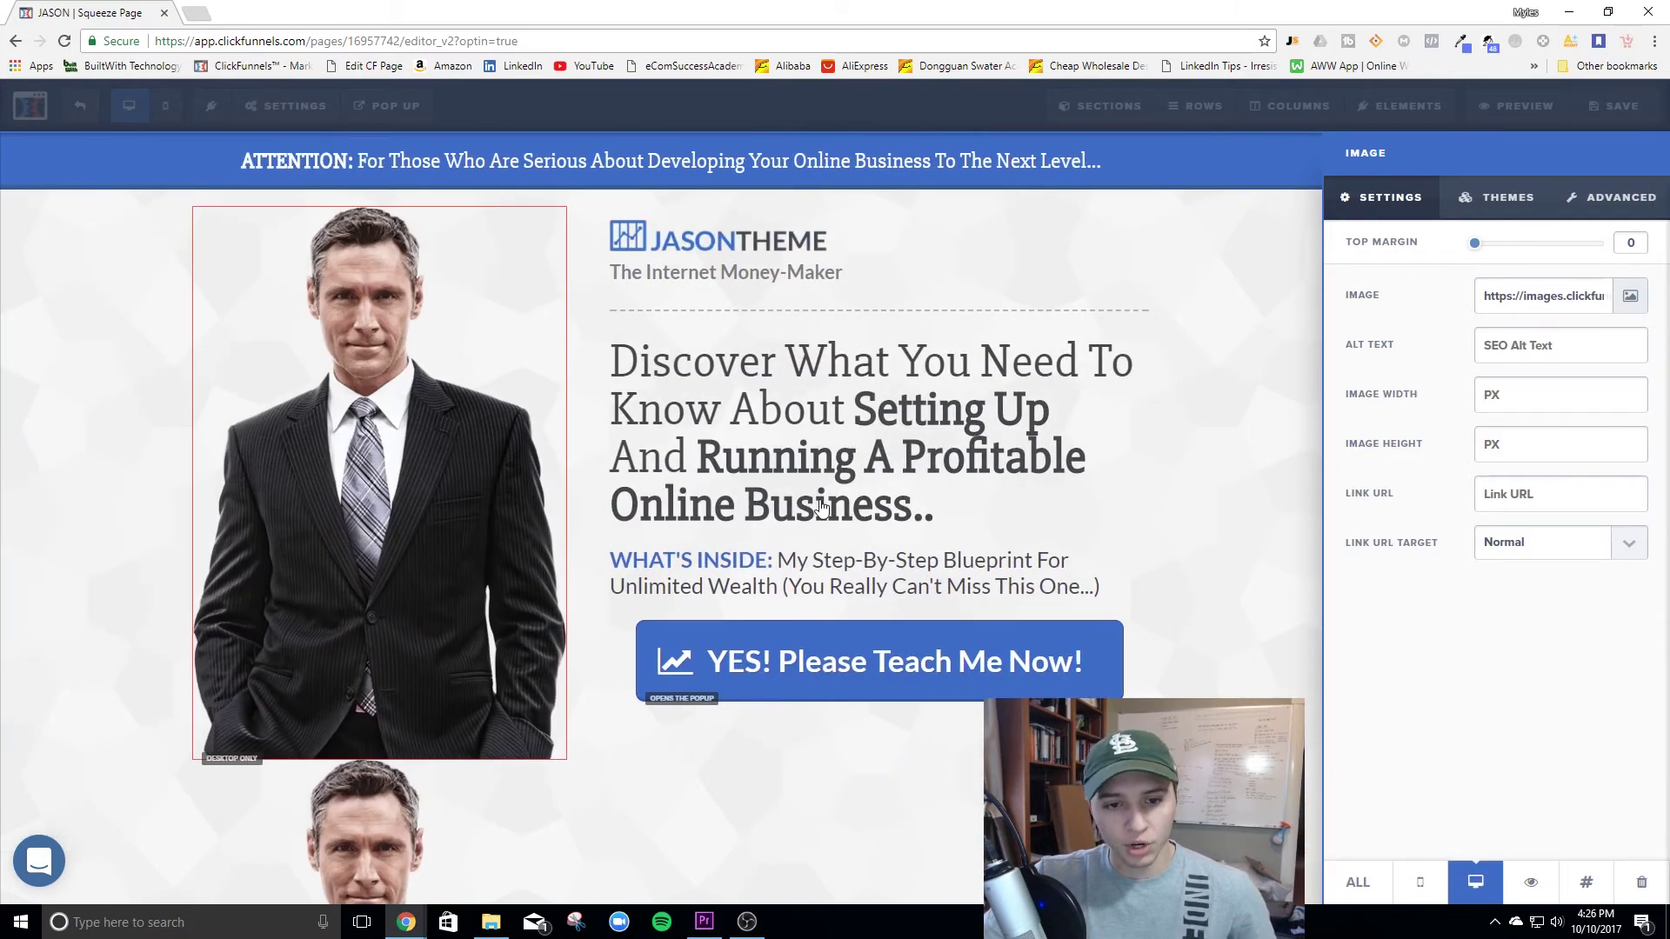
click(1244, 511)
scroll(635, 539, down, 6)
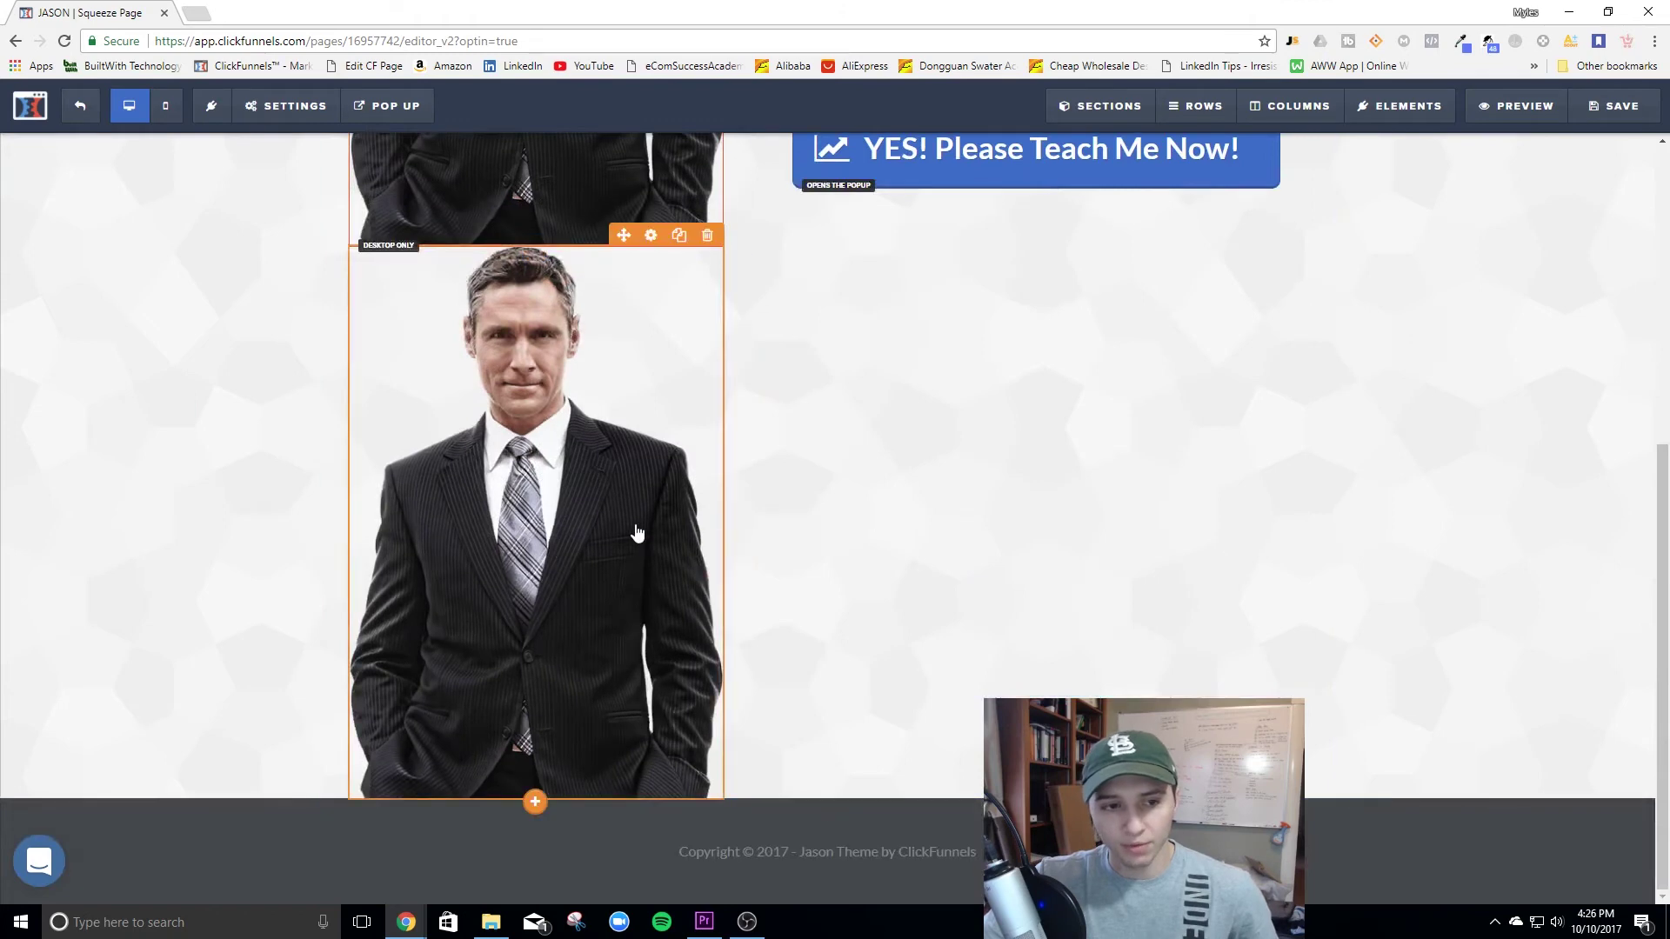
scroll(638, 547, up, 6)
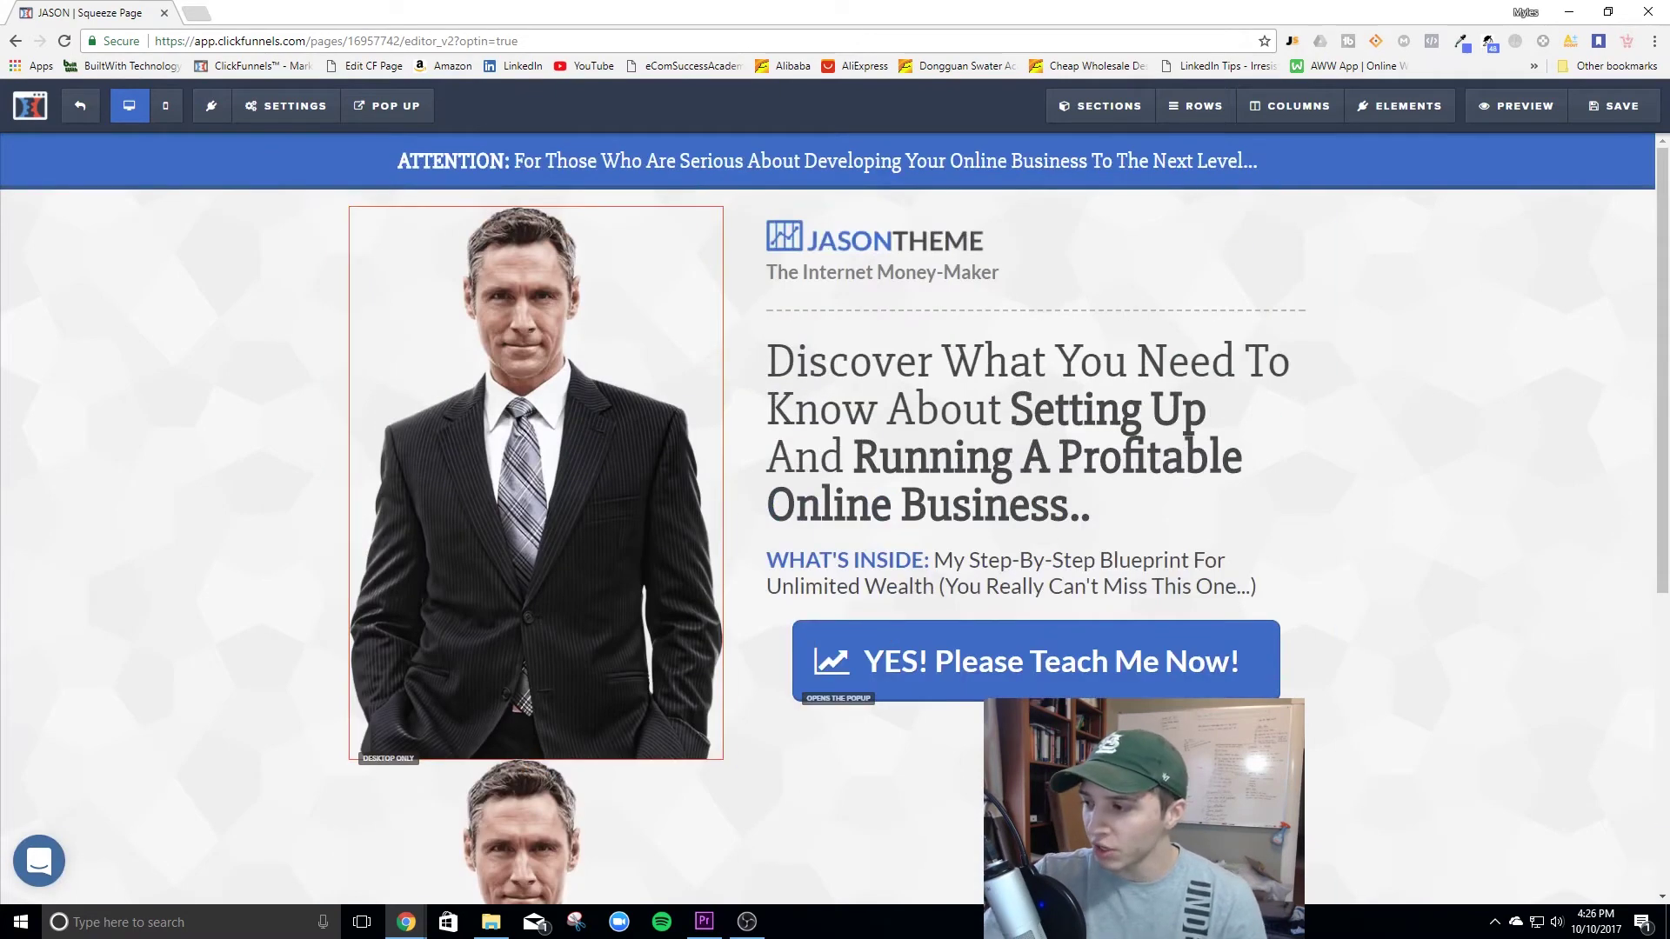
Step: Make the remaining photo in the mobile layout show on mobile only, and check the desktop layout
click(167, 106)
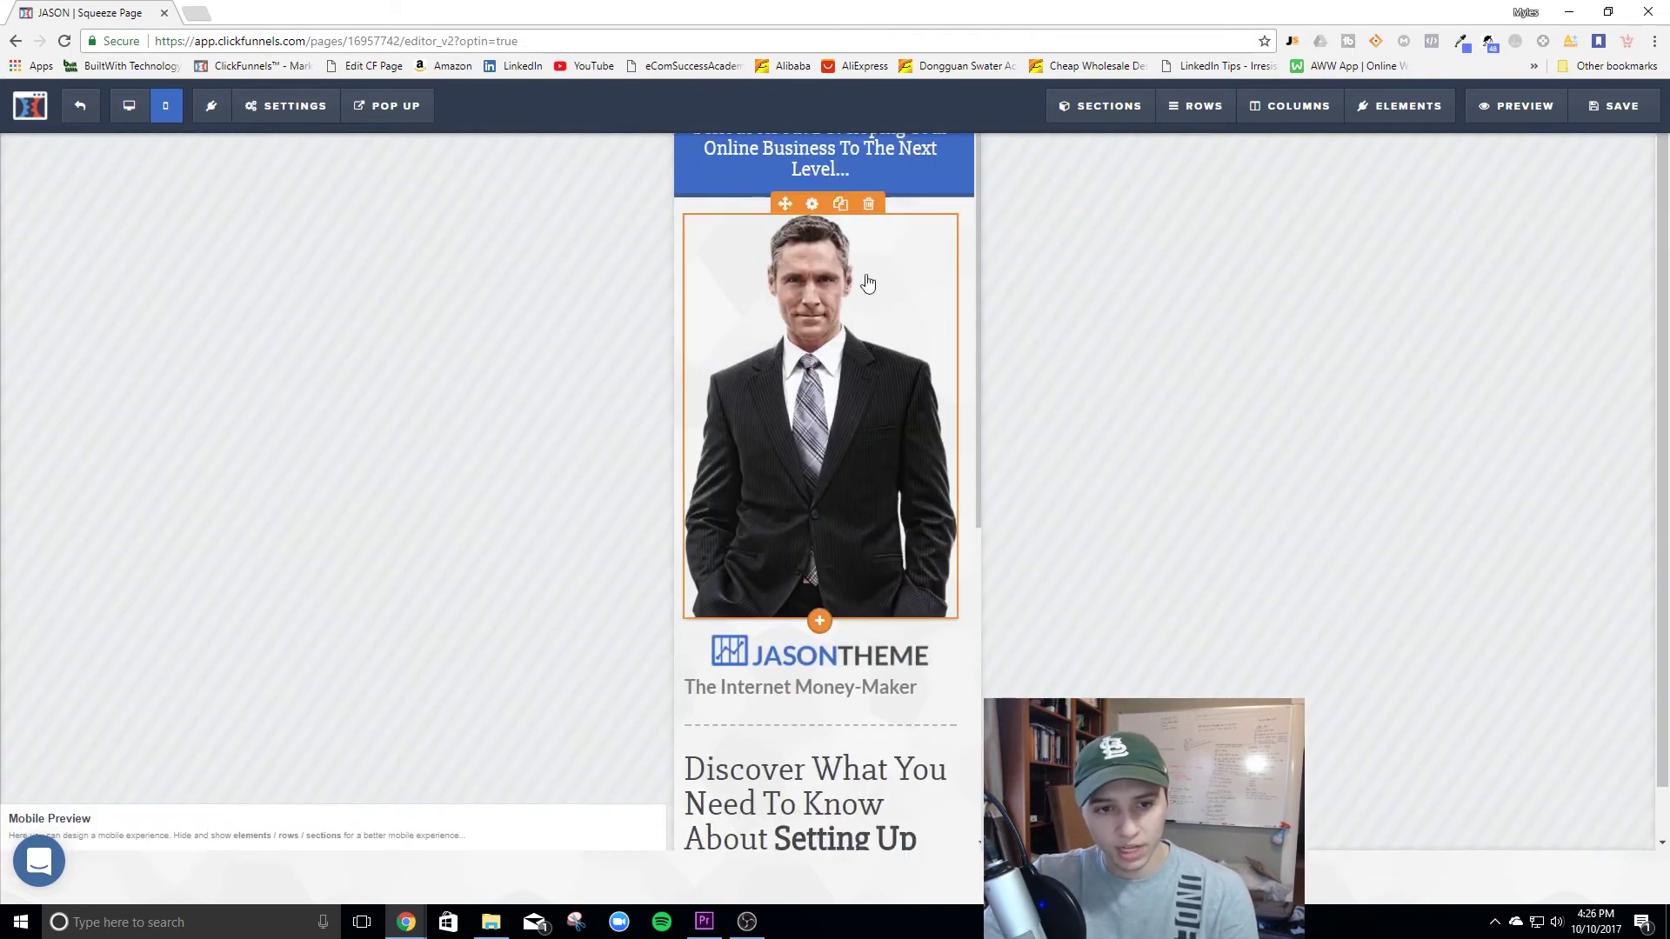
click(809, 207)
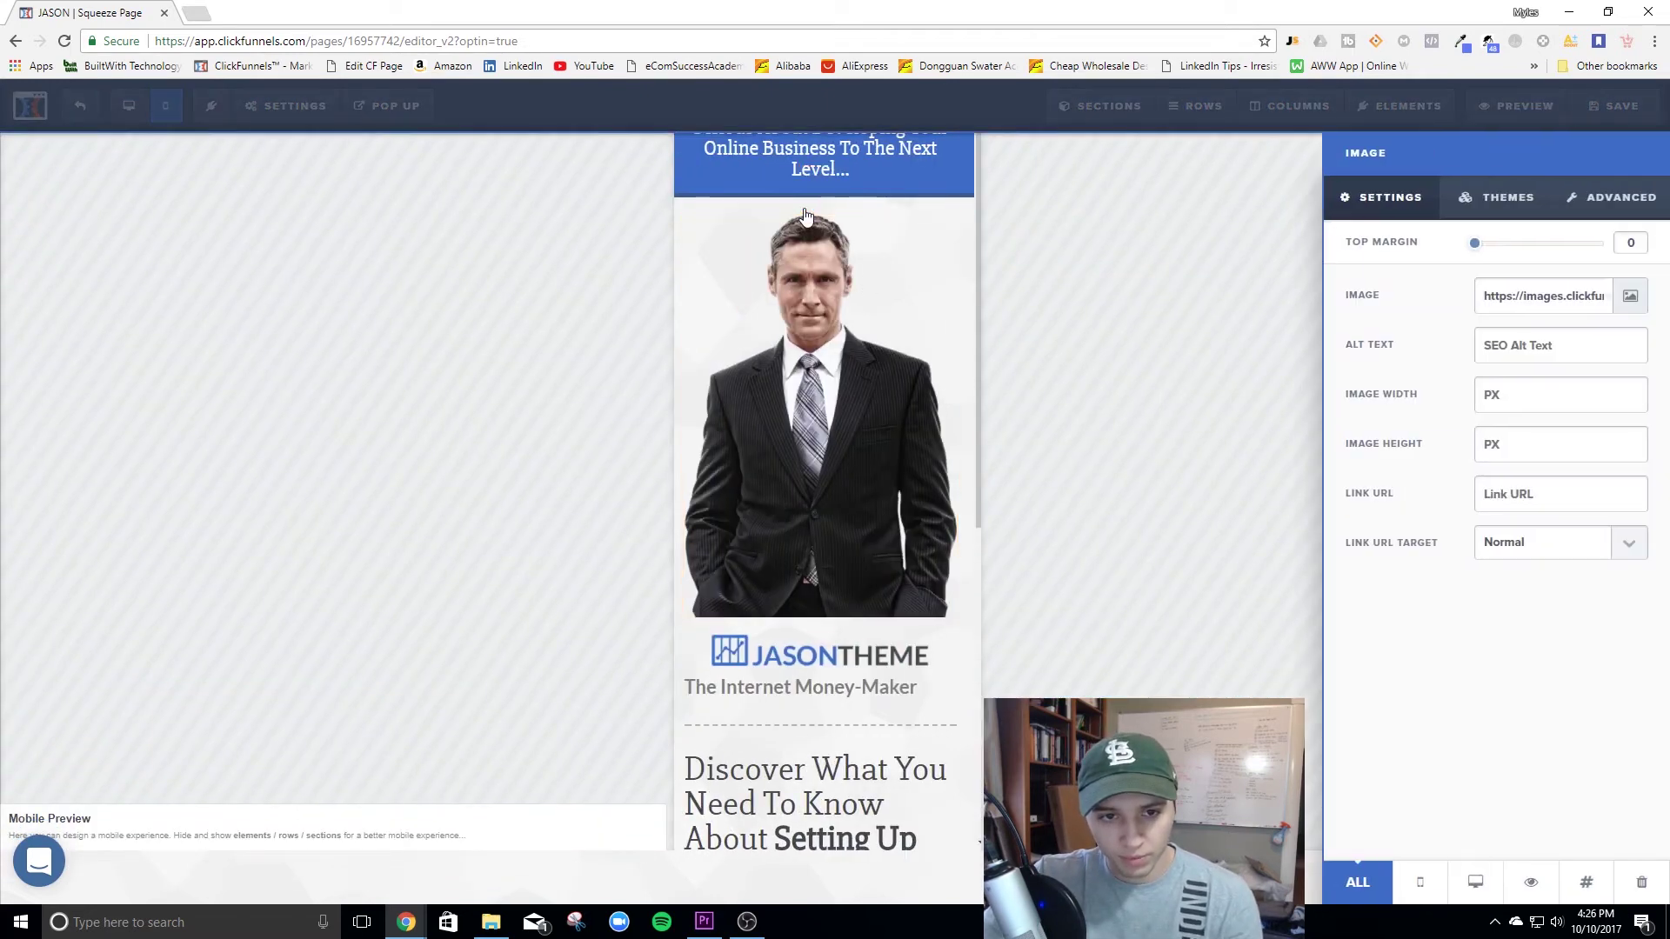
click(1423, 884)
click(1123, 436)
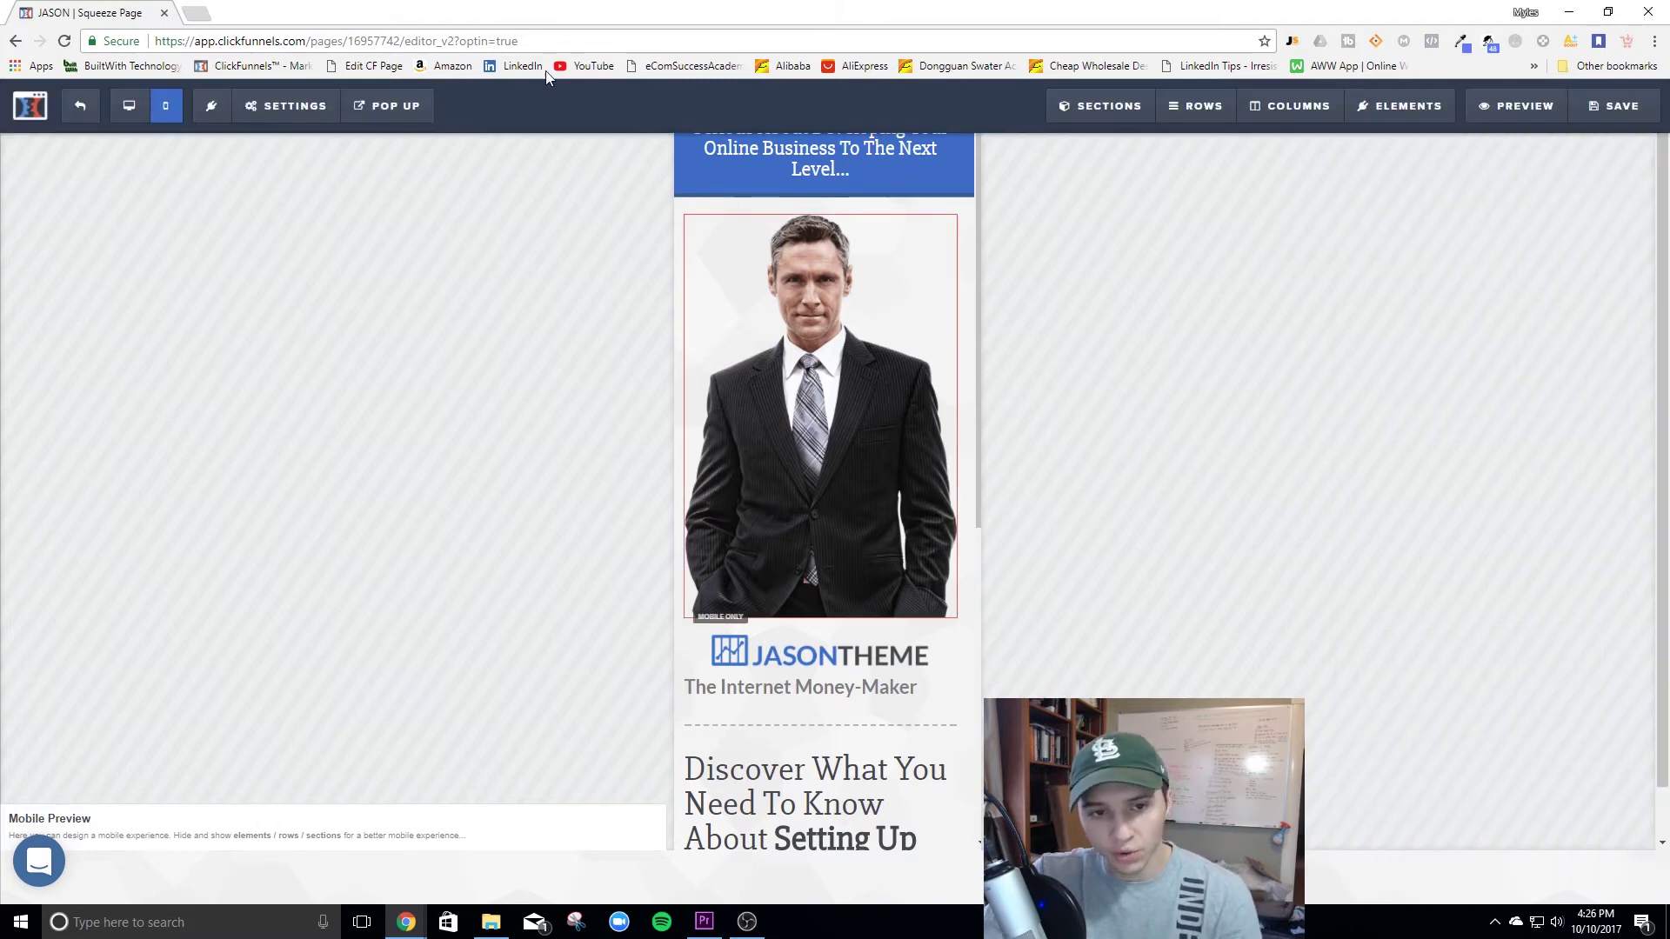
click(148, 106)
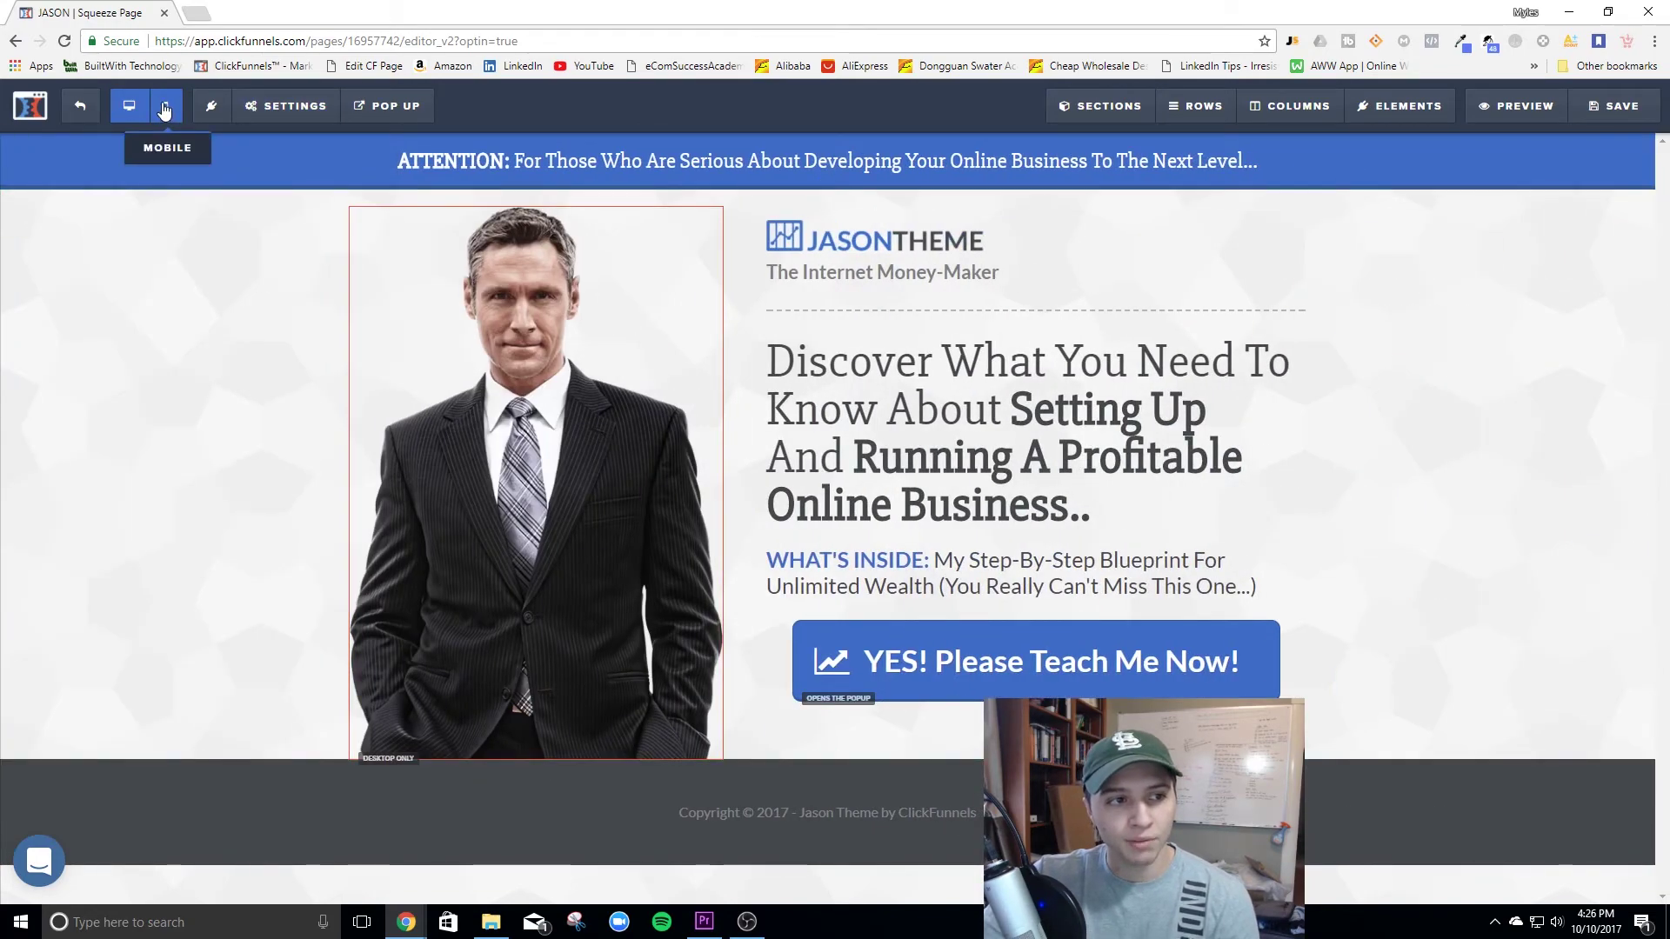
Step: Split the JASONTHEME logo and its tagline into separate desktop-only and mobile-only copies
click(165, 106)
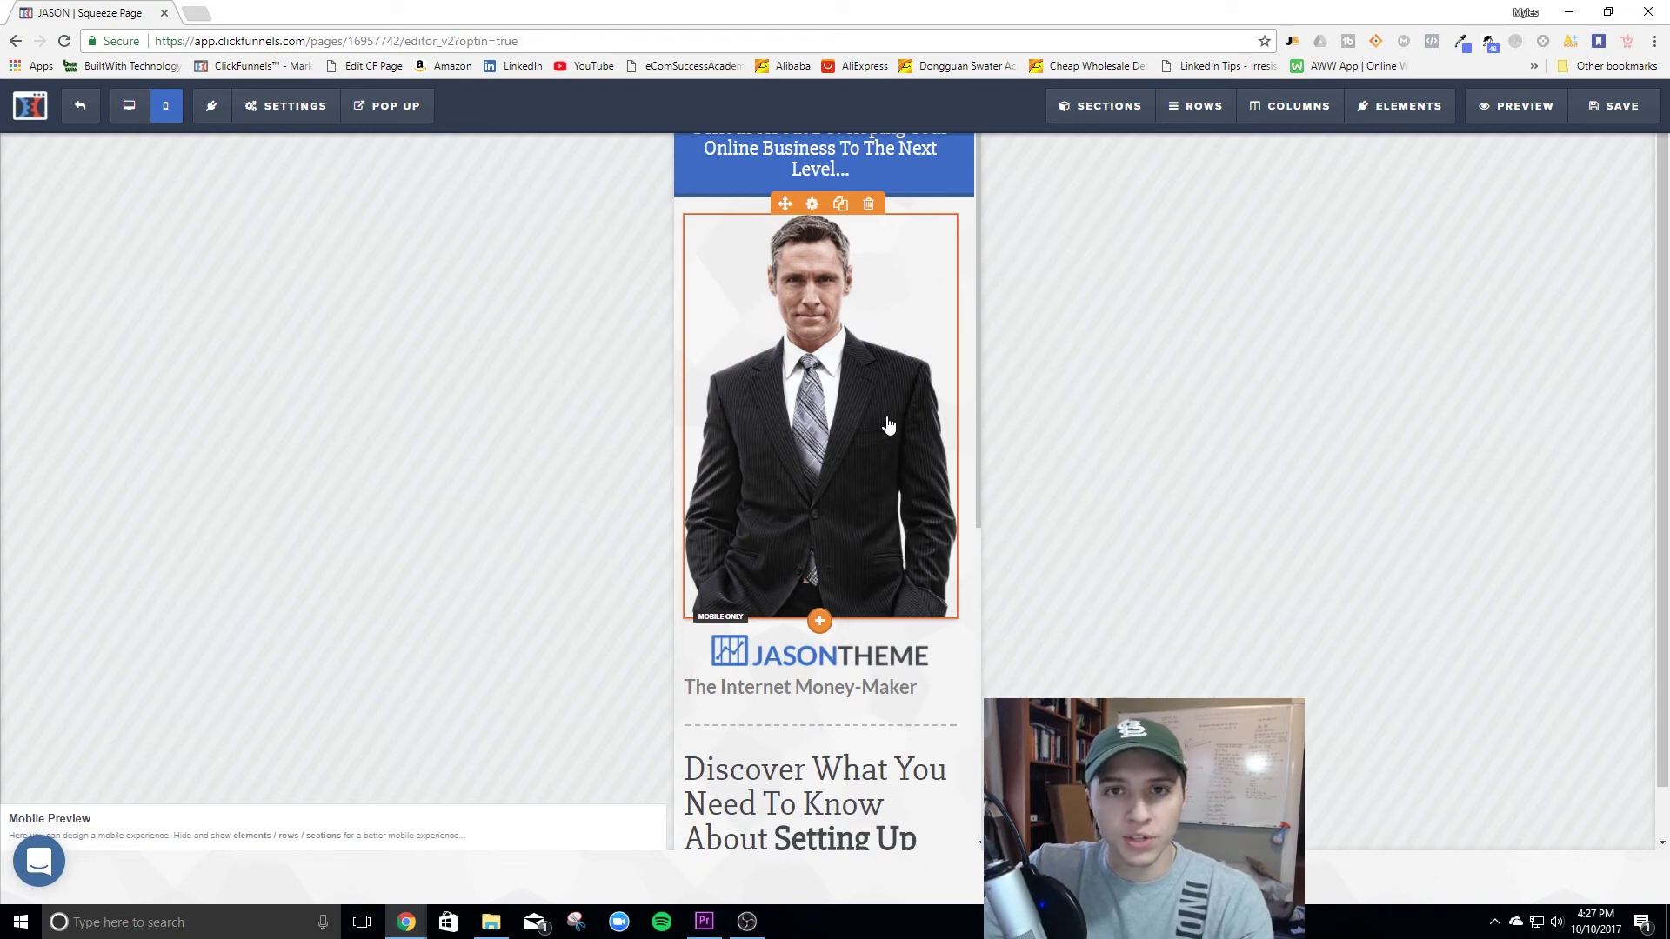
scroll(888, 425, down, 2)
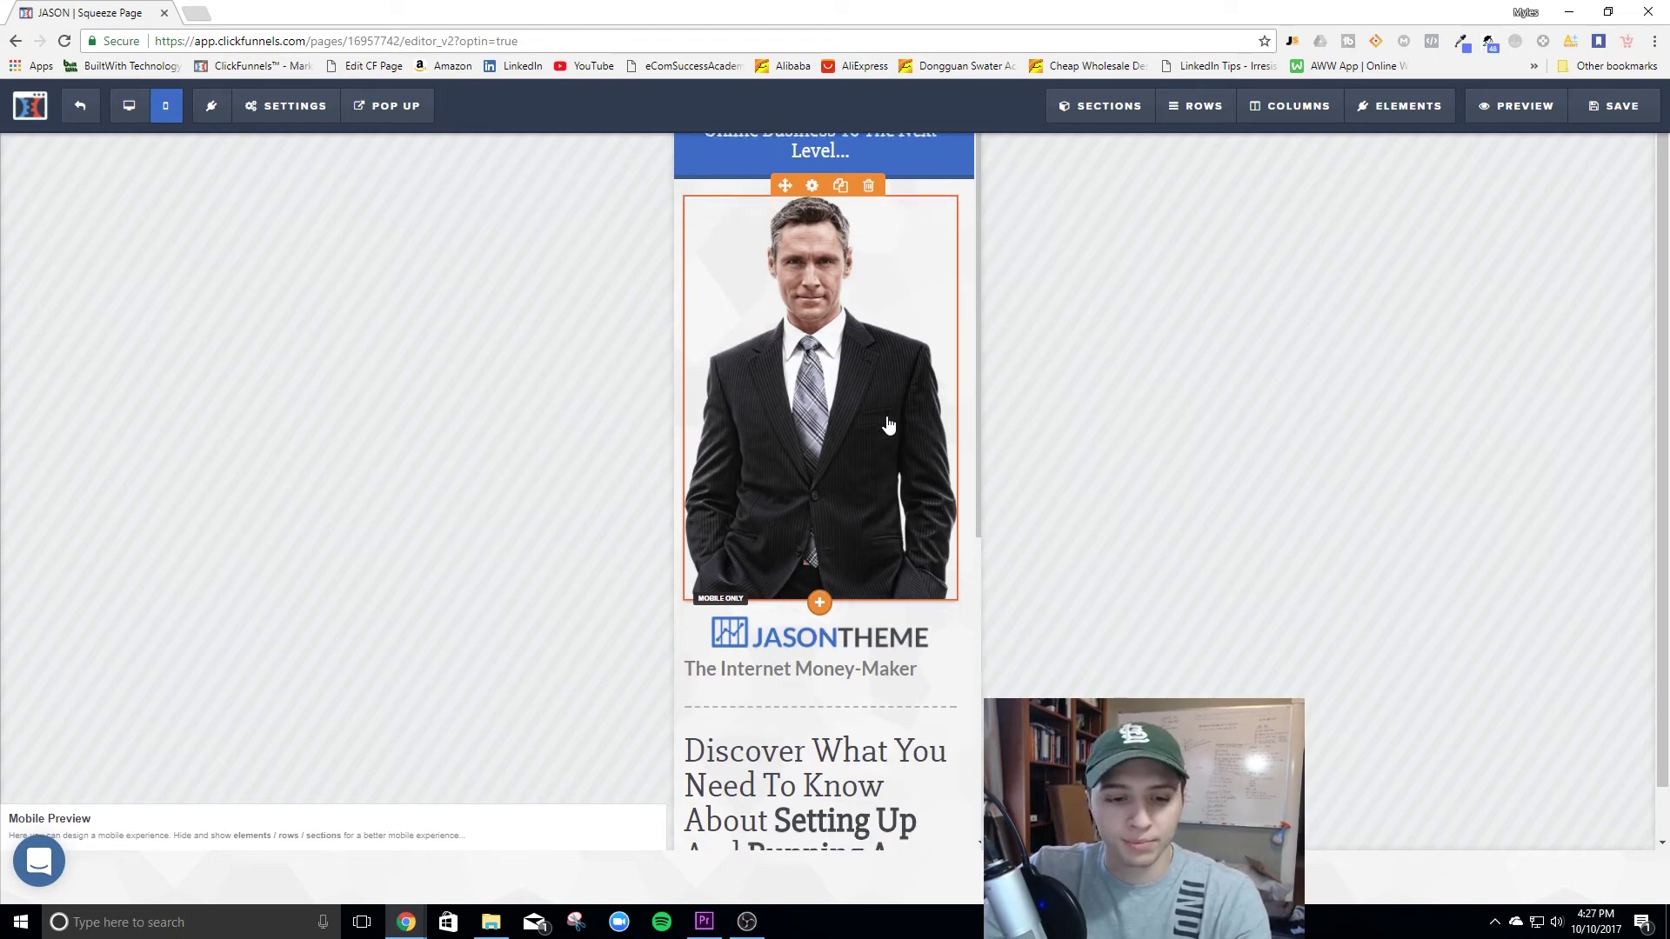
click(801, 374)
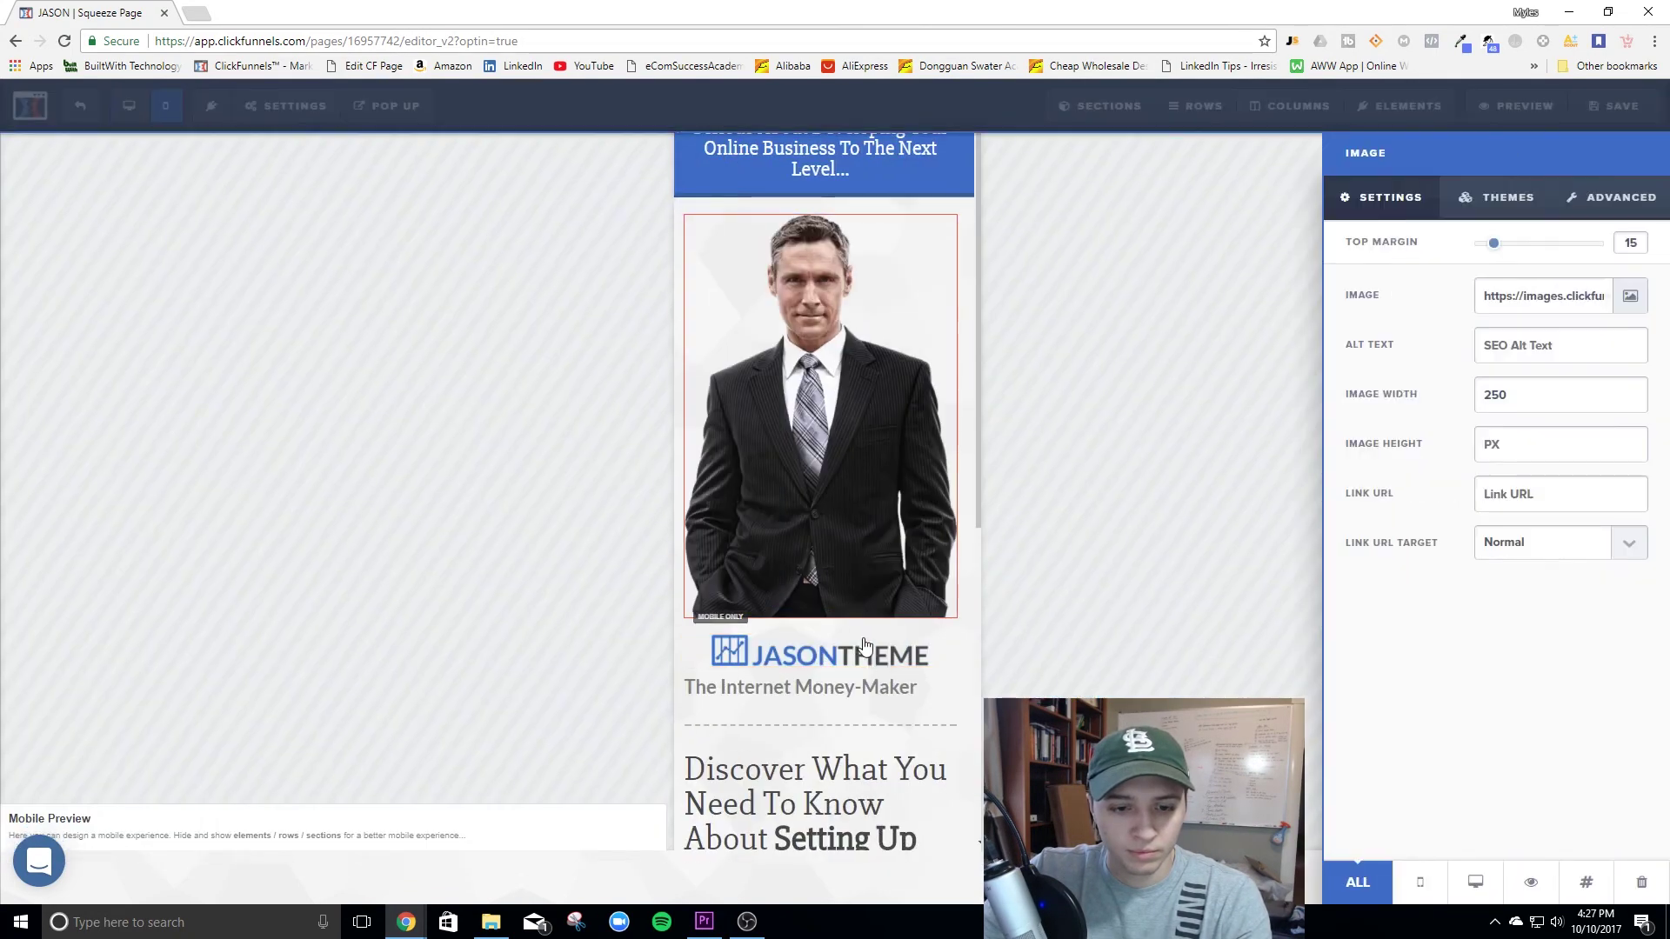
click(708, 701)
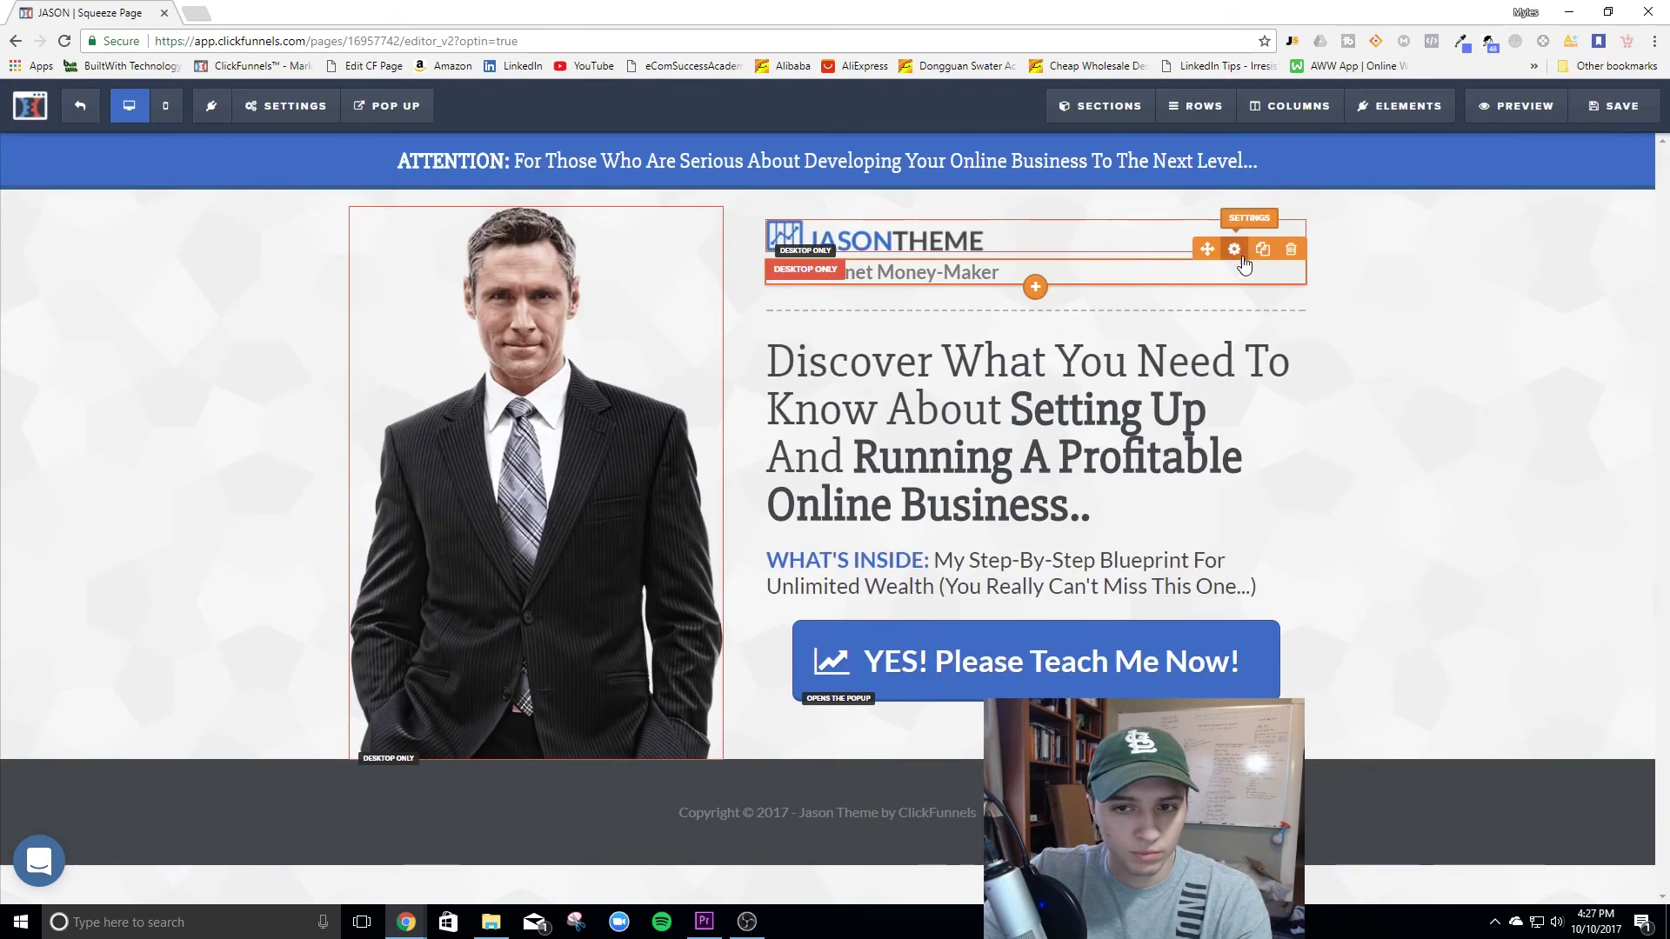
Step: Split the headline, the WHAT'S INSIDE text and the call-to-action button into separate mobile-only and desktop-only copies
scroll(1103, 501, down, 4)
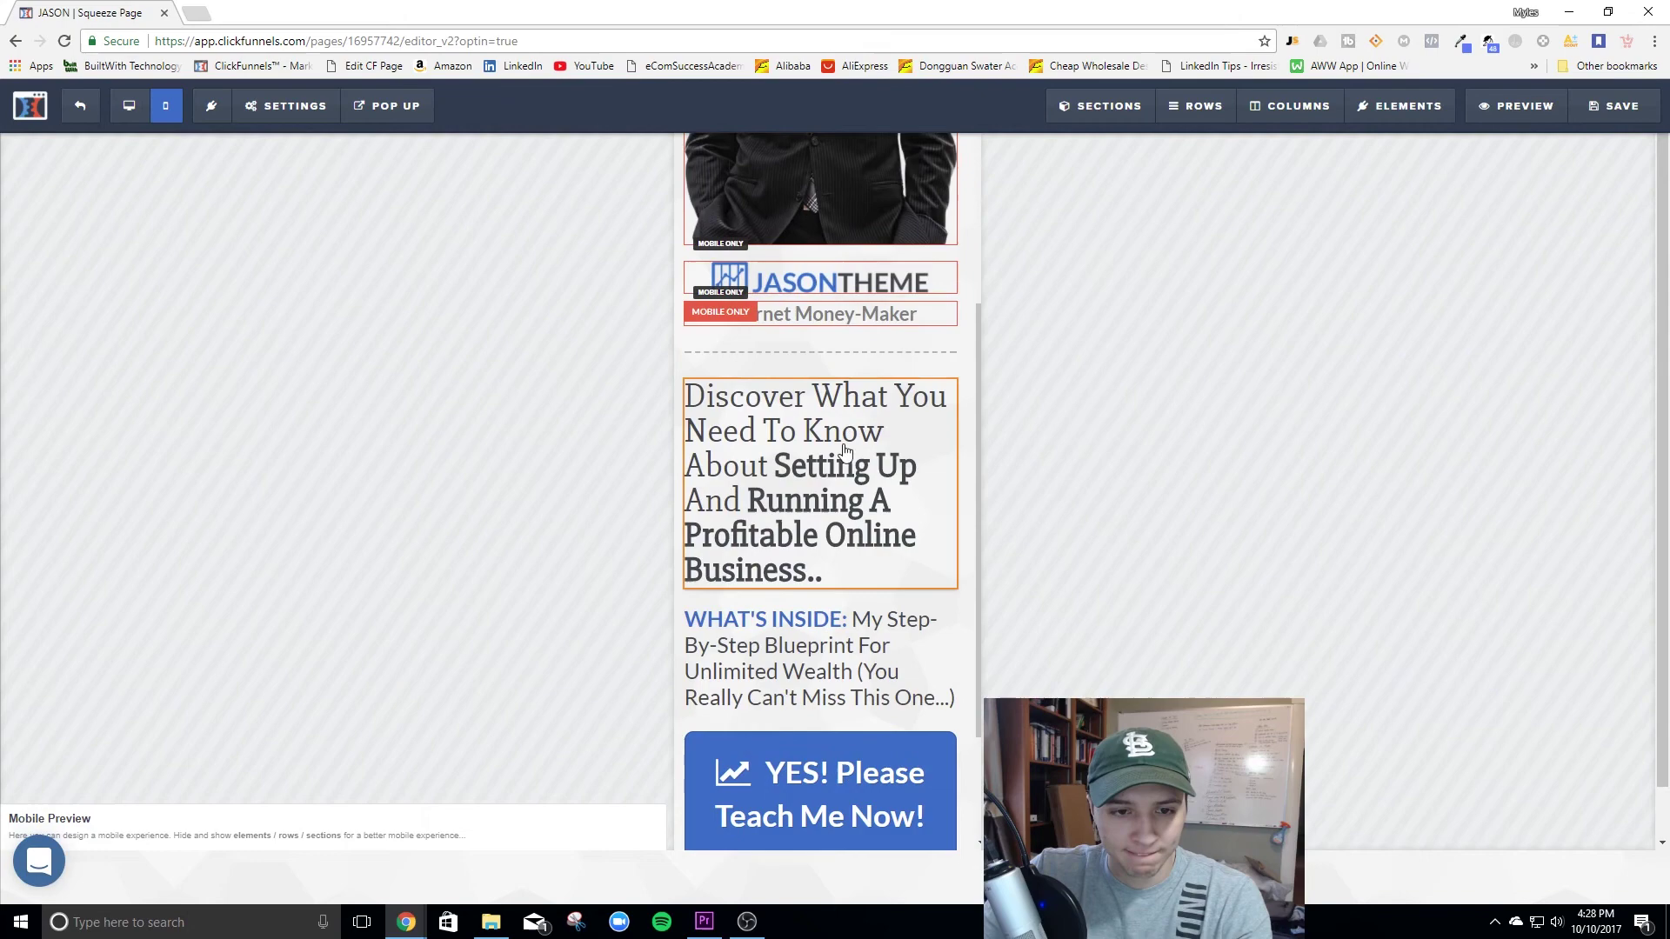
click(844, 449)
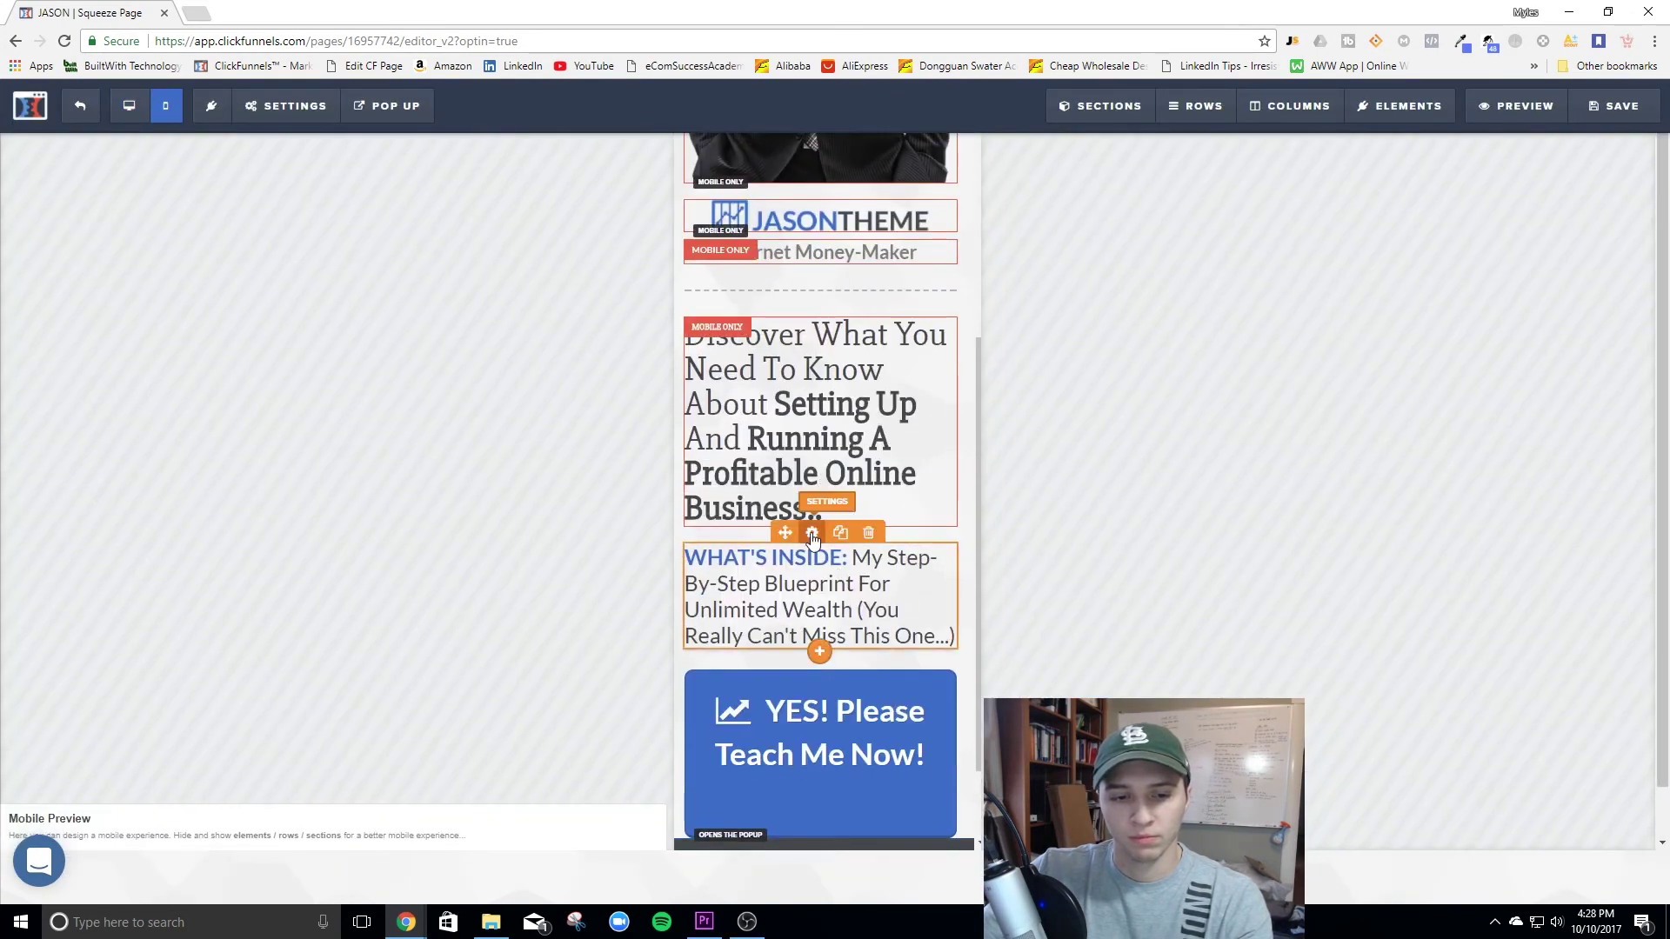
click(811, 533)
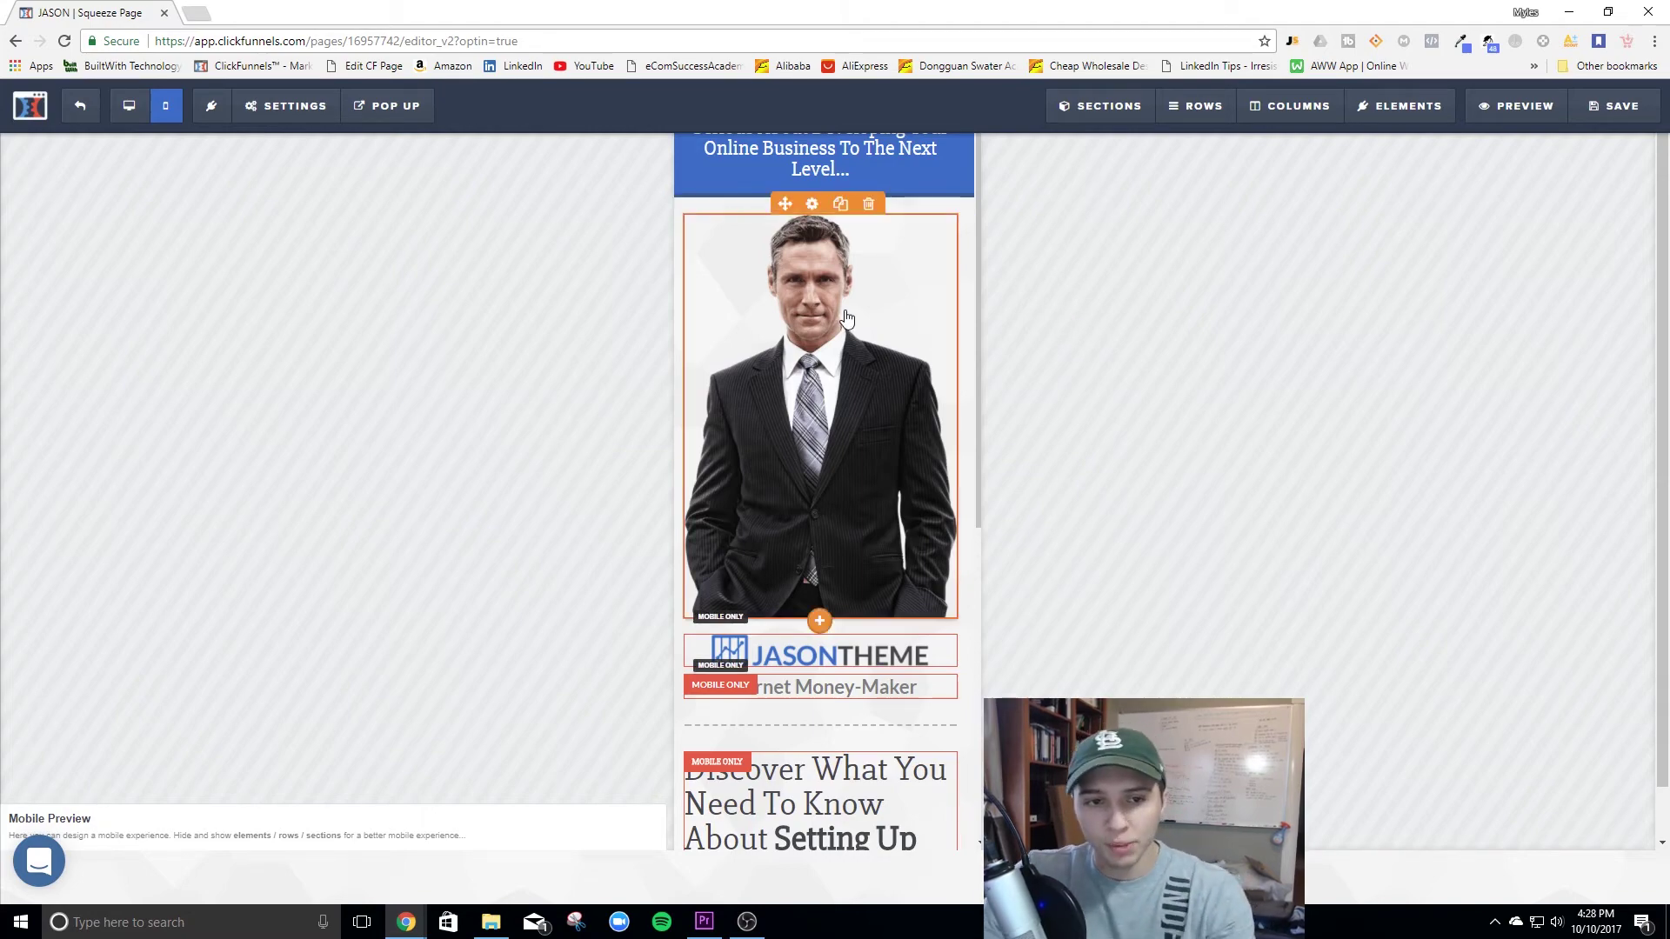
Step: Review the mobile-only elements from the photo down to the button, and compare them with the desktop layout
scroll(848, 319, down, 6)
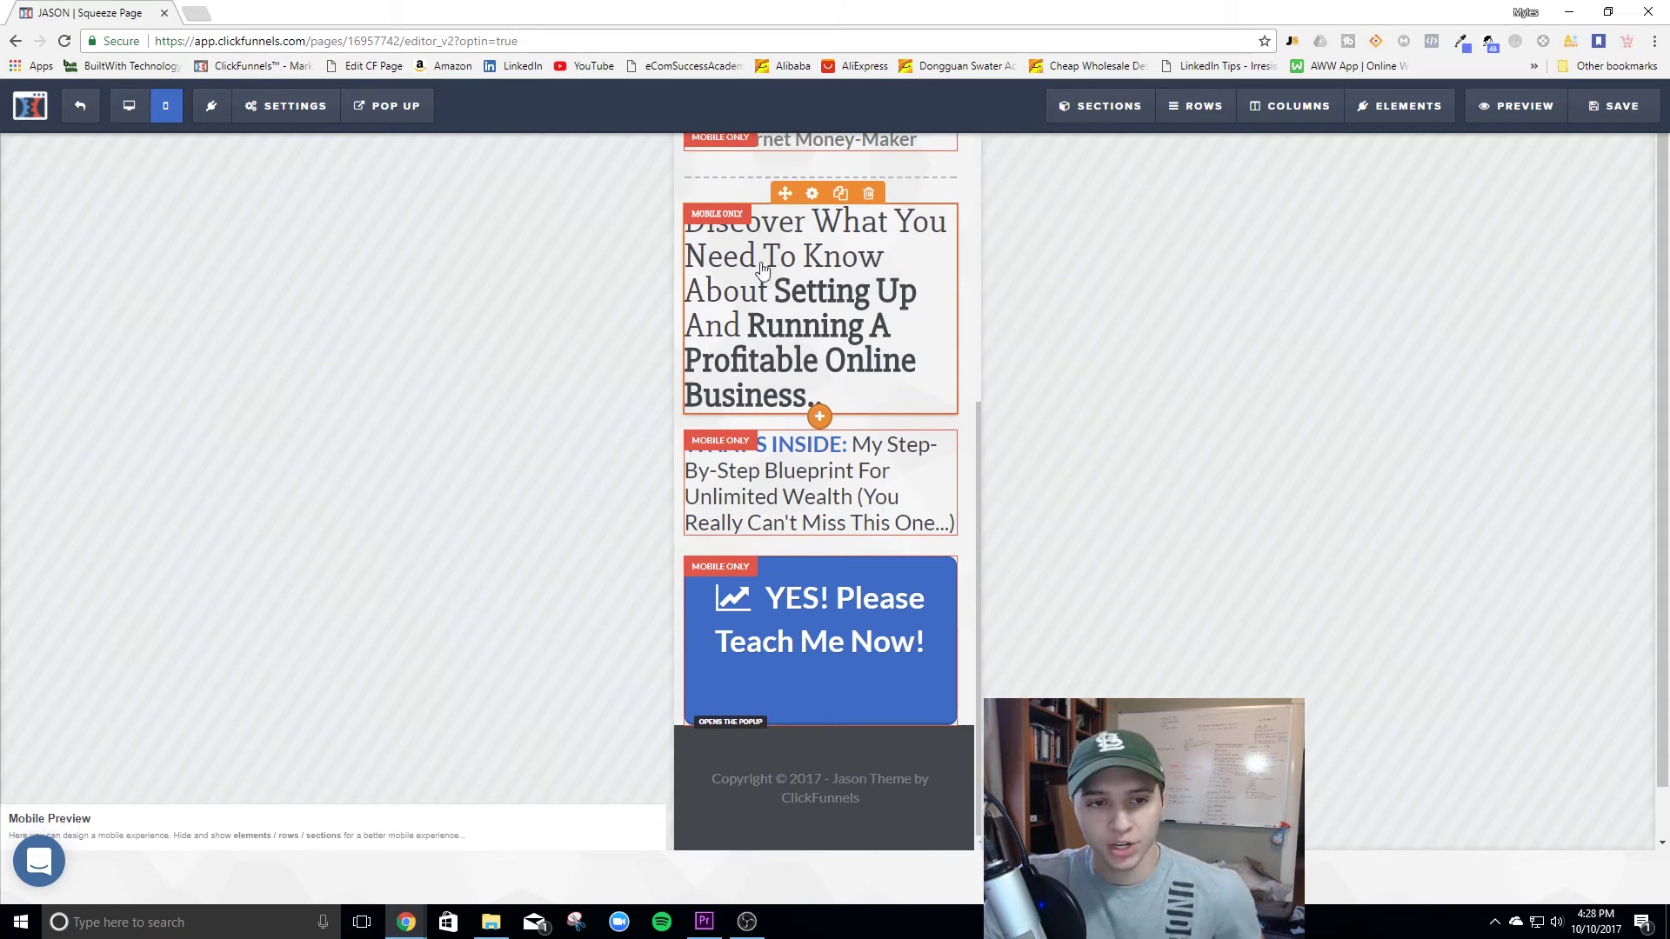
scroll(752, 348, up, 5)
scroll(749, 453, up, 2)
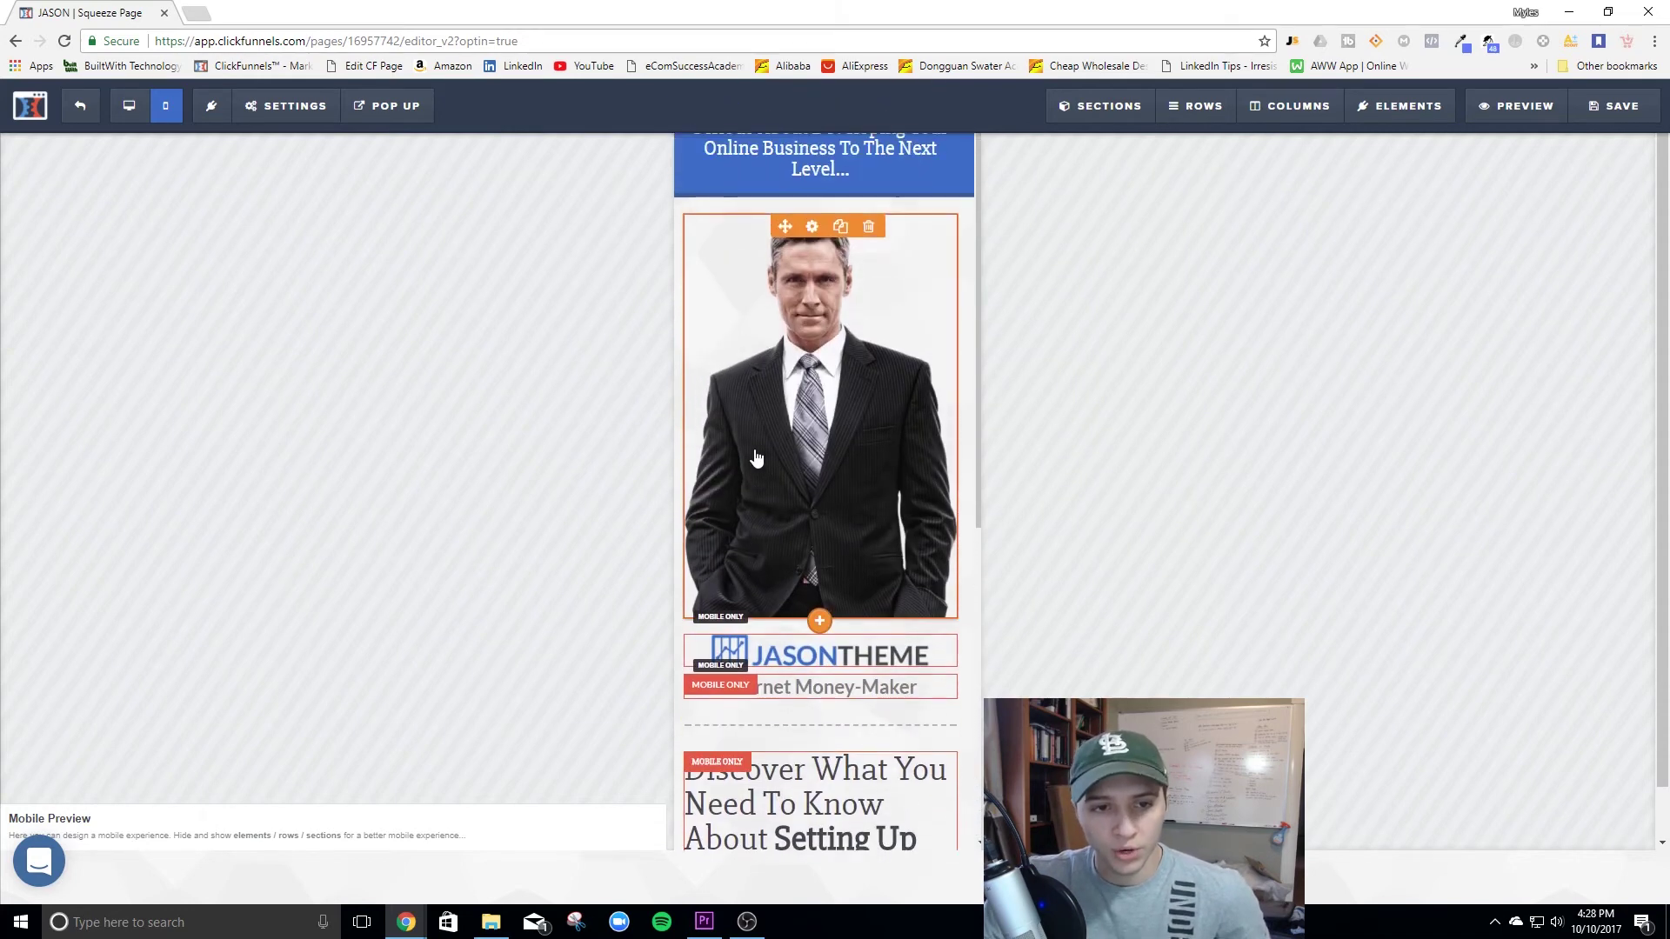
scroll(747, 454, down, 1)
scroll(747, 454, down, 2)
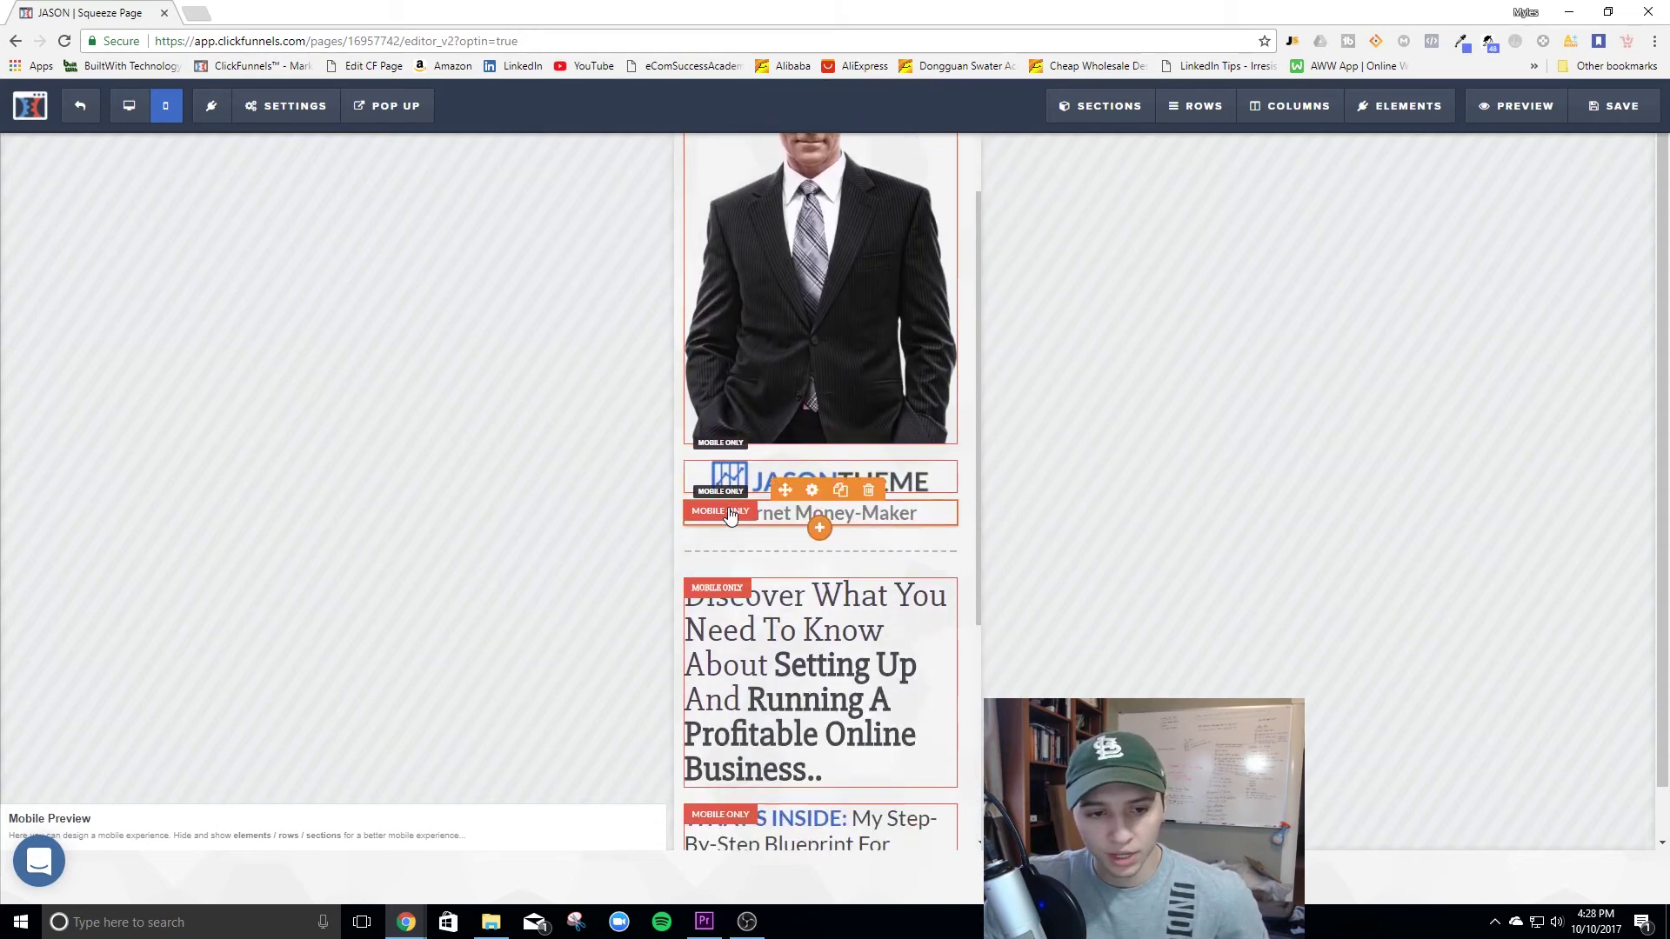
scroll(723, 504, down, 5)
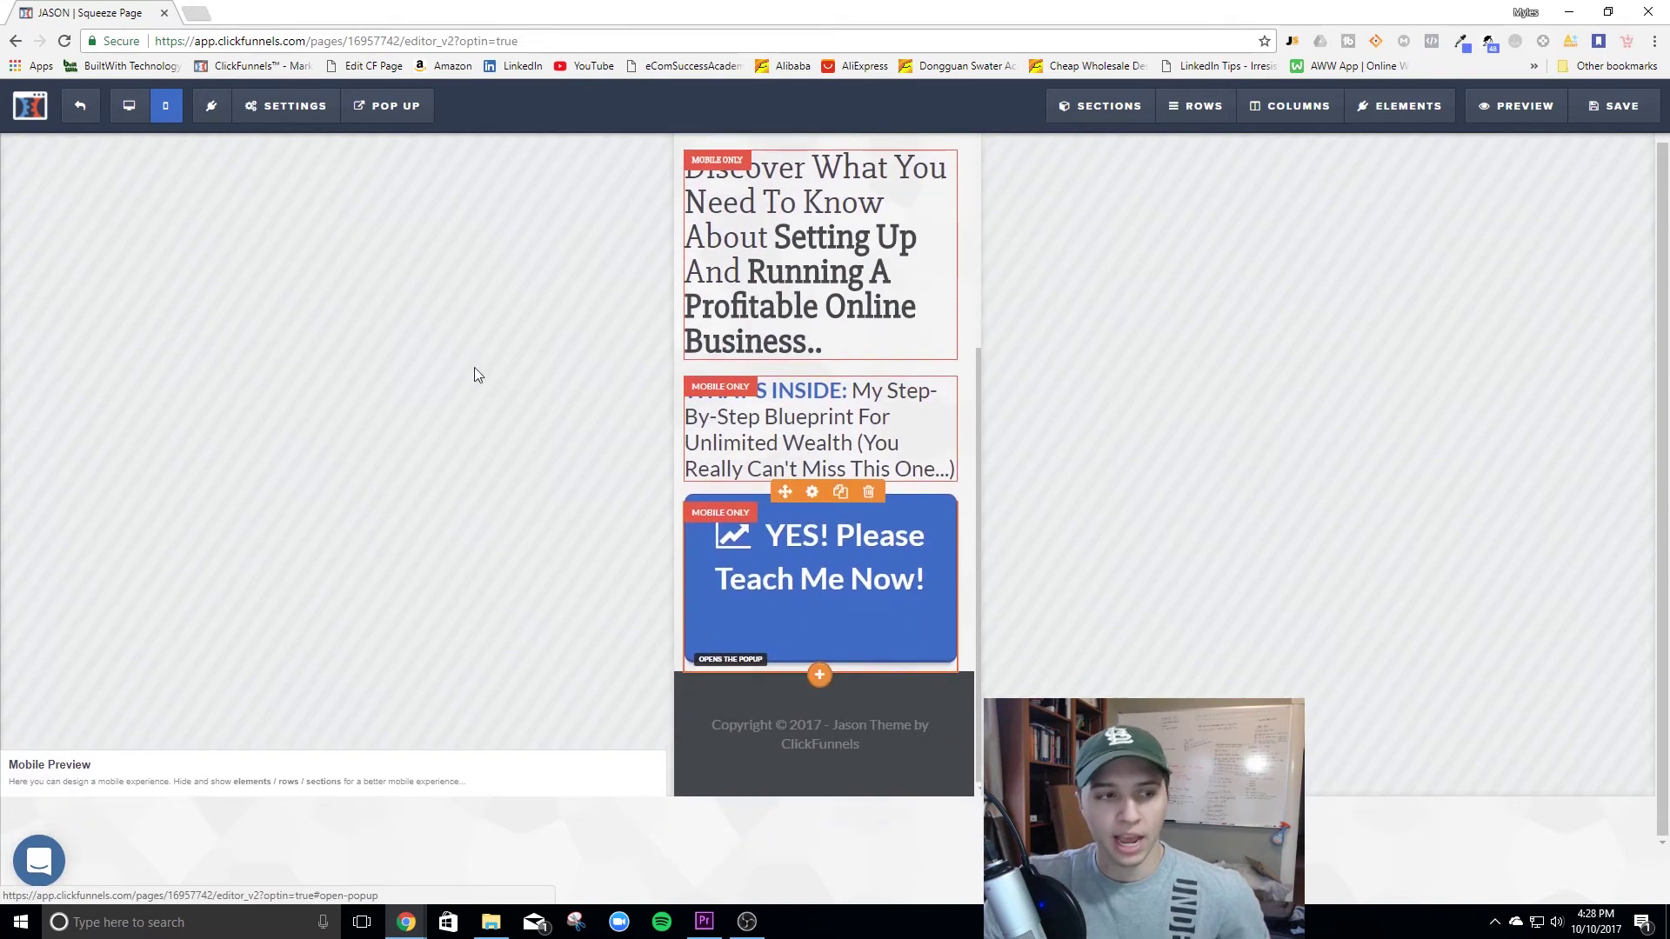
click(129, 105)
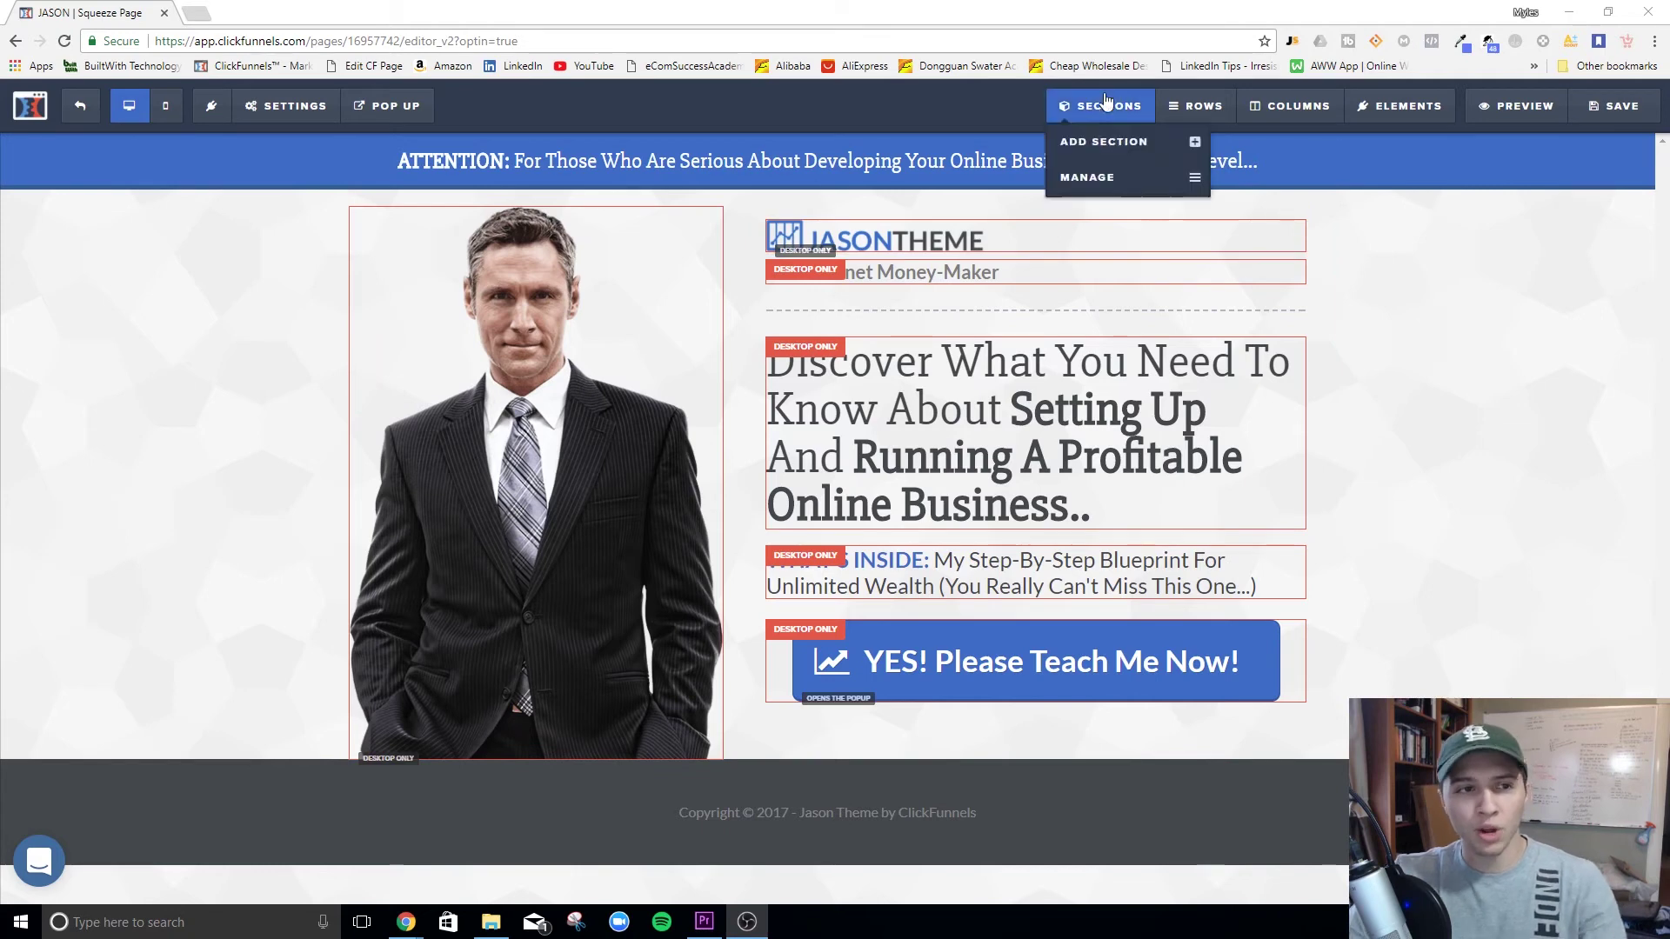
Step: Move the mobile-only headline above the man's photo in the mobile layout
click(166, 106)
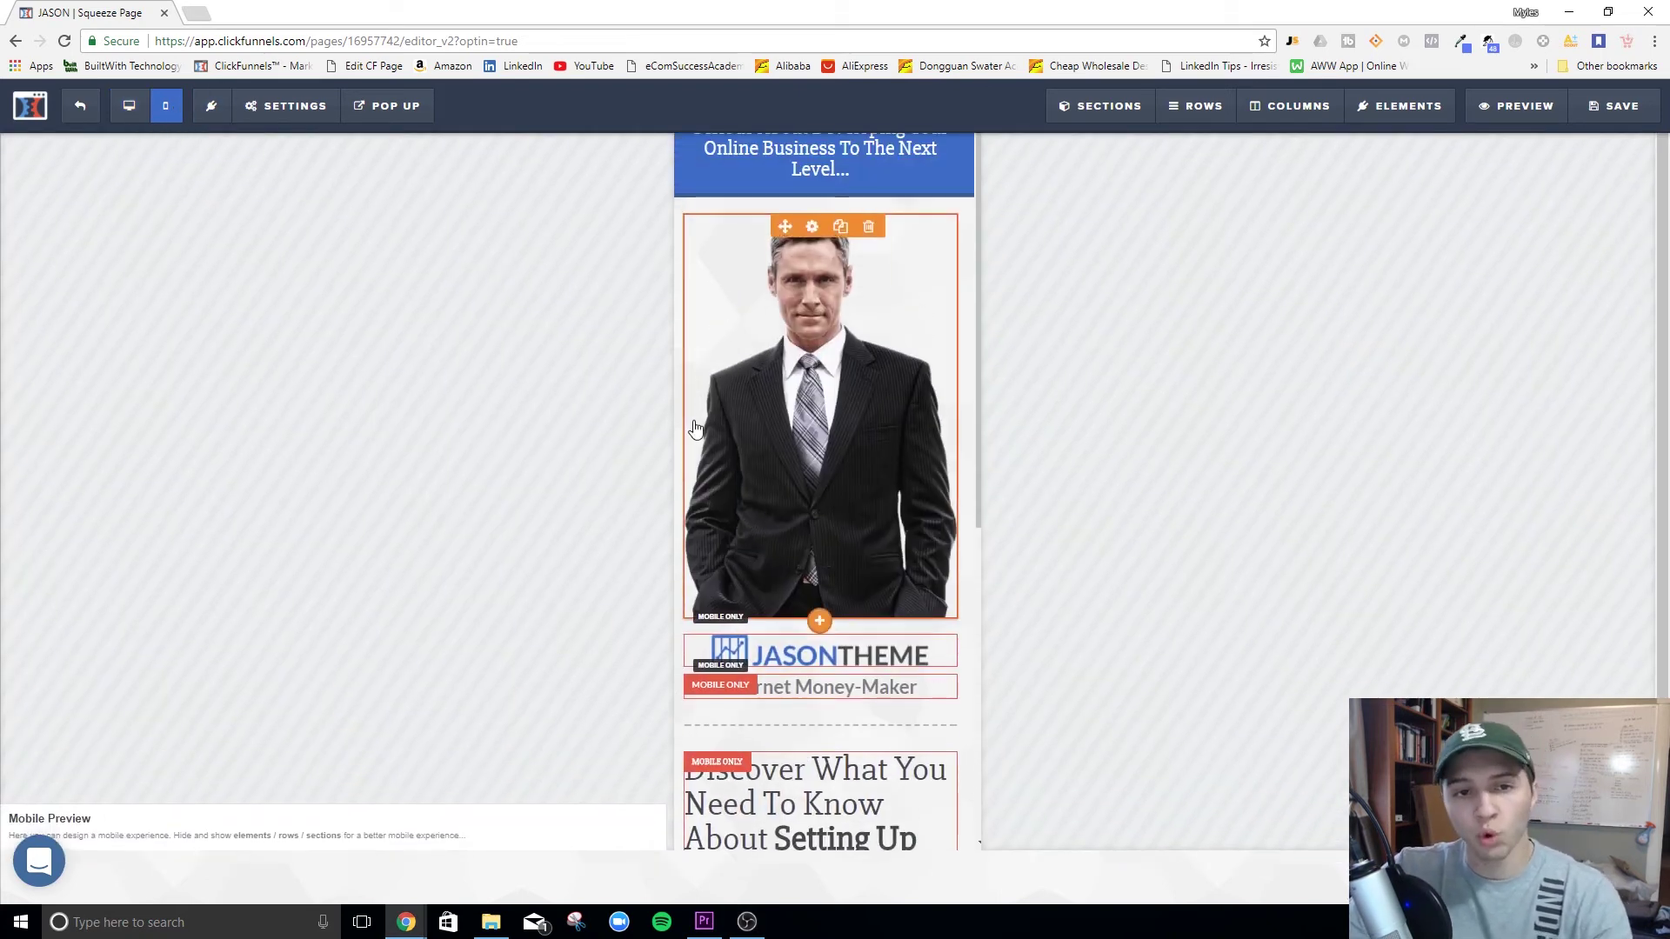
scroll(797, 444, down, 1)
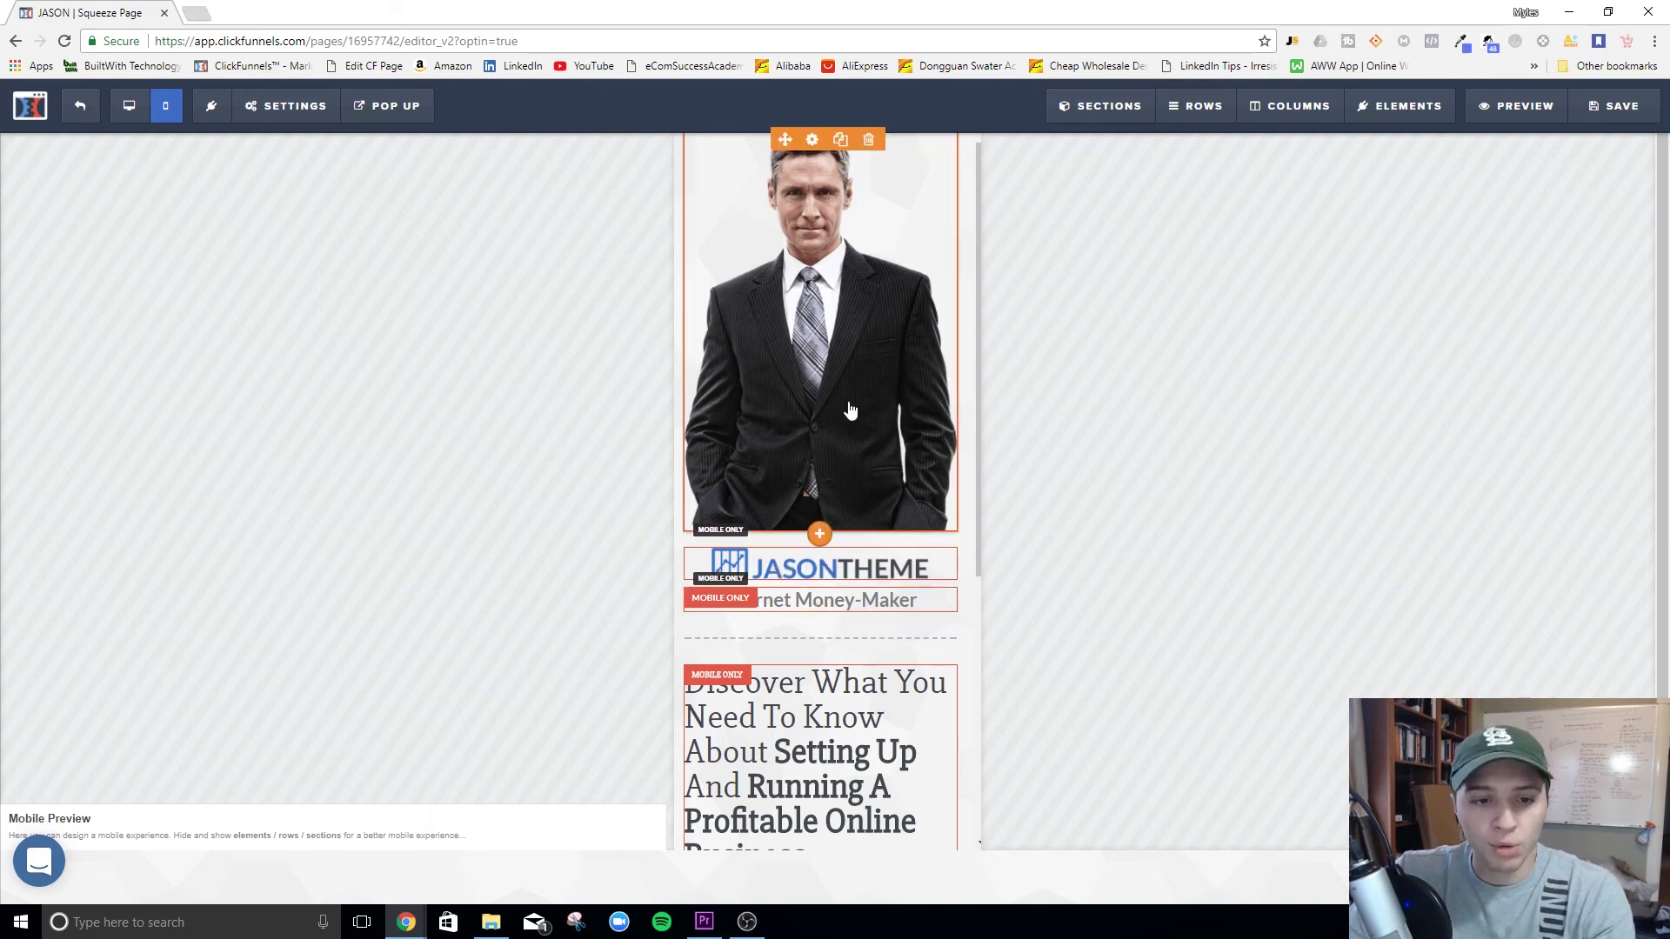
scroll(765, 722, down, 5)
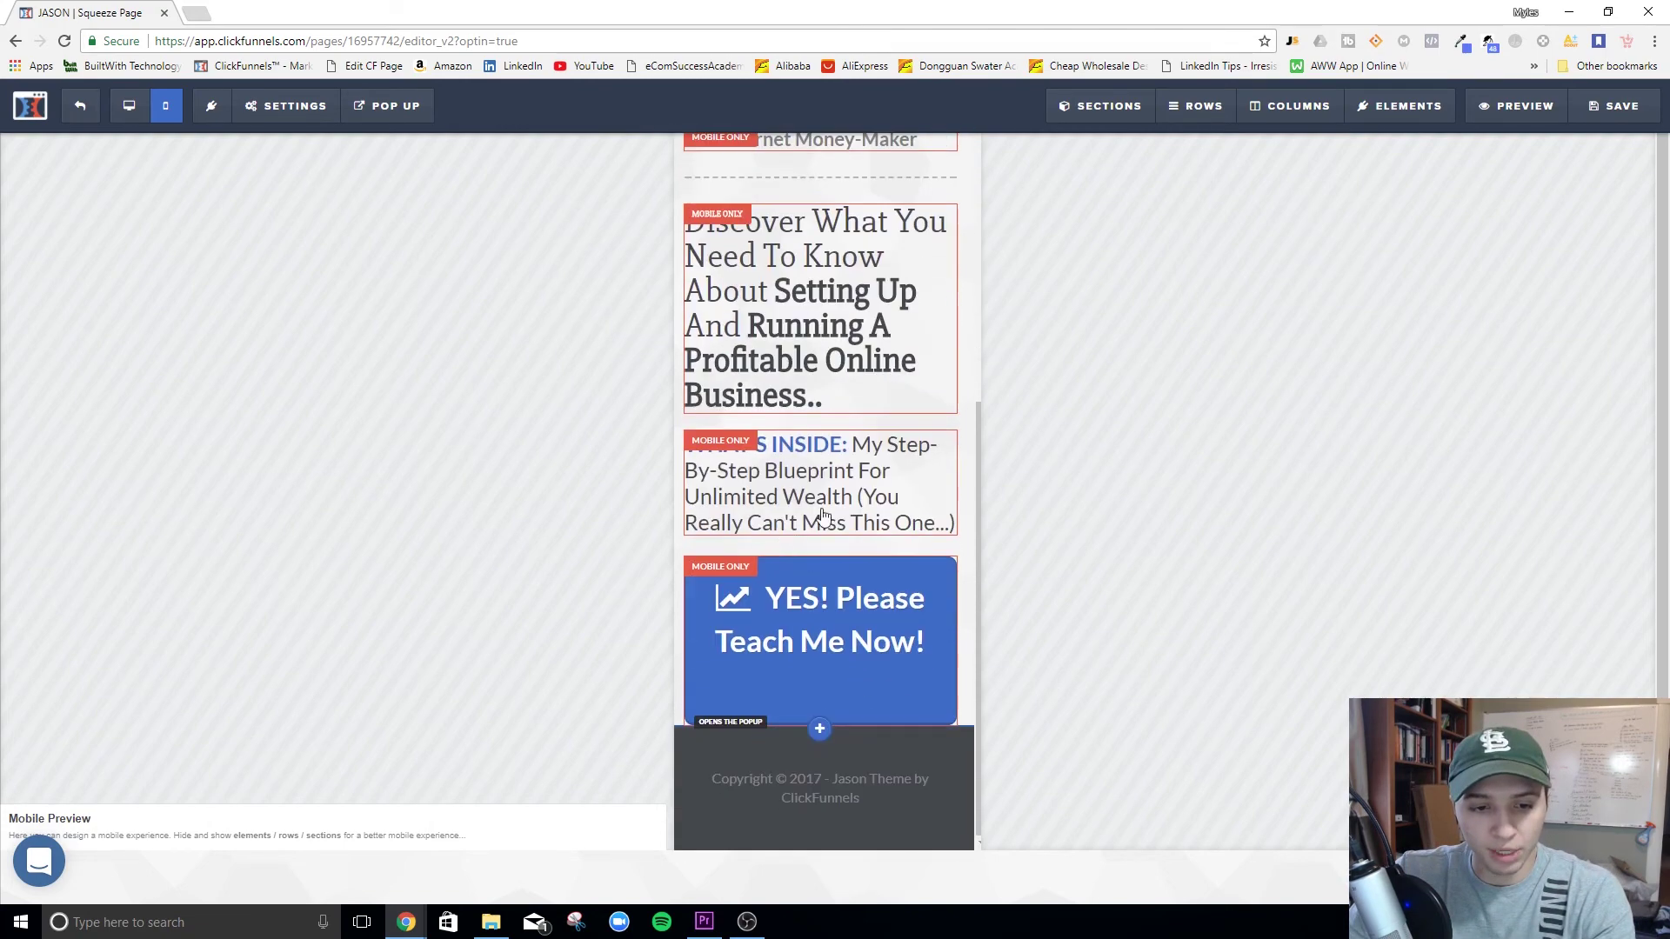
scroll(834, 368, up, 5)
scroll(833, 368, down, 3)
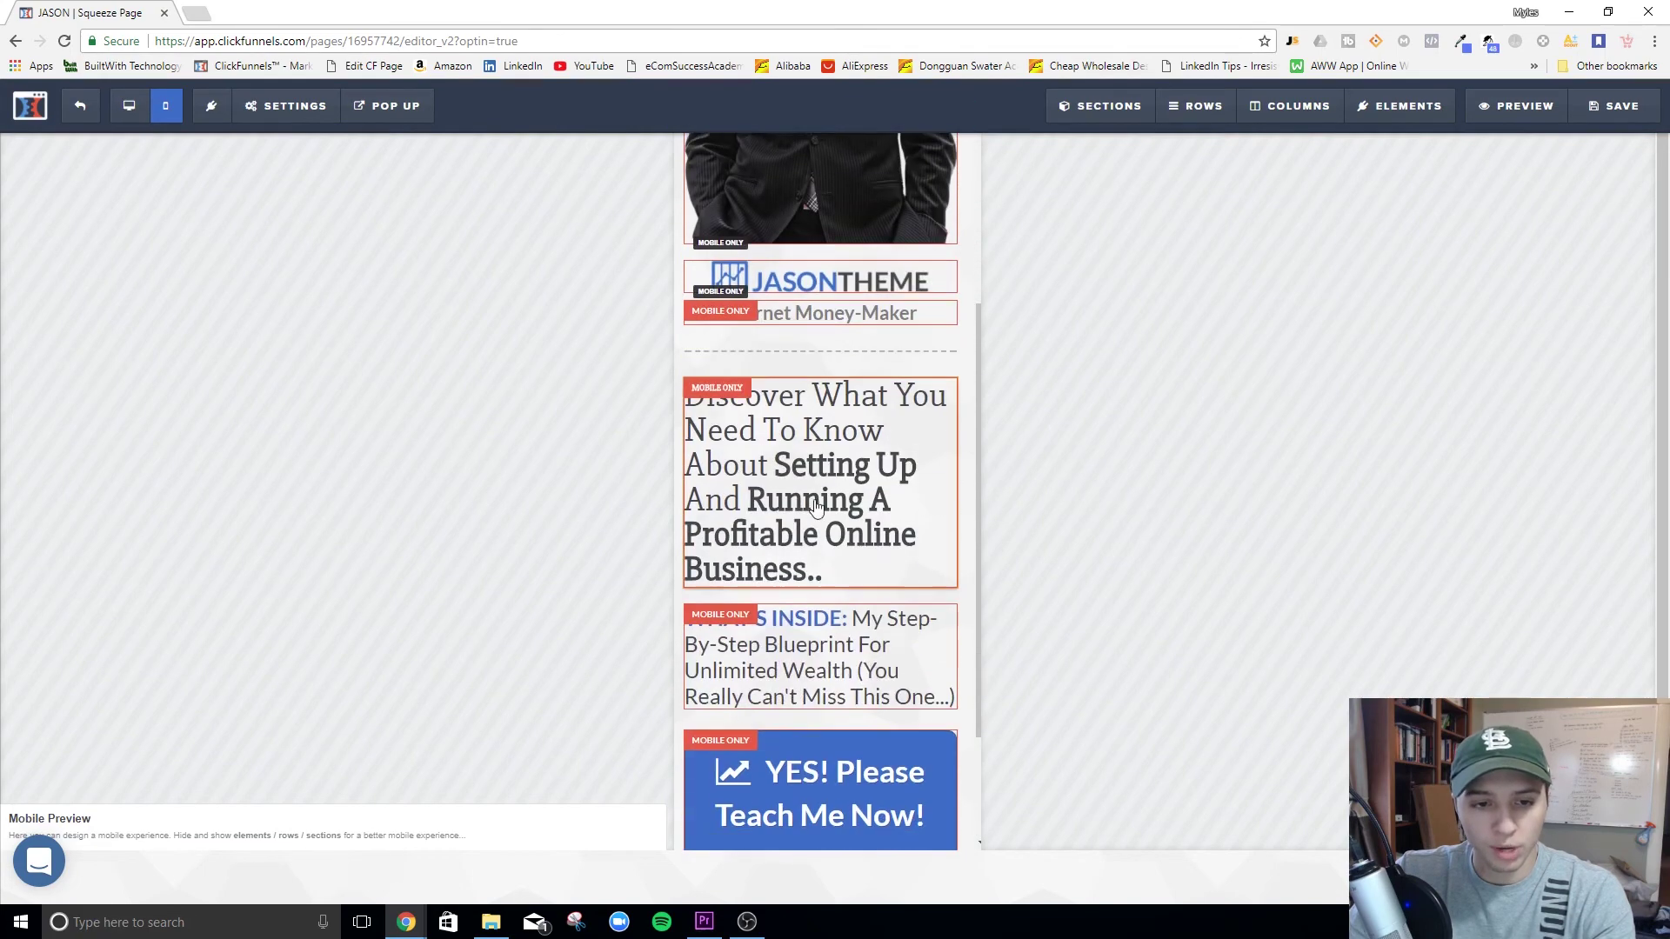
drag(833, 368, 825, 216)
Step: Move the mobile-only WHAT'S INSIDE text between the headline and the man's photo
scroll(877, 449, down, 6)
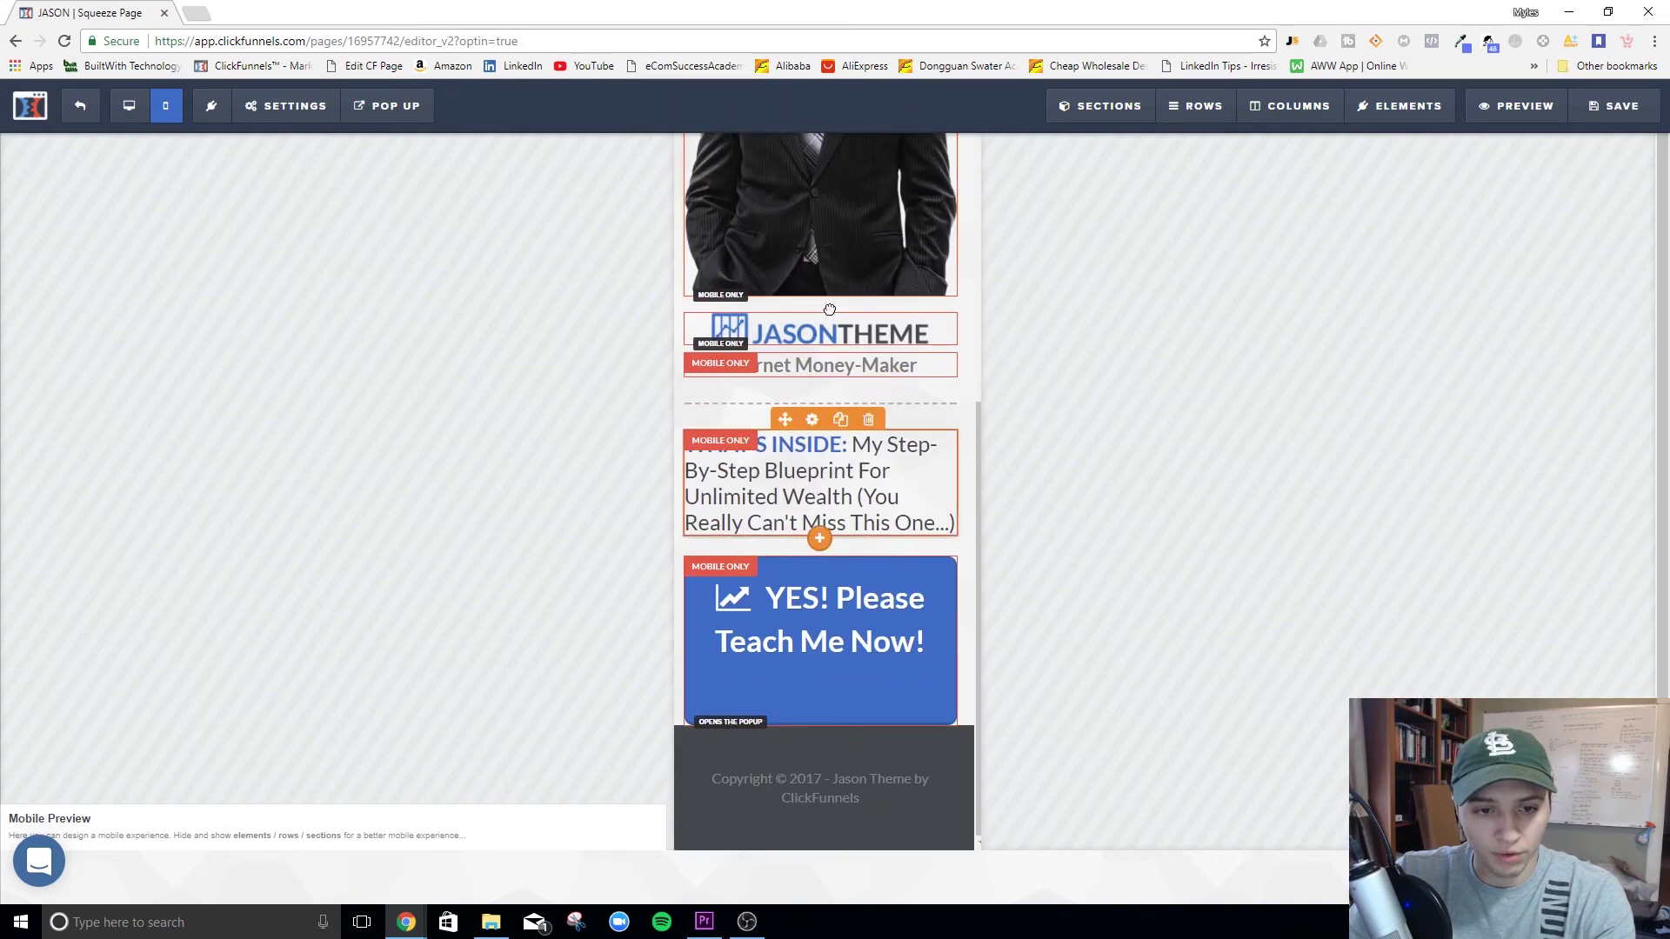
scroll(815, 174, up, 2)
drag(820, 44, 829, 351)
scroll(829, 347, down, 5)
scroll(834, 409, up, 3)
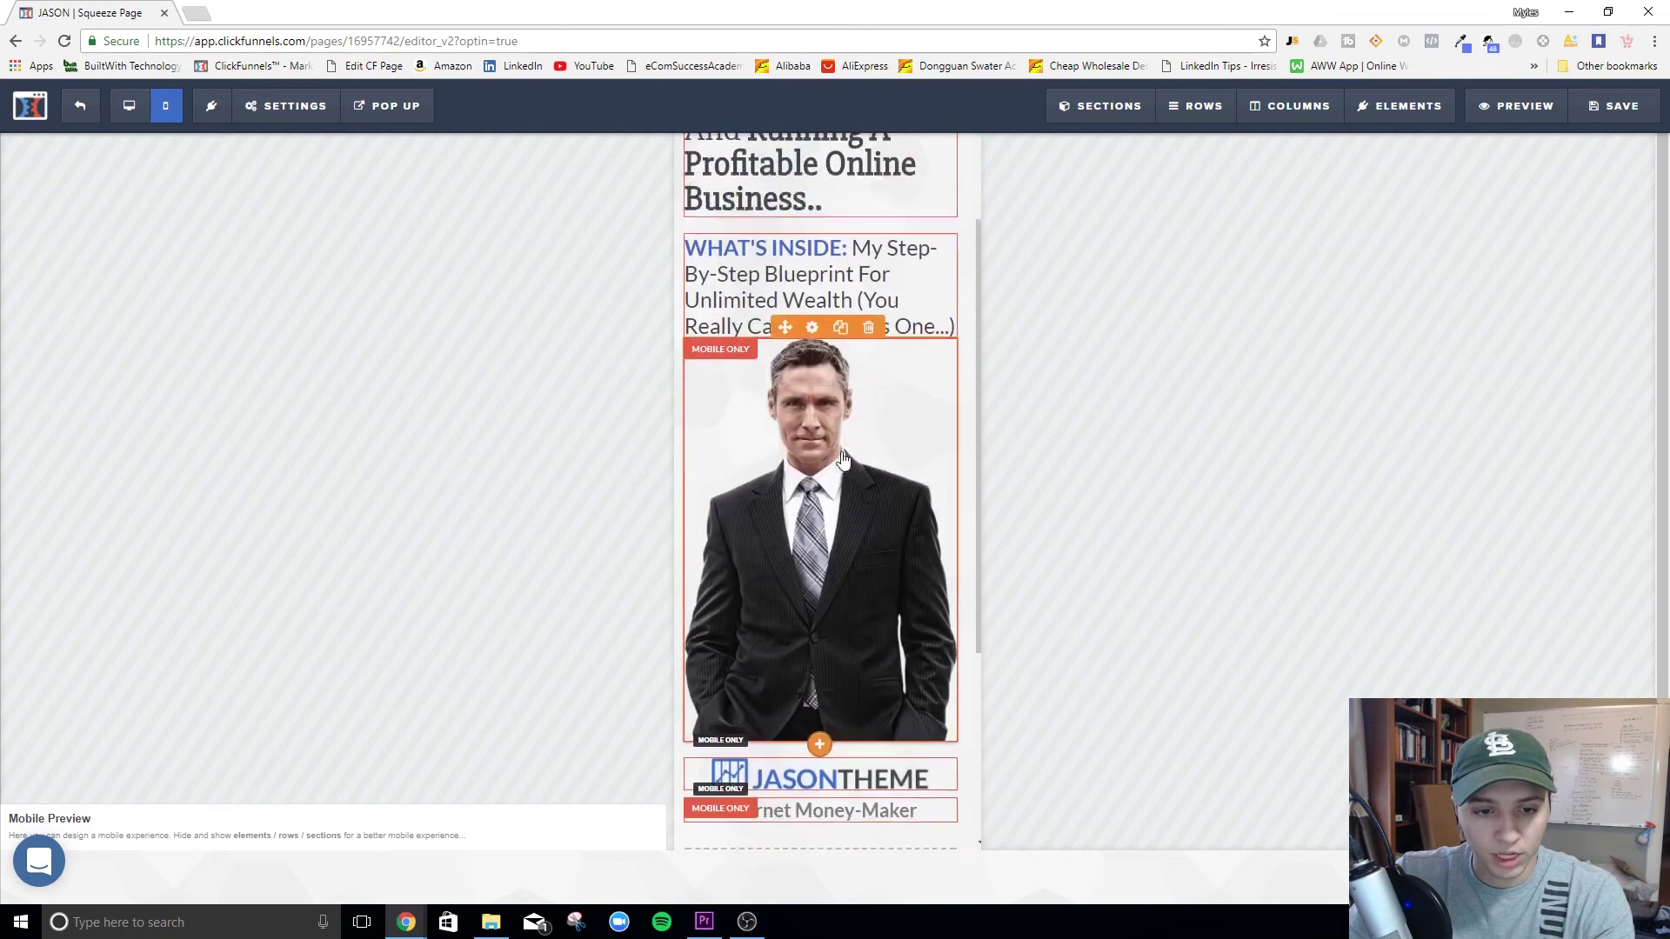
Step: Move the mobile-only call-to-action button between the WHAT'S INSIDE text and the man's photo
scroll(833, 408, down, 3)
drag(834, 409, 852, 361)
scroll(853, 361, down, 2)
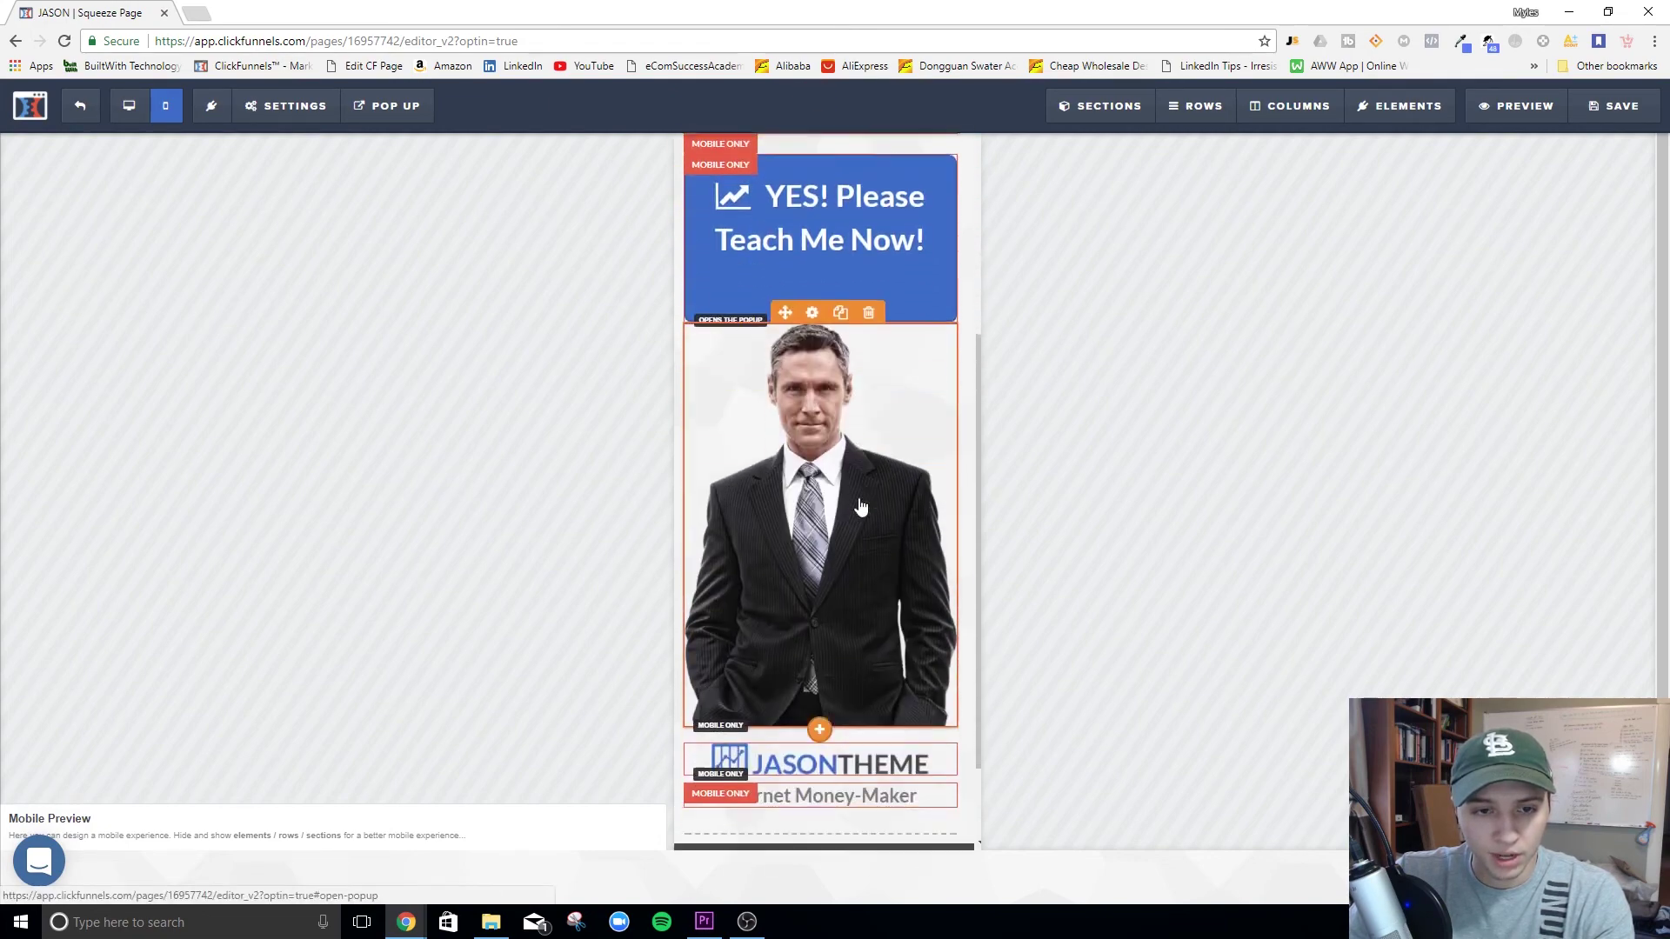
Step: Move the mobile-only JASONTHEME logo from below the man's photo to above the headline
scroll(846, 452, up, 5)
scroll(843, 509, down, 5)
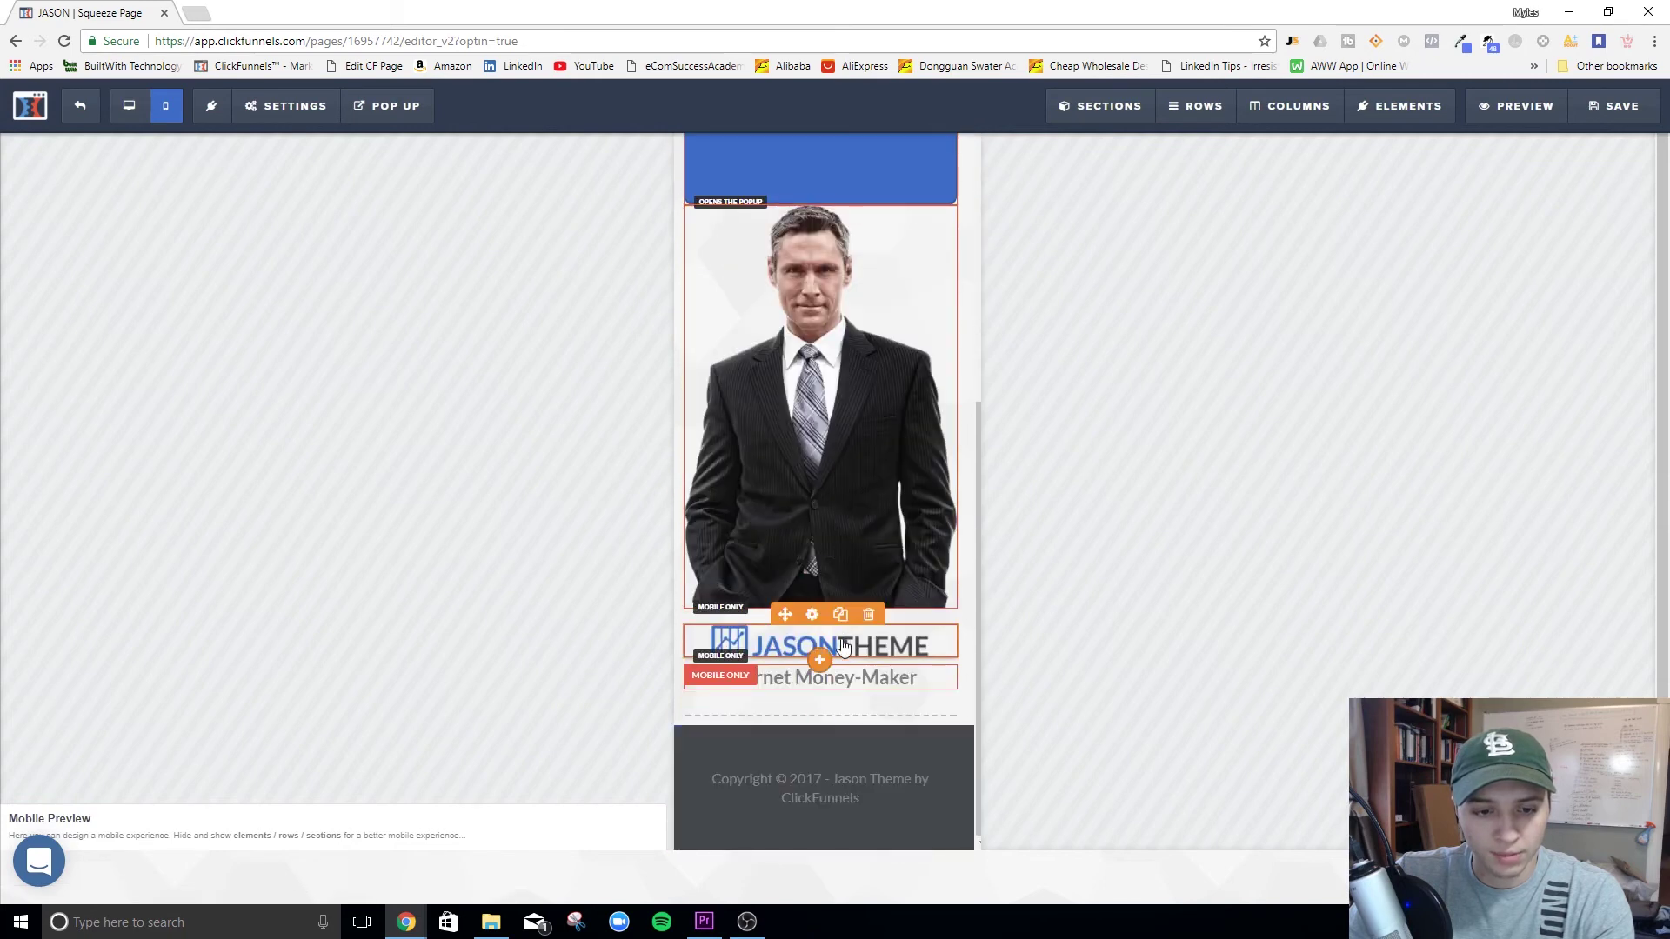
scroll(801, 657, up, 3)
scroll(816, 136, up, 4)
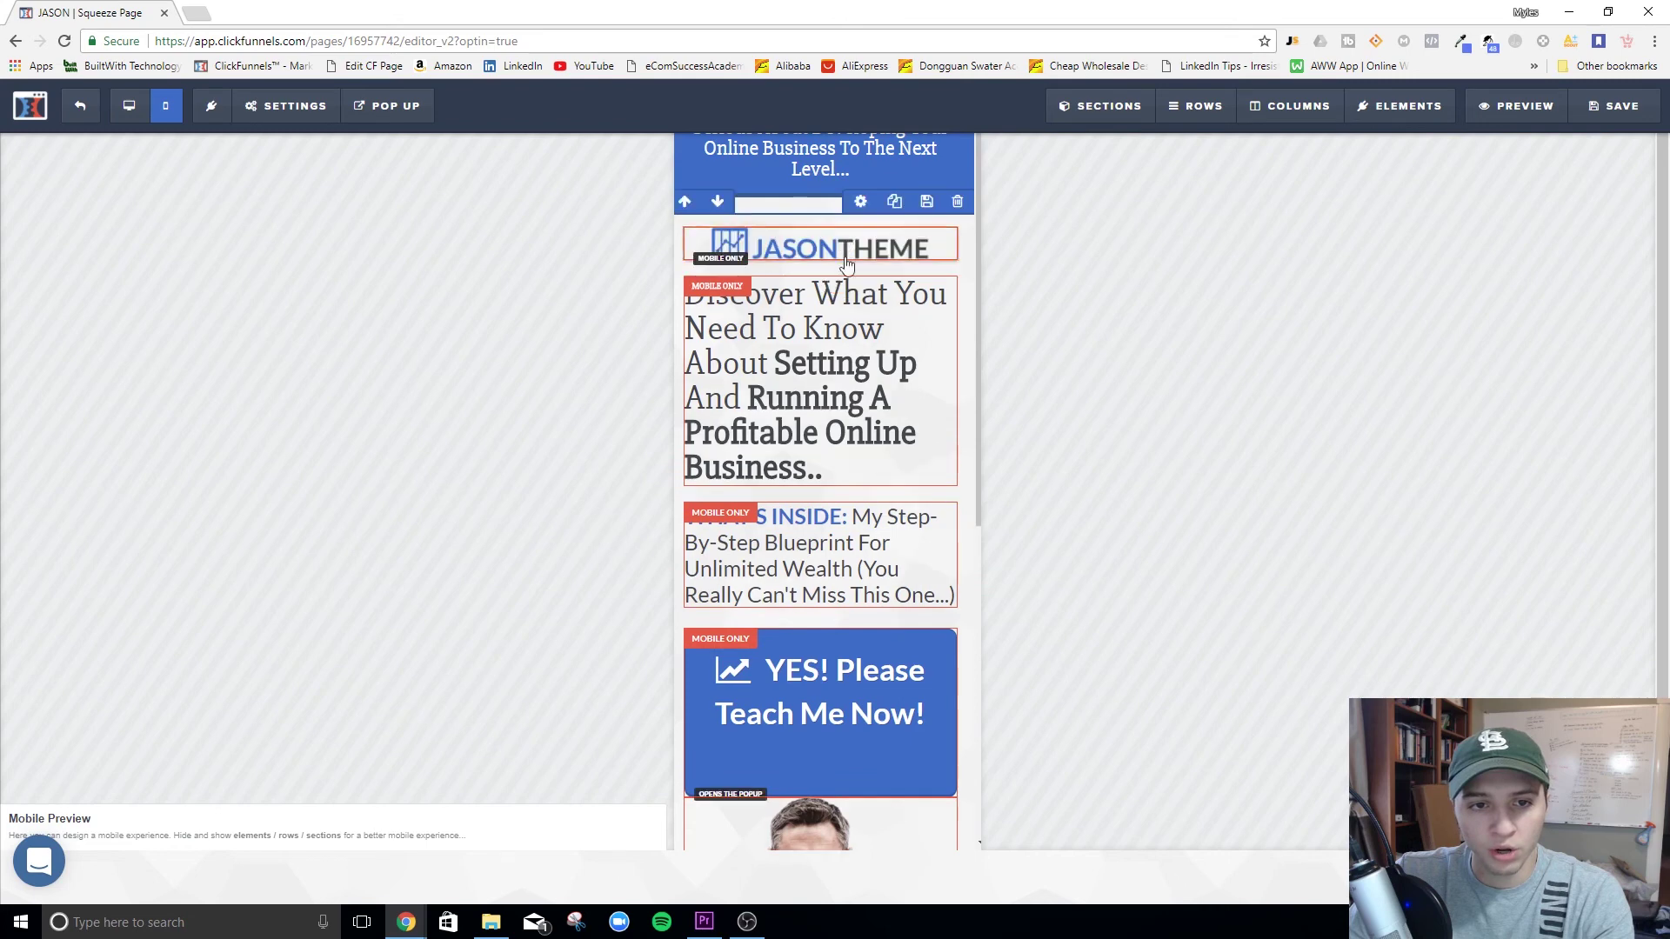
Step: Move the mobile-only Internet Money-Maker tagline between the JASONTHEME logo and the headline, and check the new element order
scroll(844, 522, down, 6)
scroll(847, 681, up, 6)
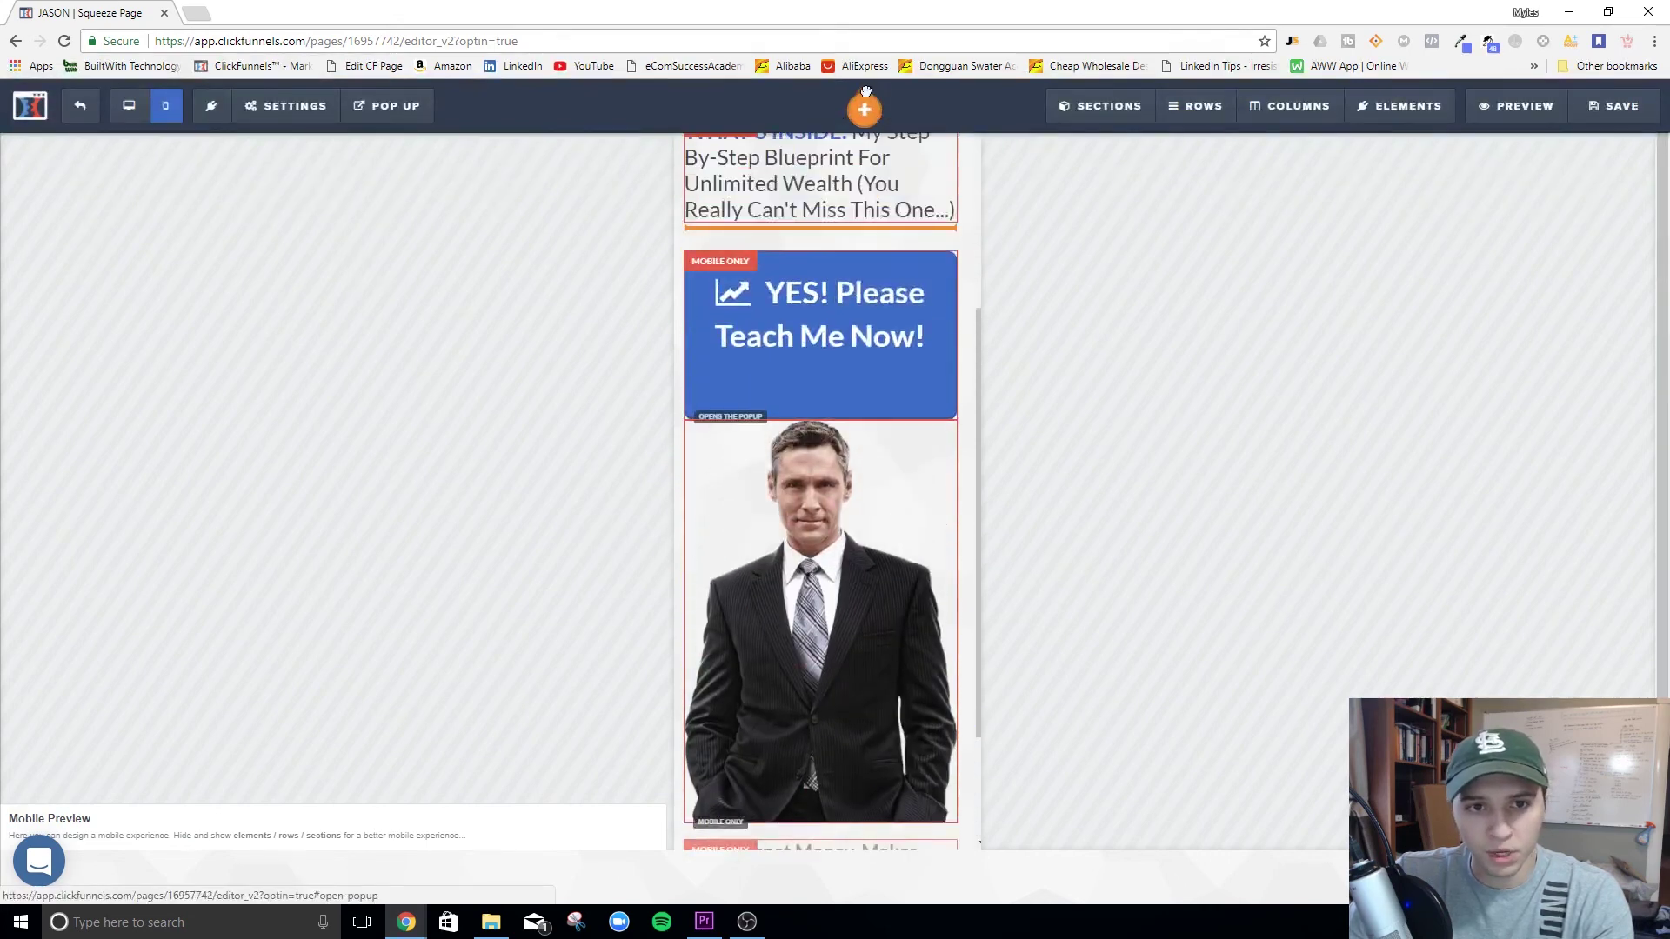
scroll(842, 130, up, 2)
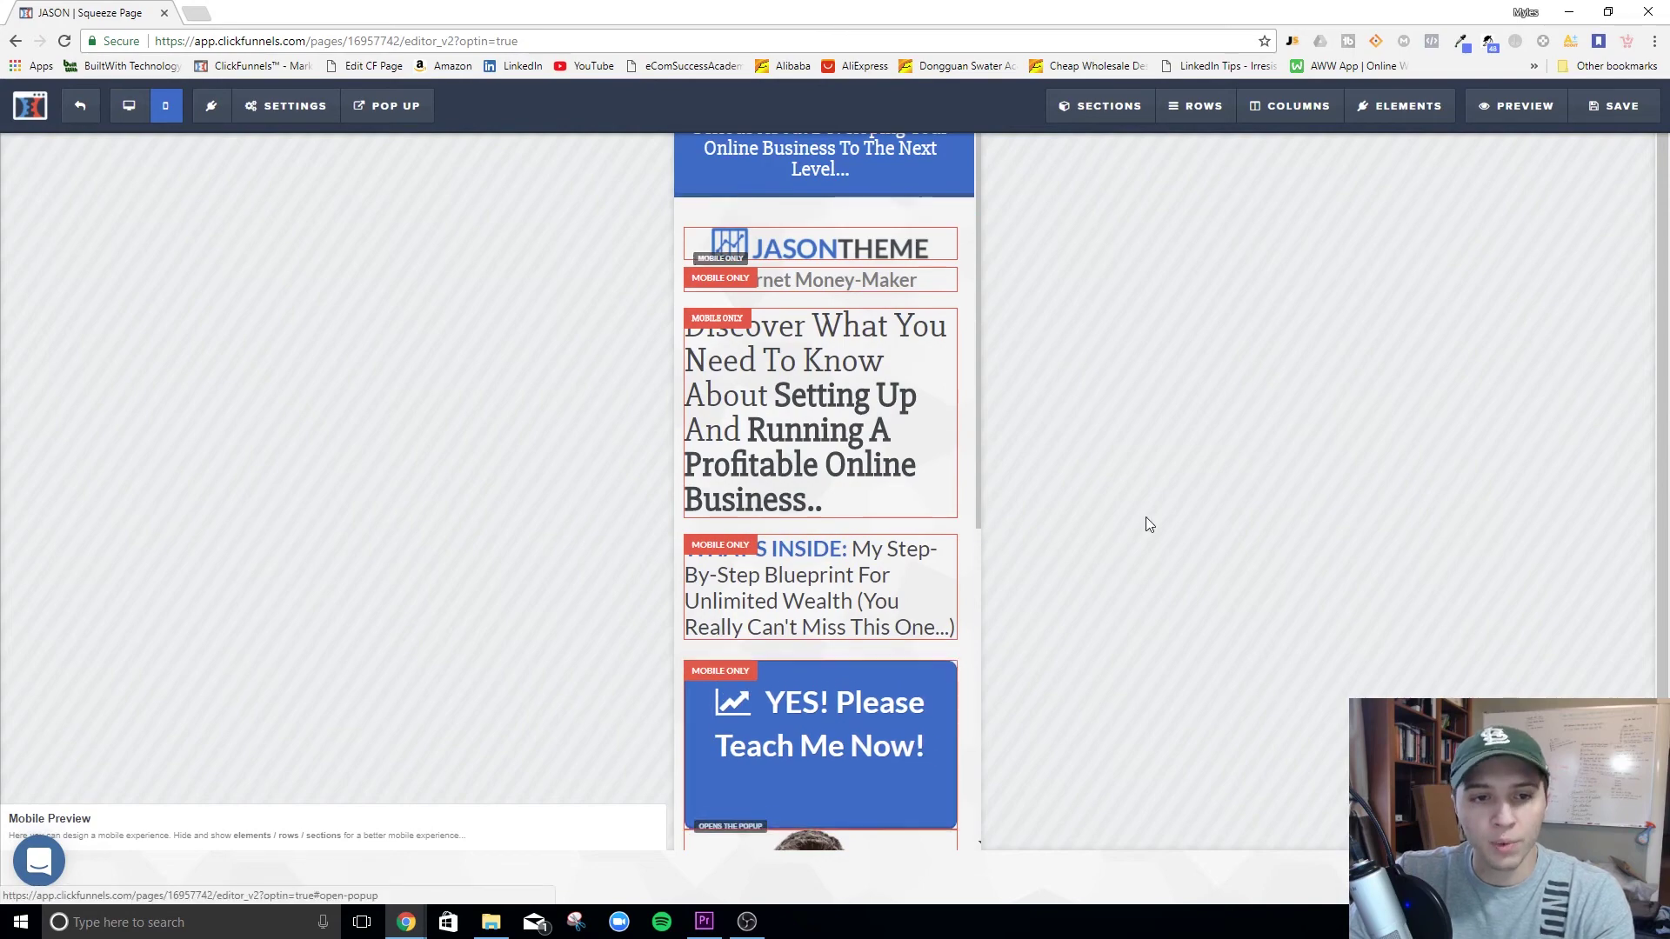
scroll(857, 432, down, 6)
scroll(850, 525, up, 6)
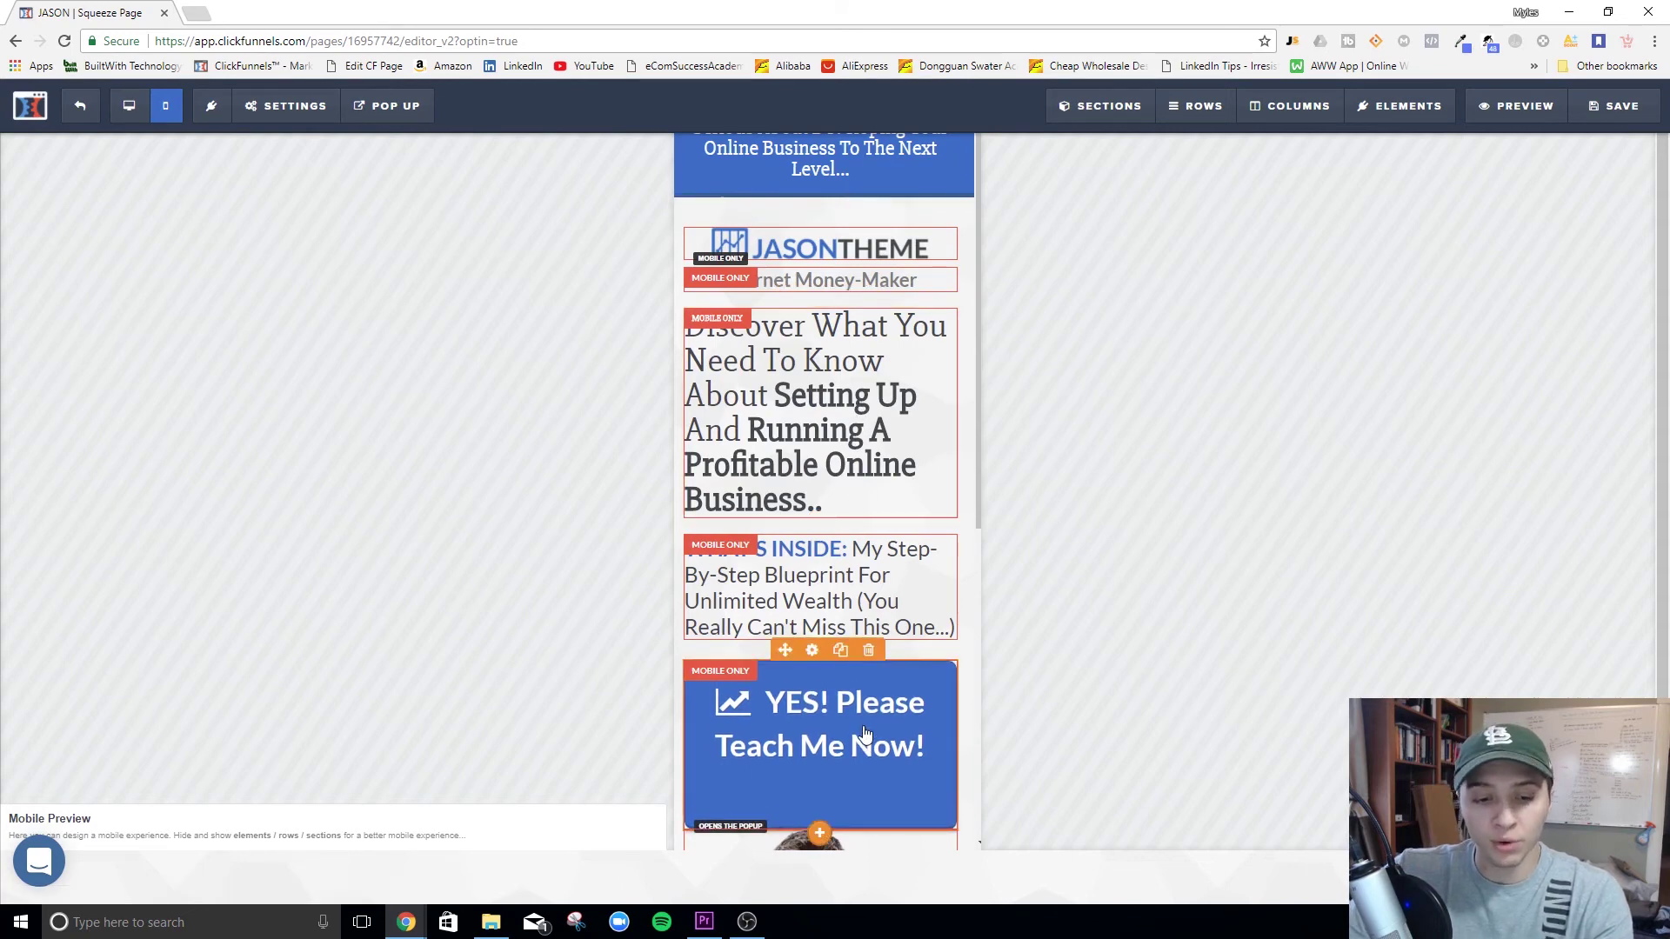
Step: Set the mobile-only call-to-action button's top margin to 15 and its font size to 26
click(812, 650)
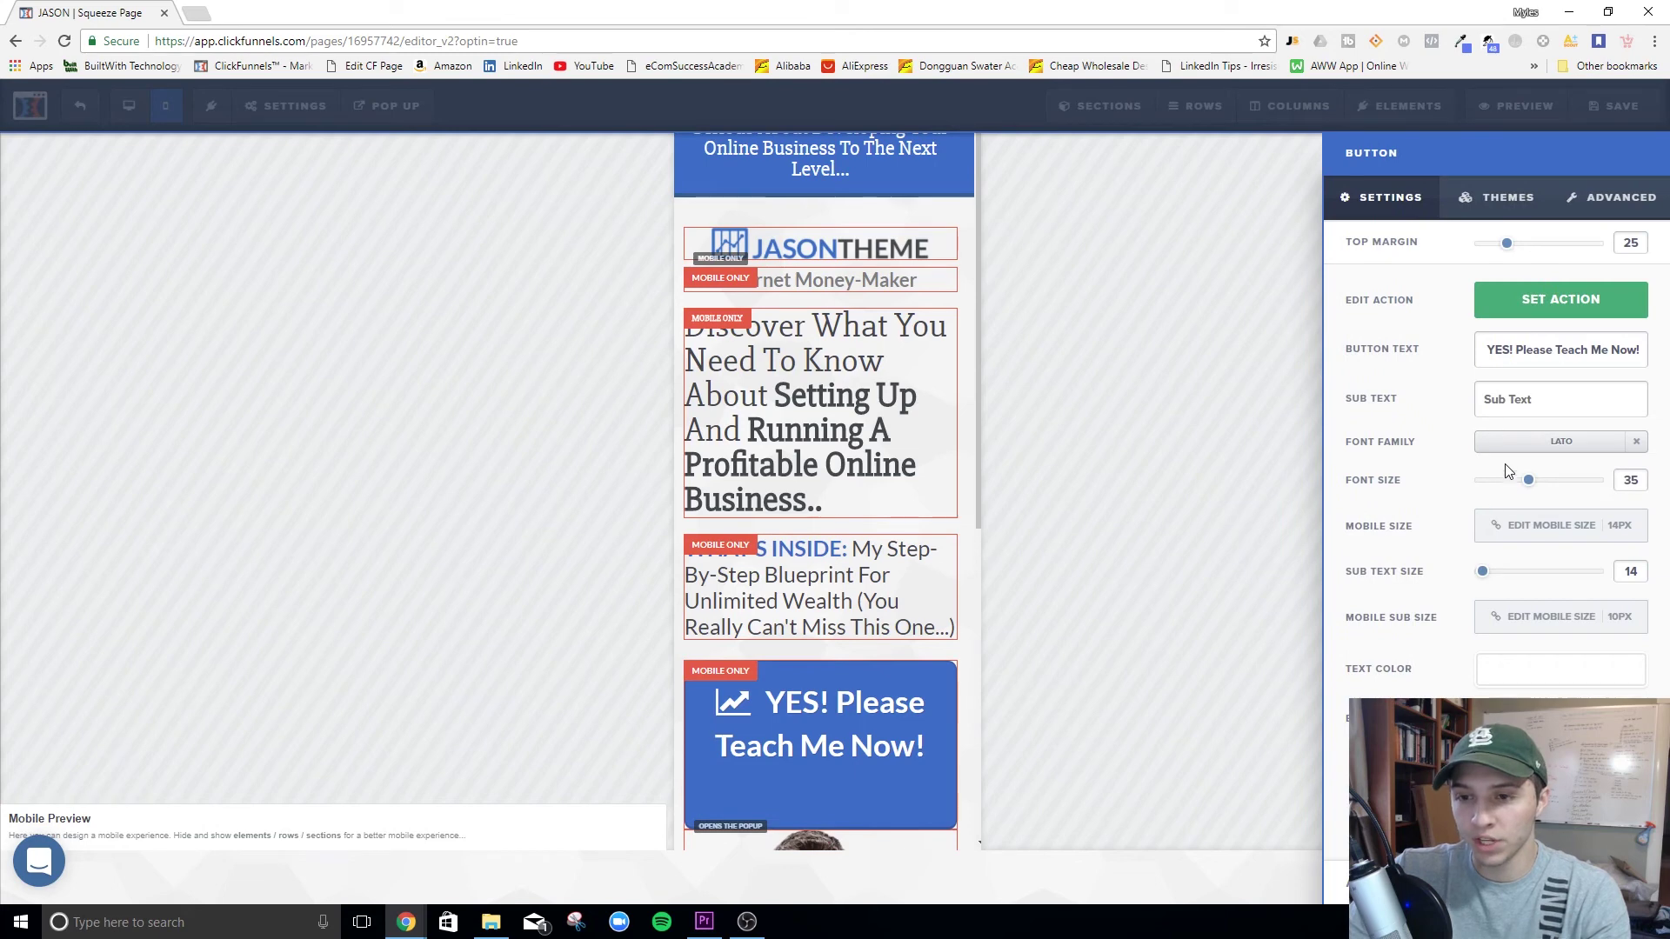
drag(1510, 250, 1499, 250)
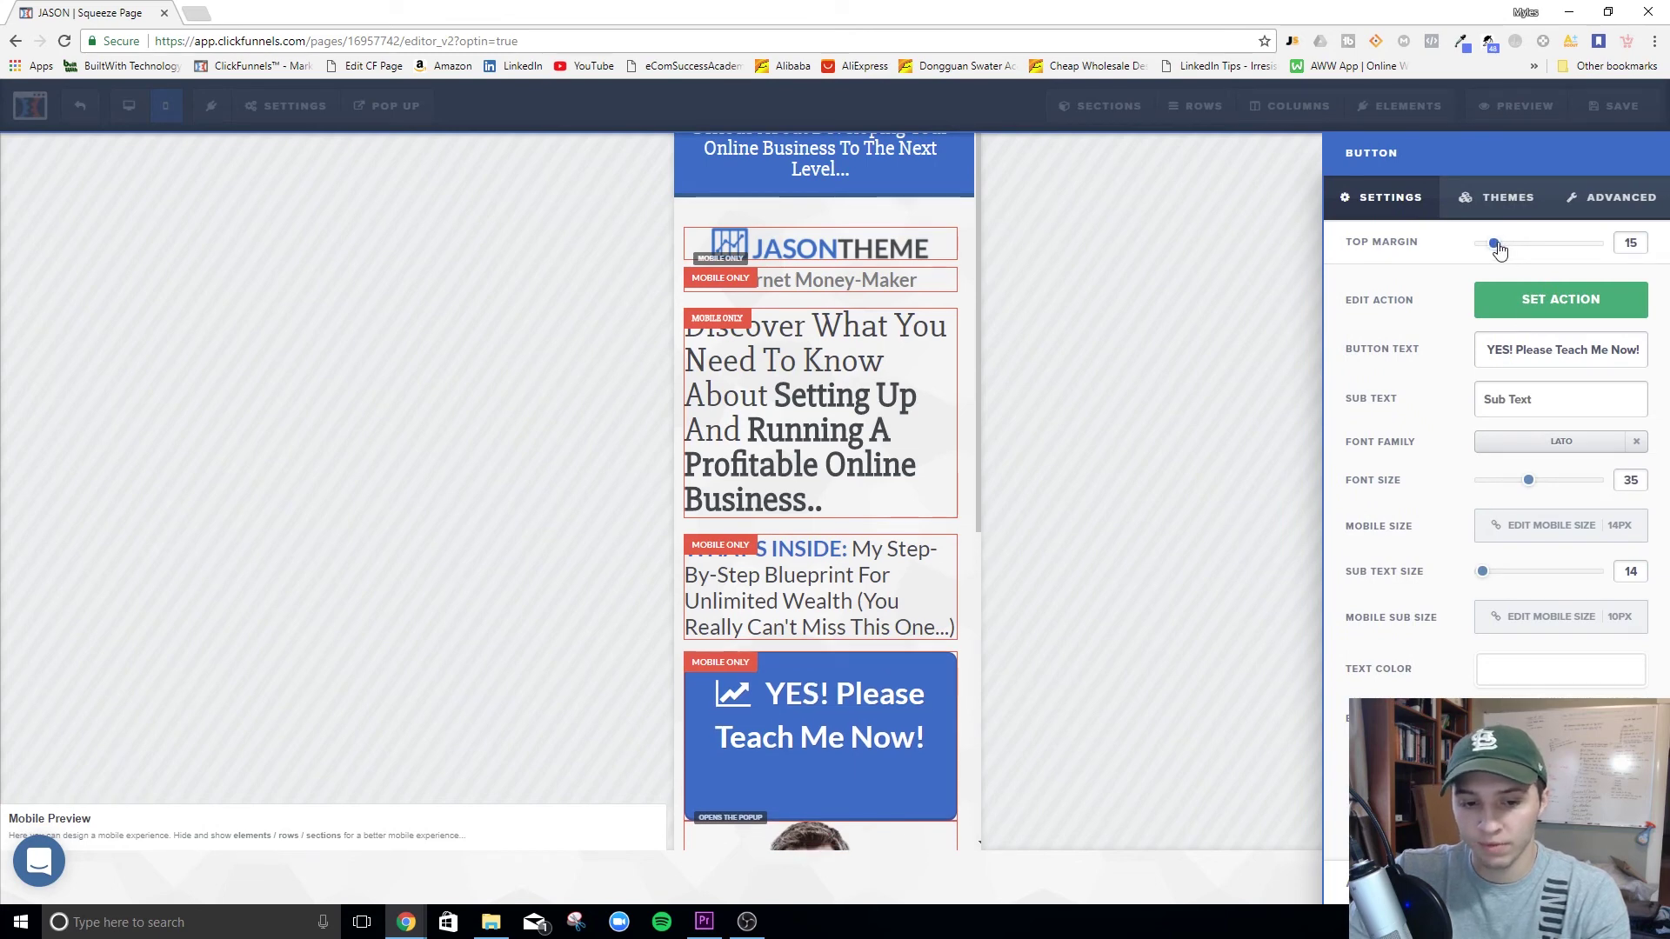
mouse_move(1528, 480)
mouse_down()
mouse_move(1491, 480)
mouse_move(1509, 485)
mouse_up()
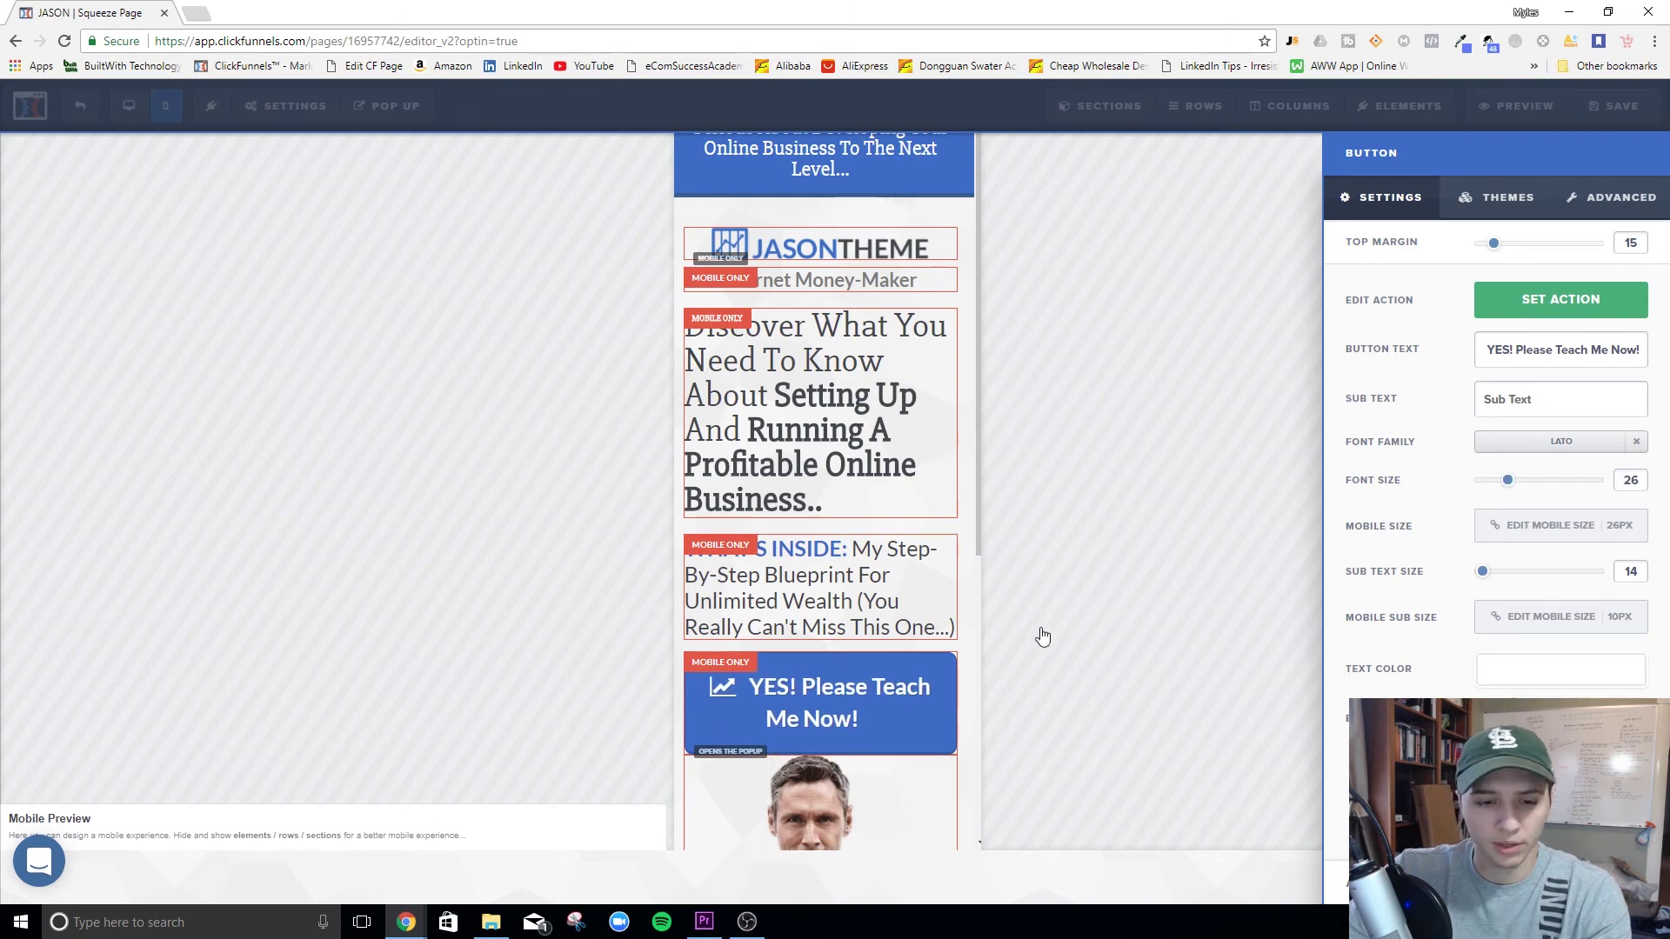
click(1078, 445)
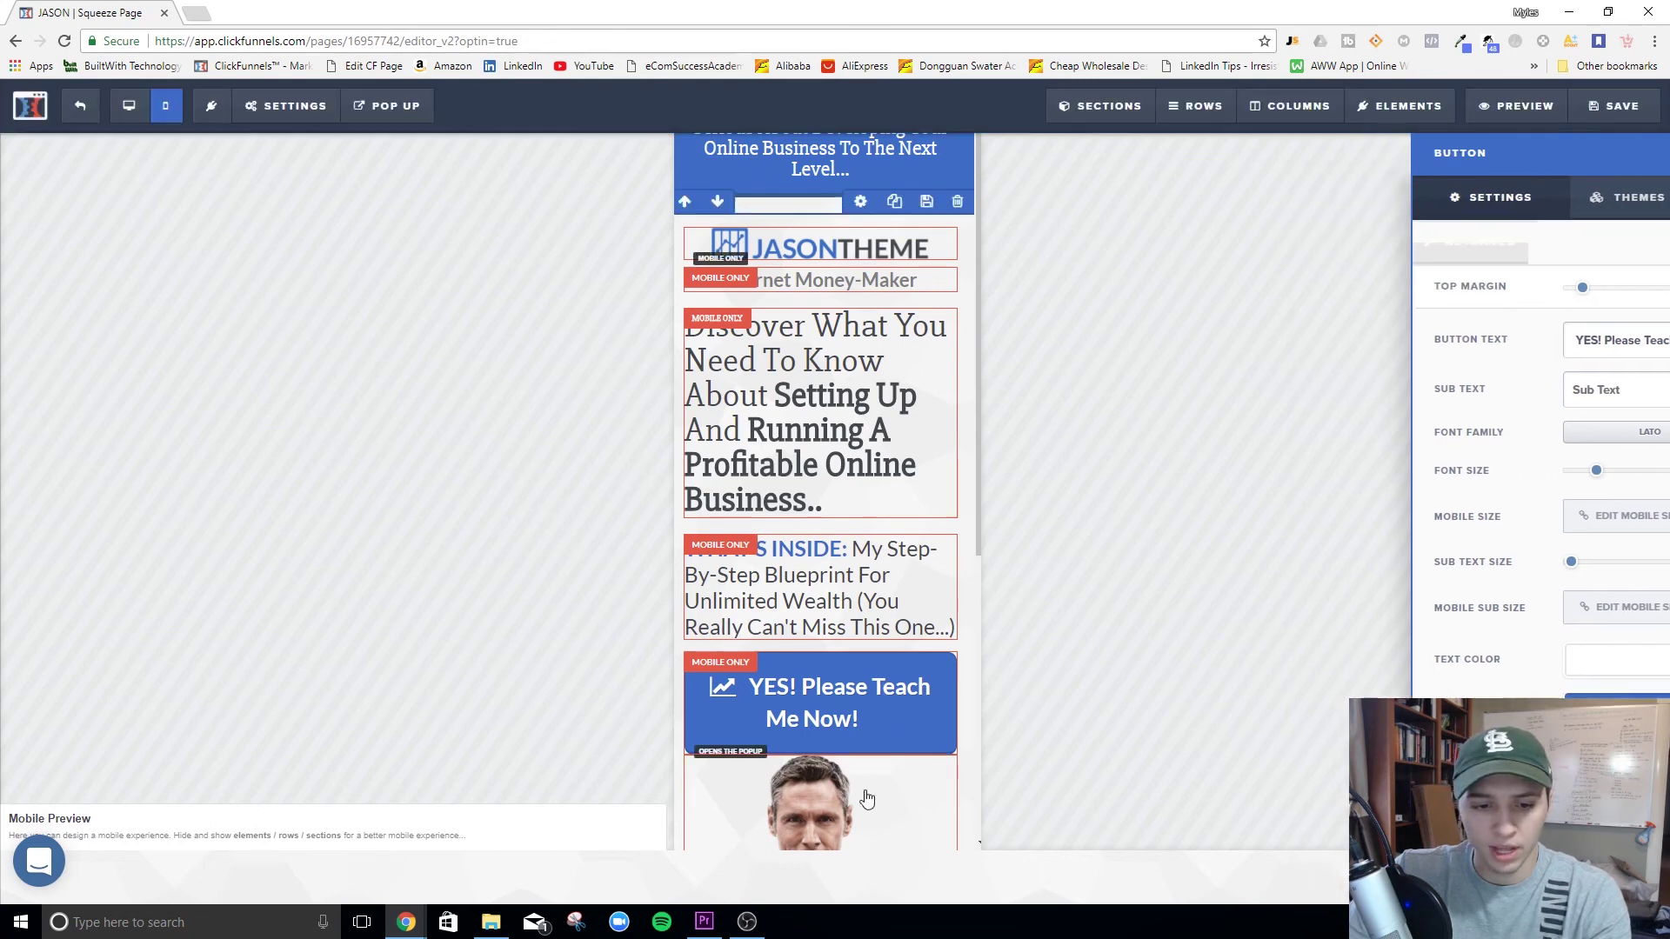
Step: Increase the top margin of the mobile-only photo to leave a small gap below the button, and save the page
scroll(879, 548, down, 3)
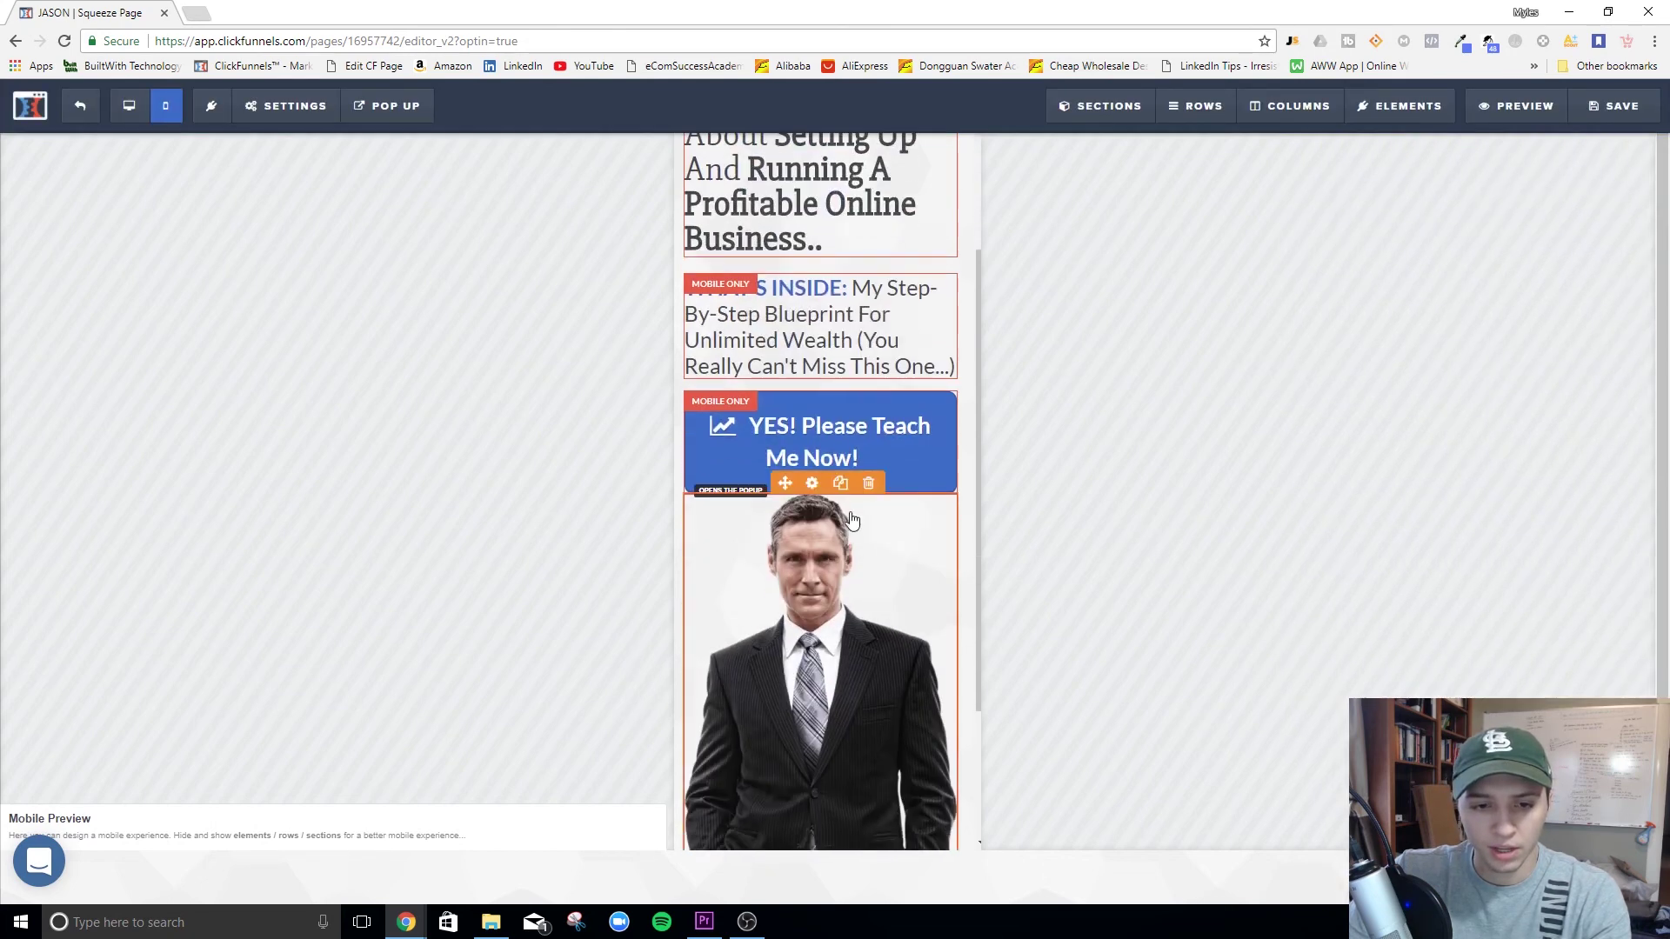
click(813, 483)
drag(1472, 252, 1500, 245)
click(1236, 413)
scroll(853, 589, up, 3)
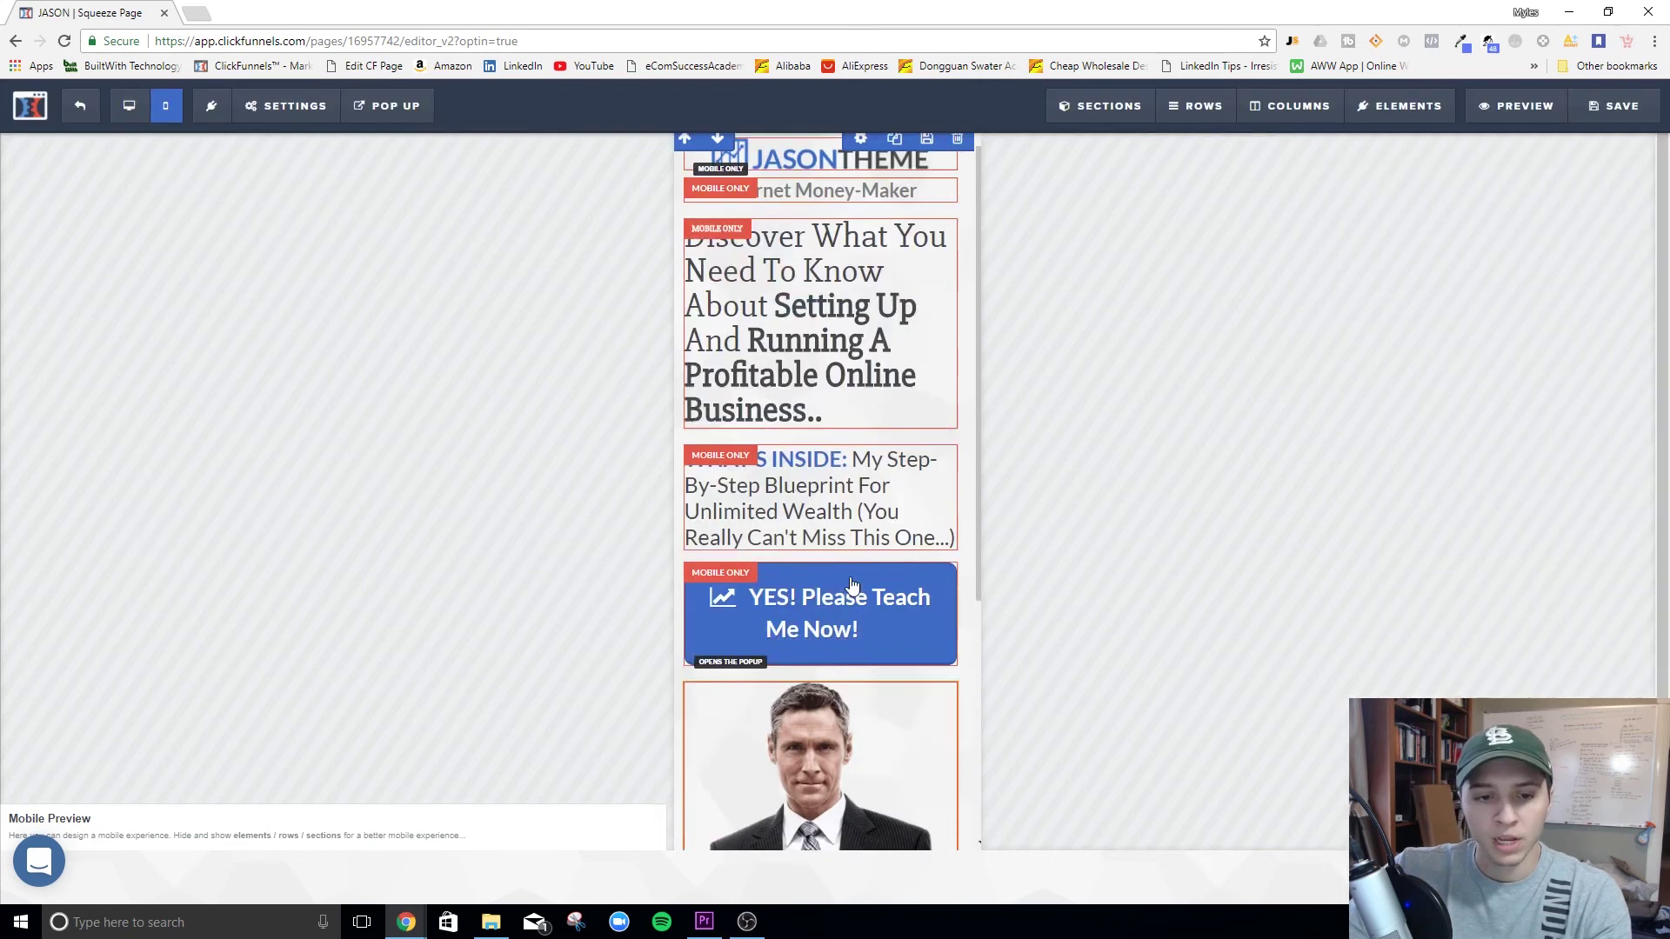
click(1621, 108)
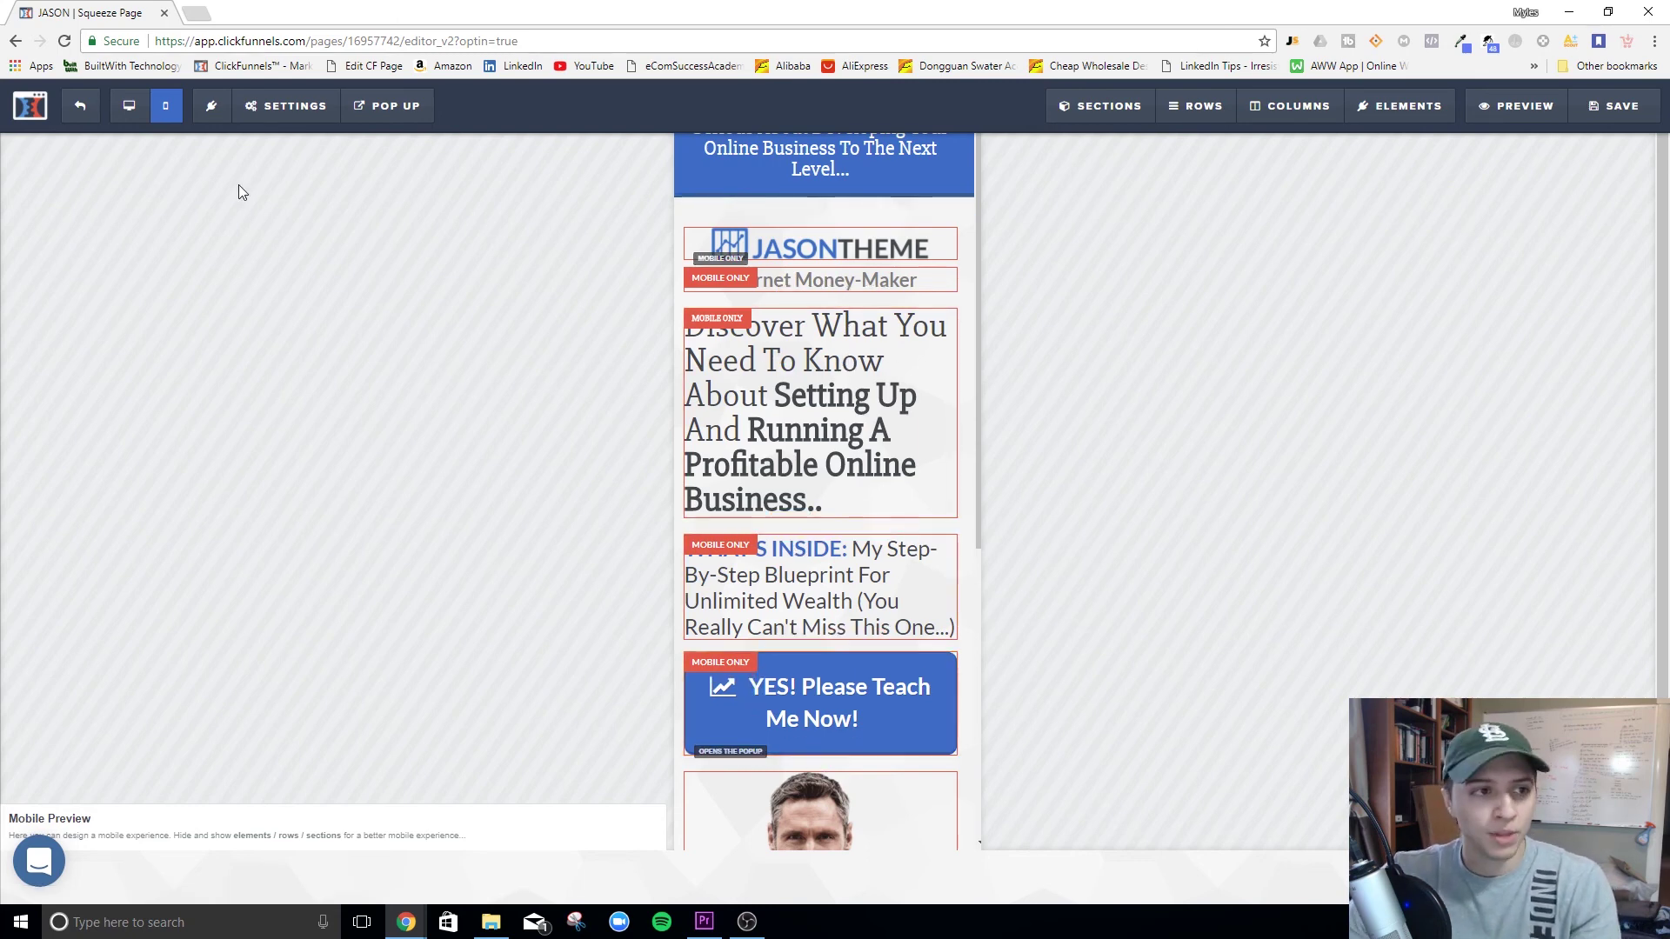
Step: Reduce the top margin of the dashed divider between the tagline and the headline in the desktop layout
click(128, 106)
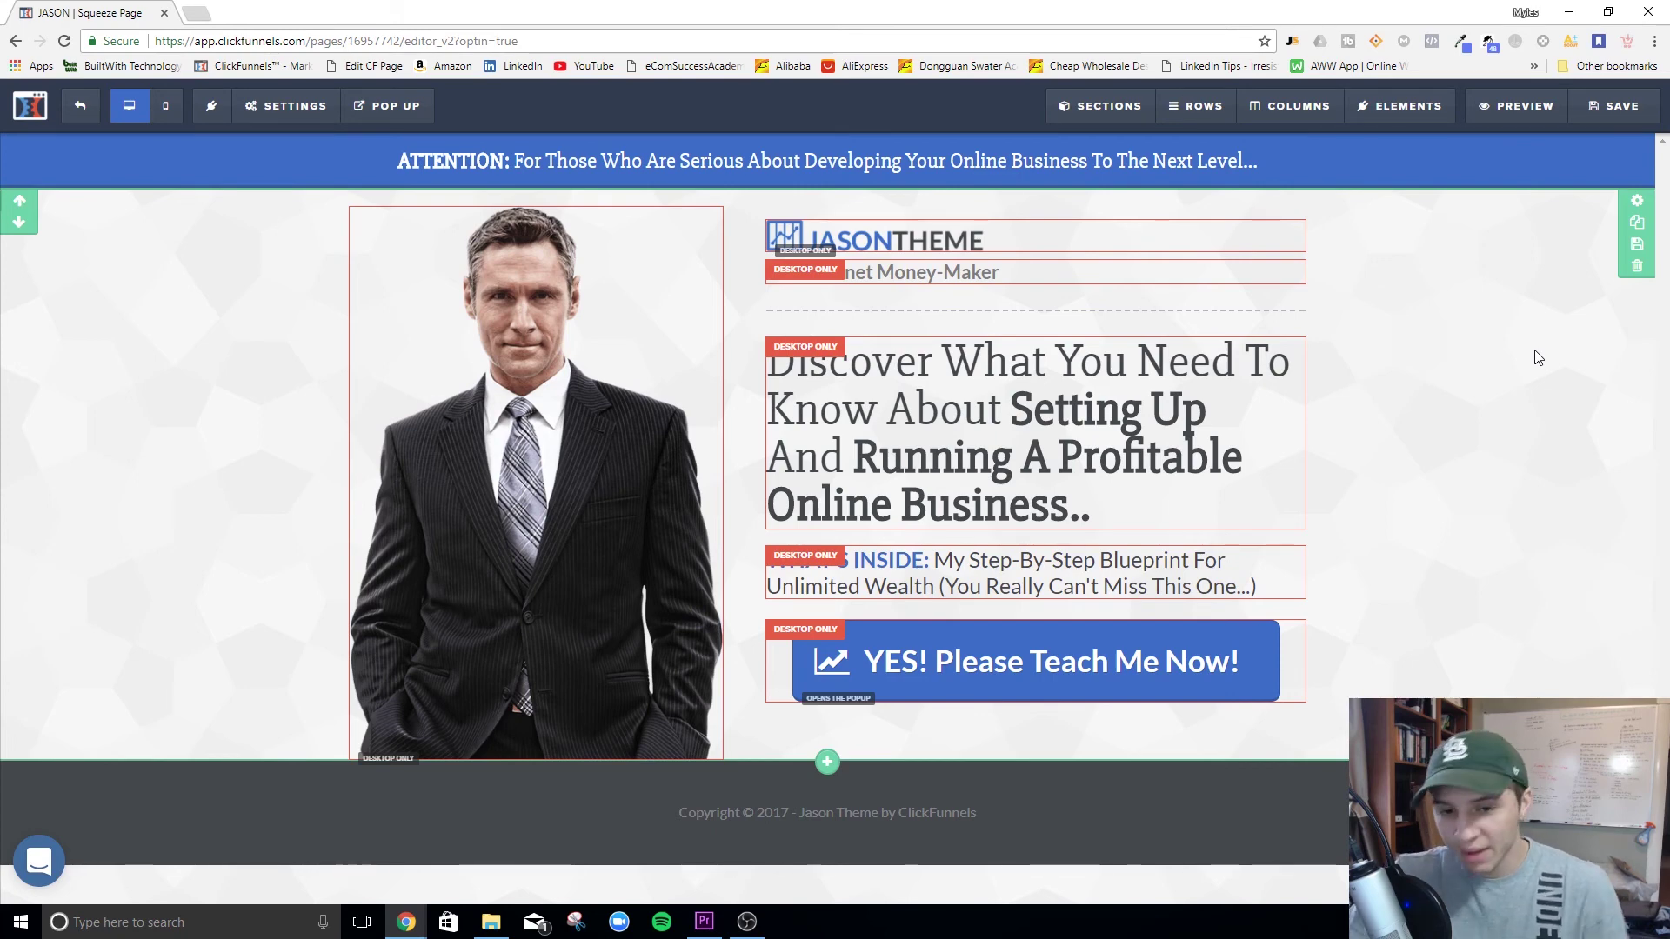
mouse_move(1120, 316)
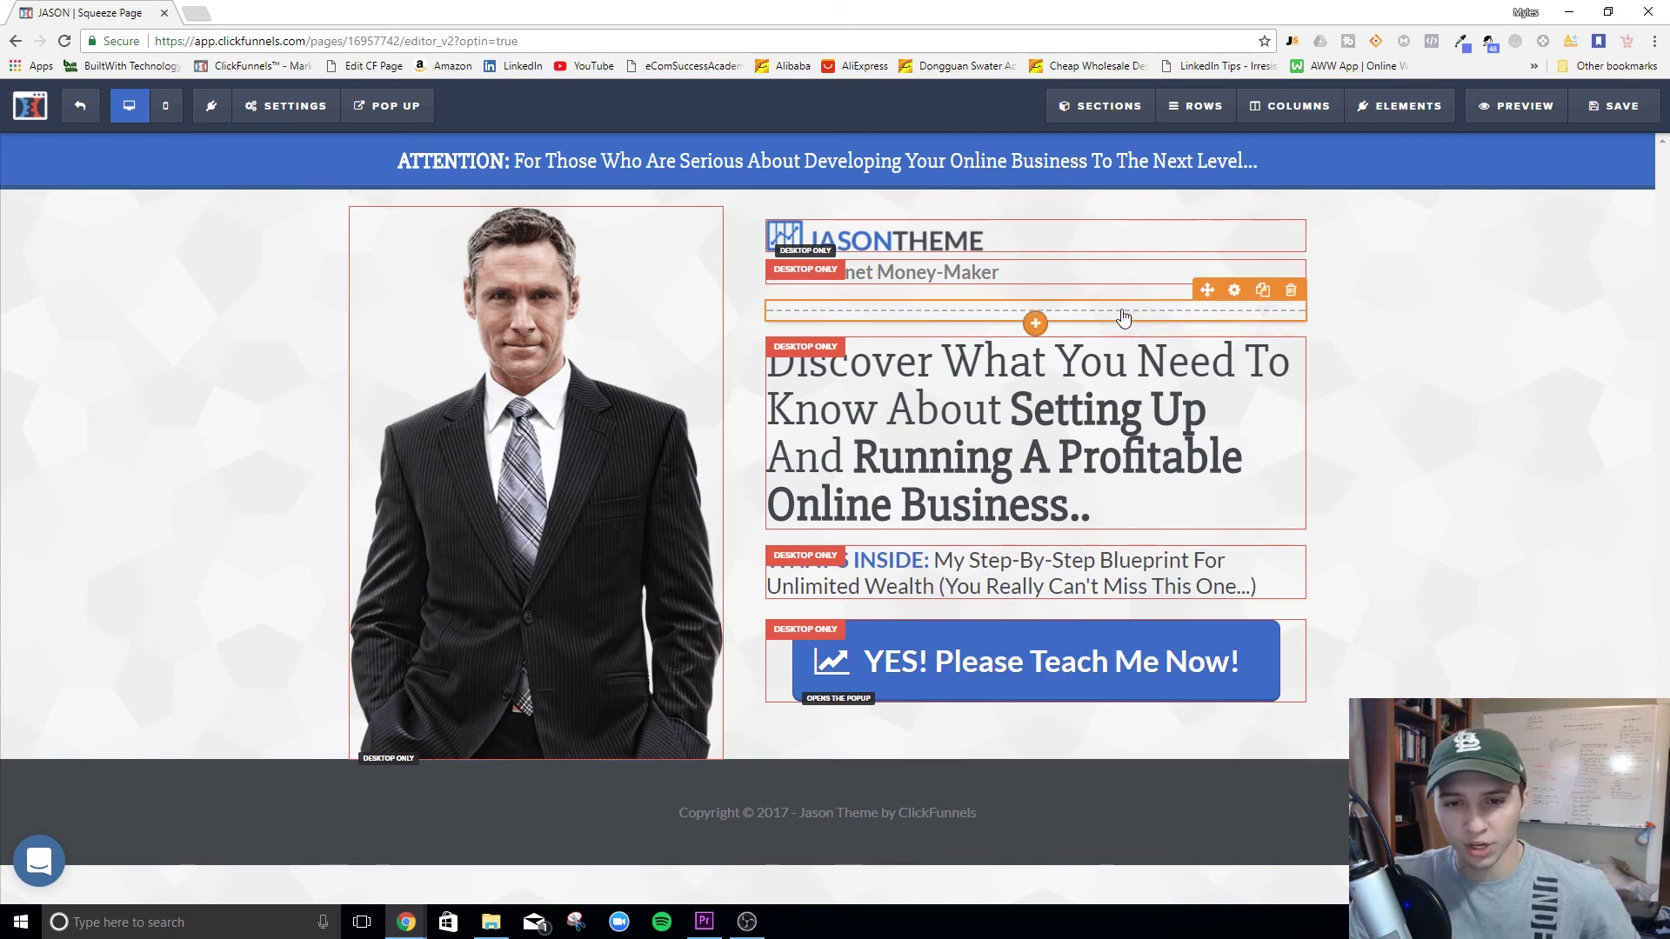
click(1123, 317)
drag(1504, 249, 1490, 248)
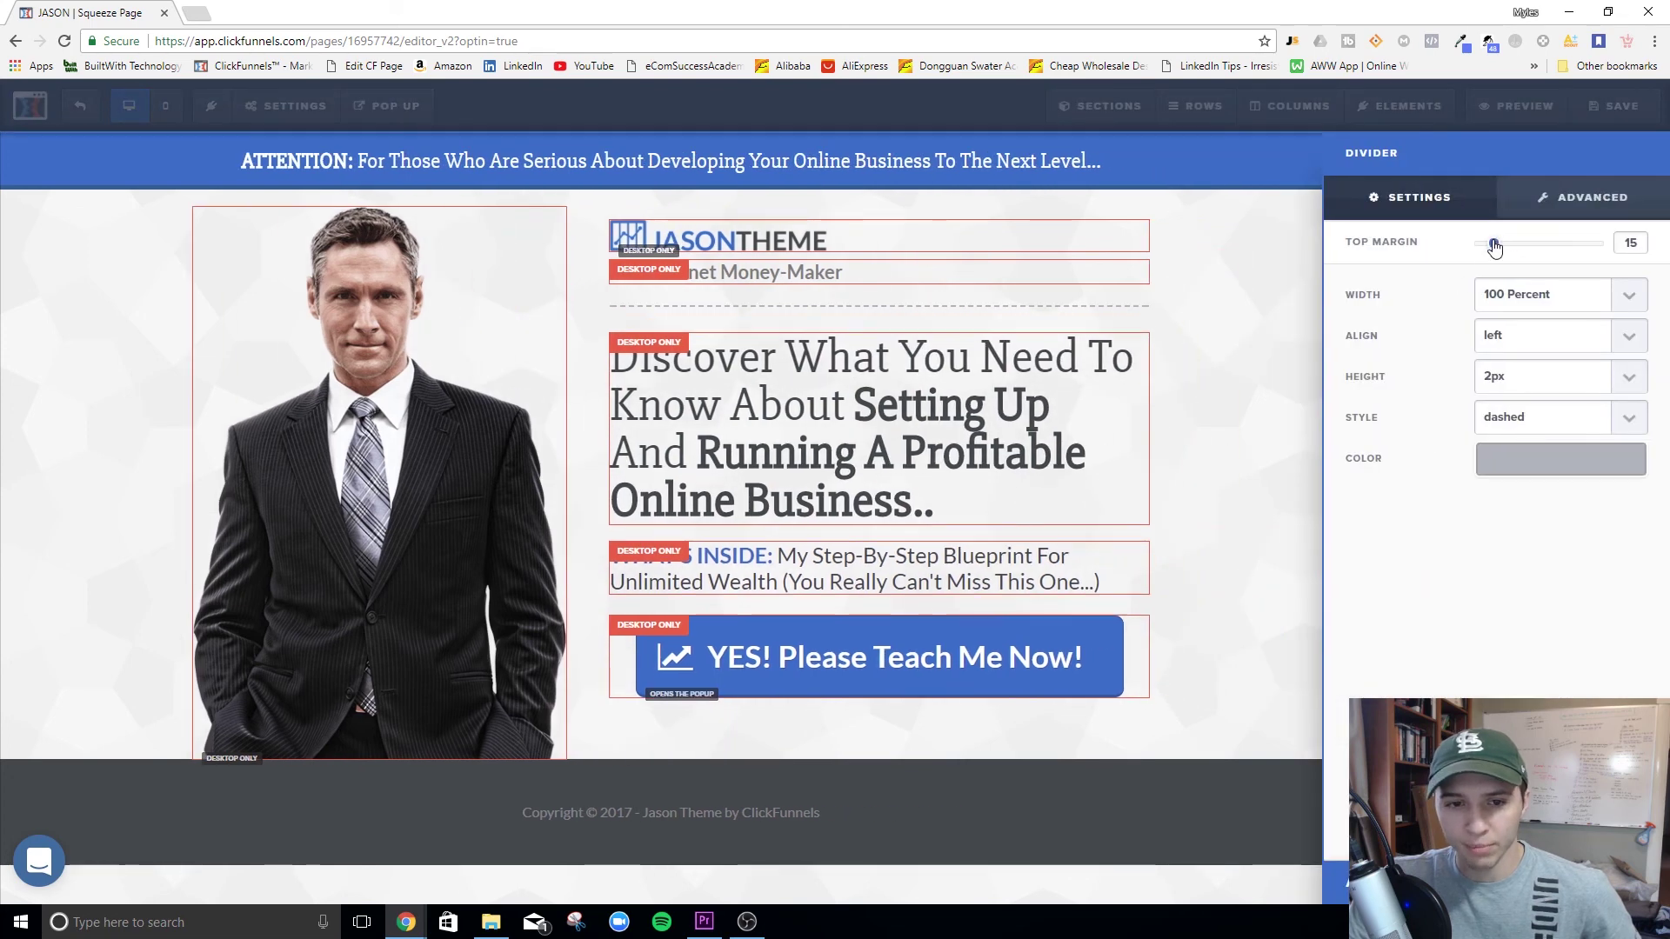
click(1072, 435)
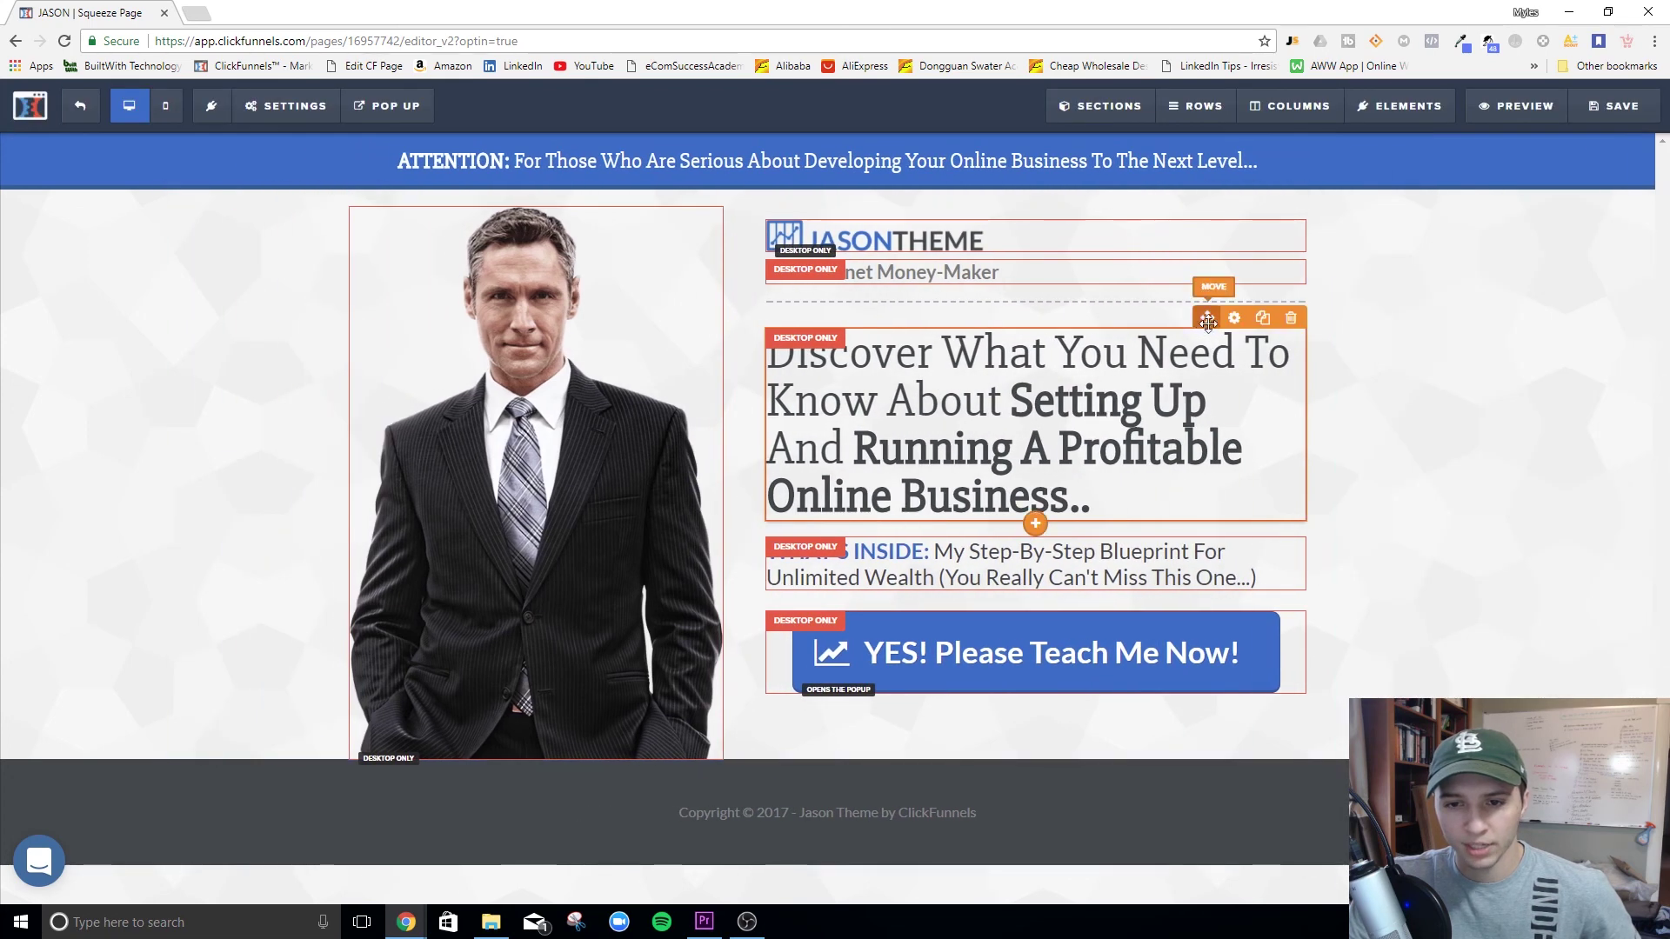
Step: Set the desktop-only headline's top margin to 10 and save the page
click(1239, 328)
drag(1500, 243, 1491, 251)
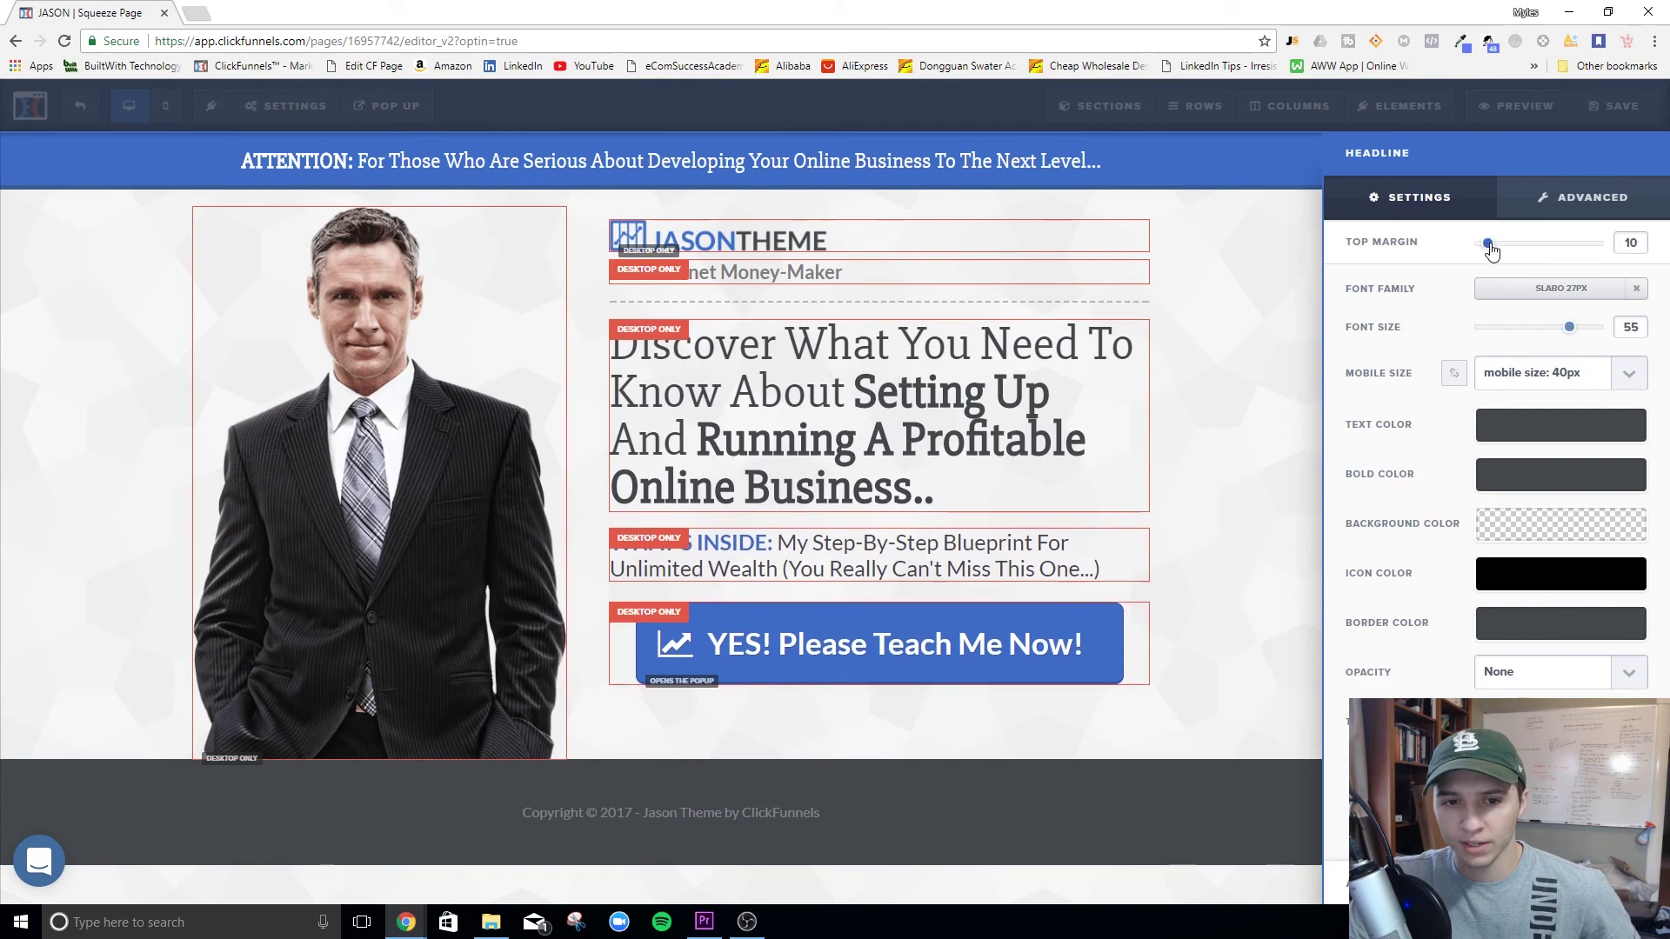
click(1193, 305)
click(1612, 103)
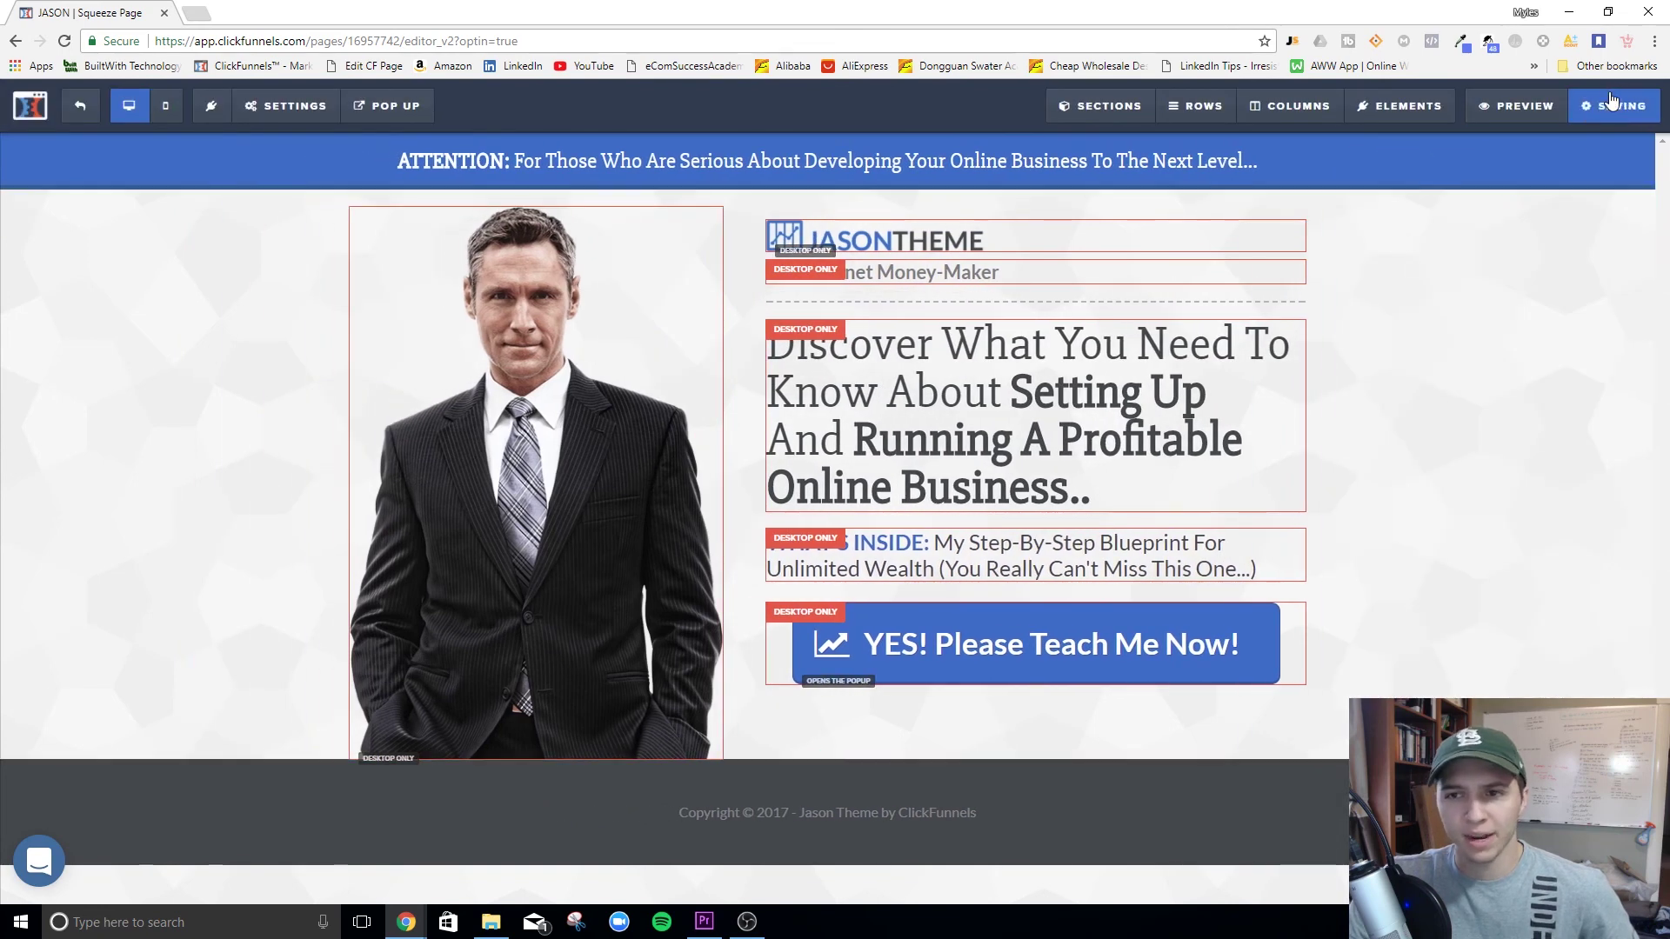
Step: Compare the mobile and desktop layouts from the logo down to the photo, declining to save and publish again
mouse_move(1092, 306)
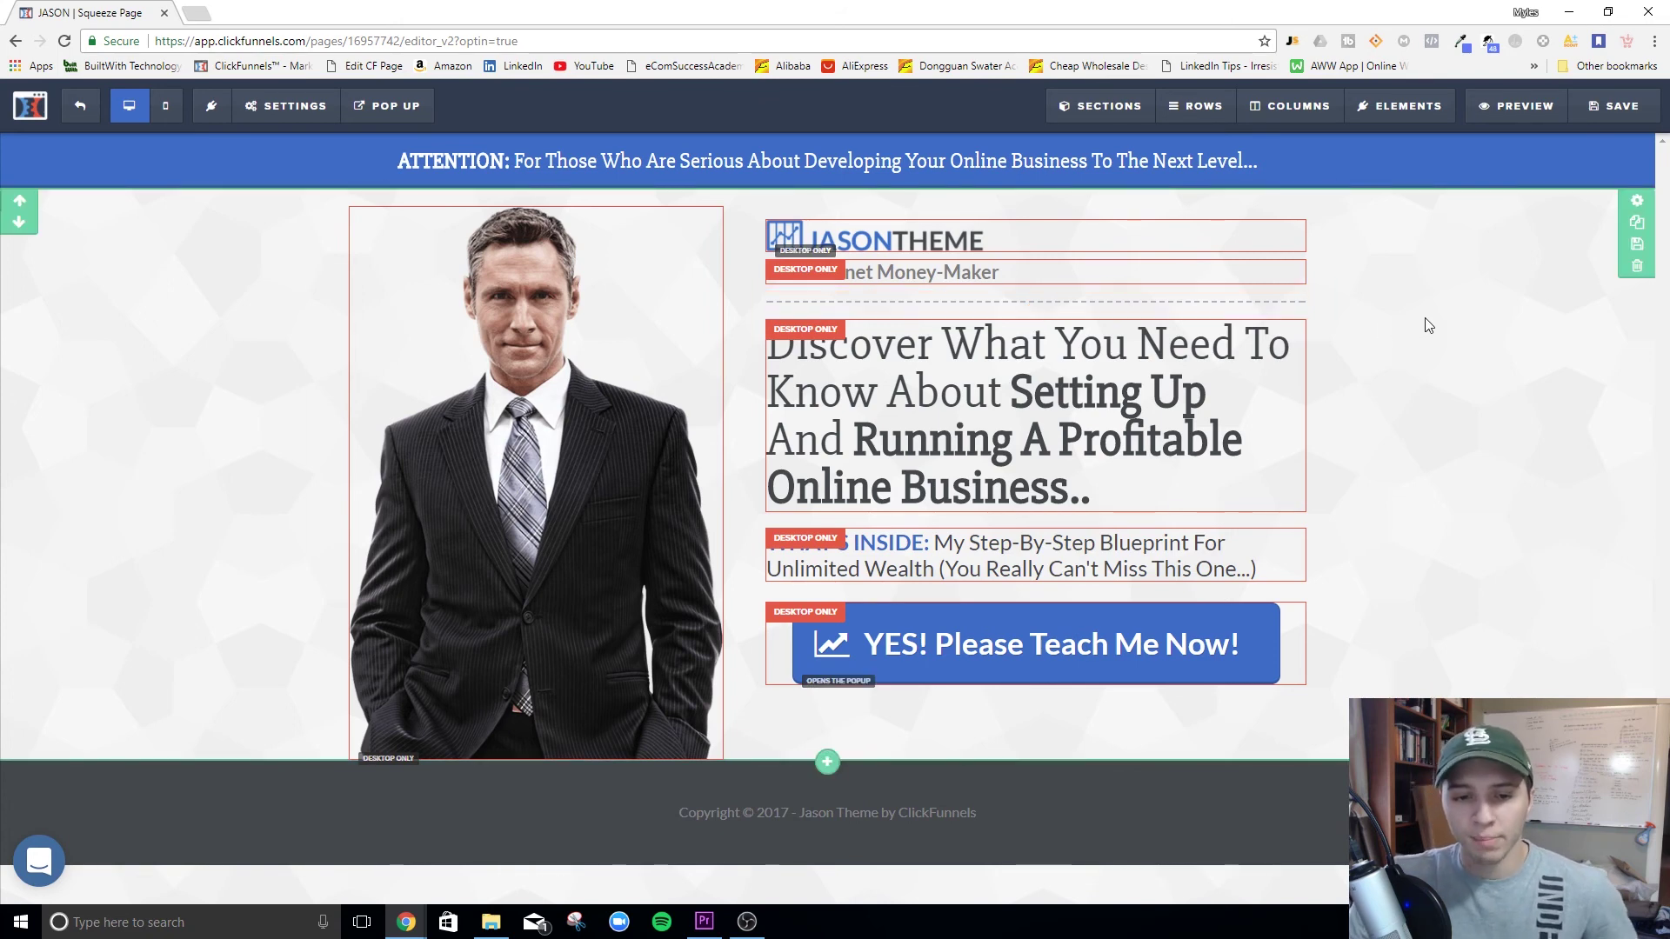
click(165, 106)
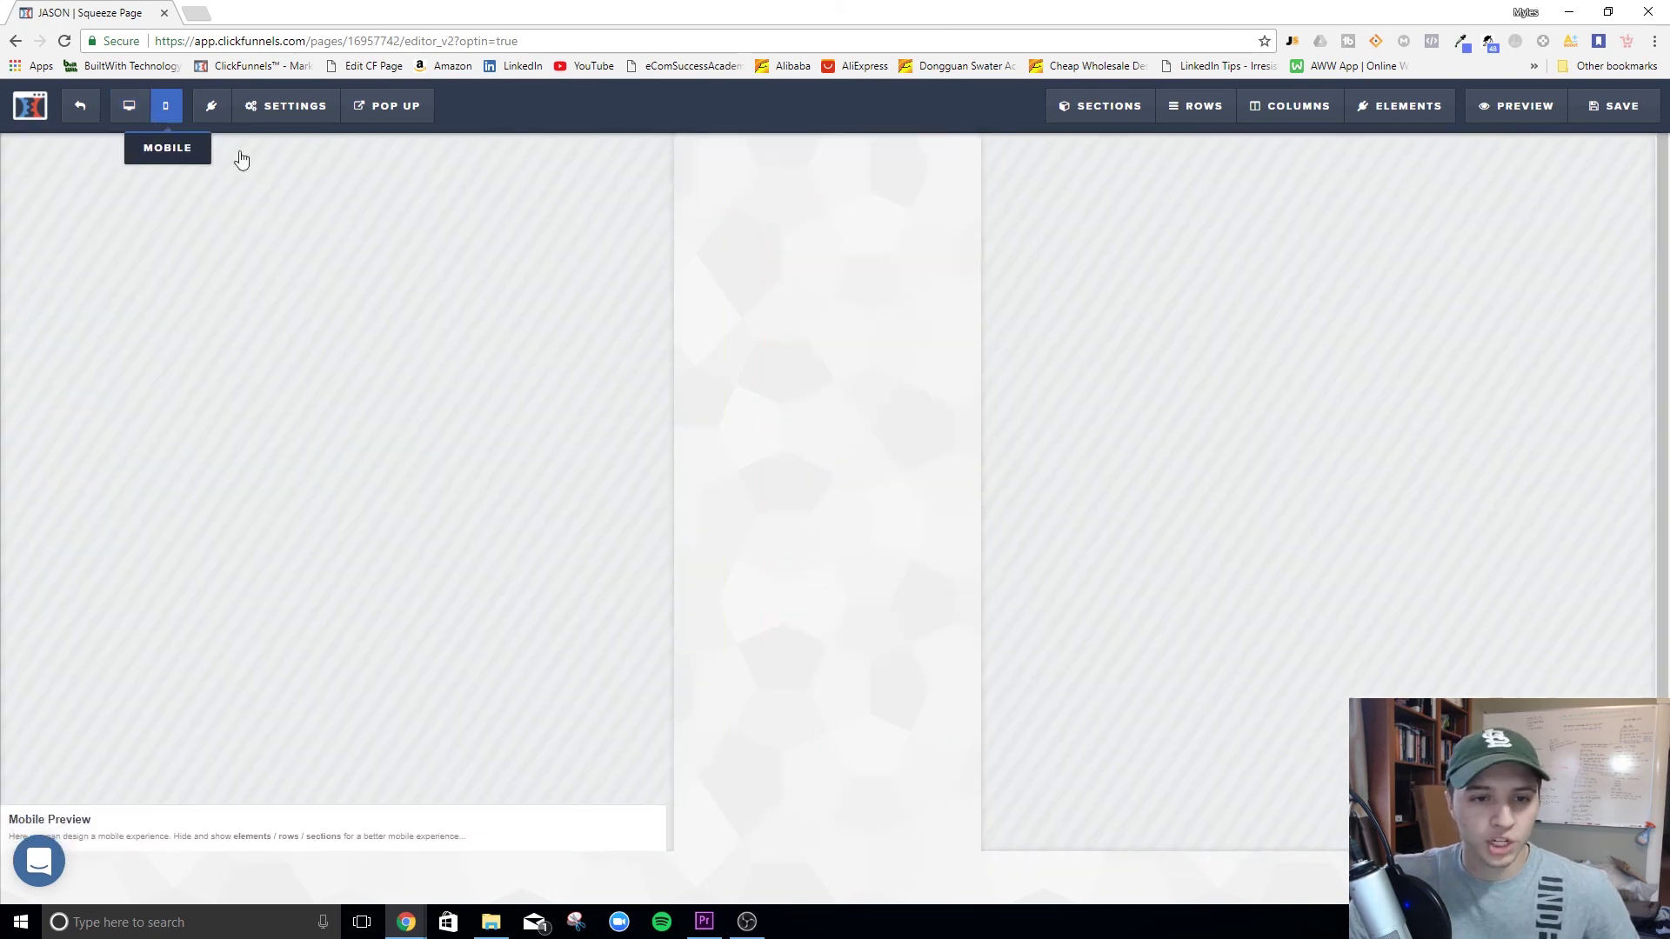
scroll(902, 444, down, 5)
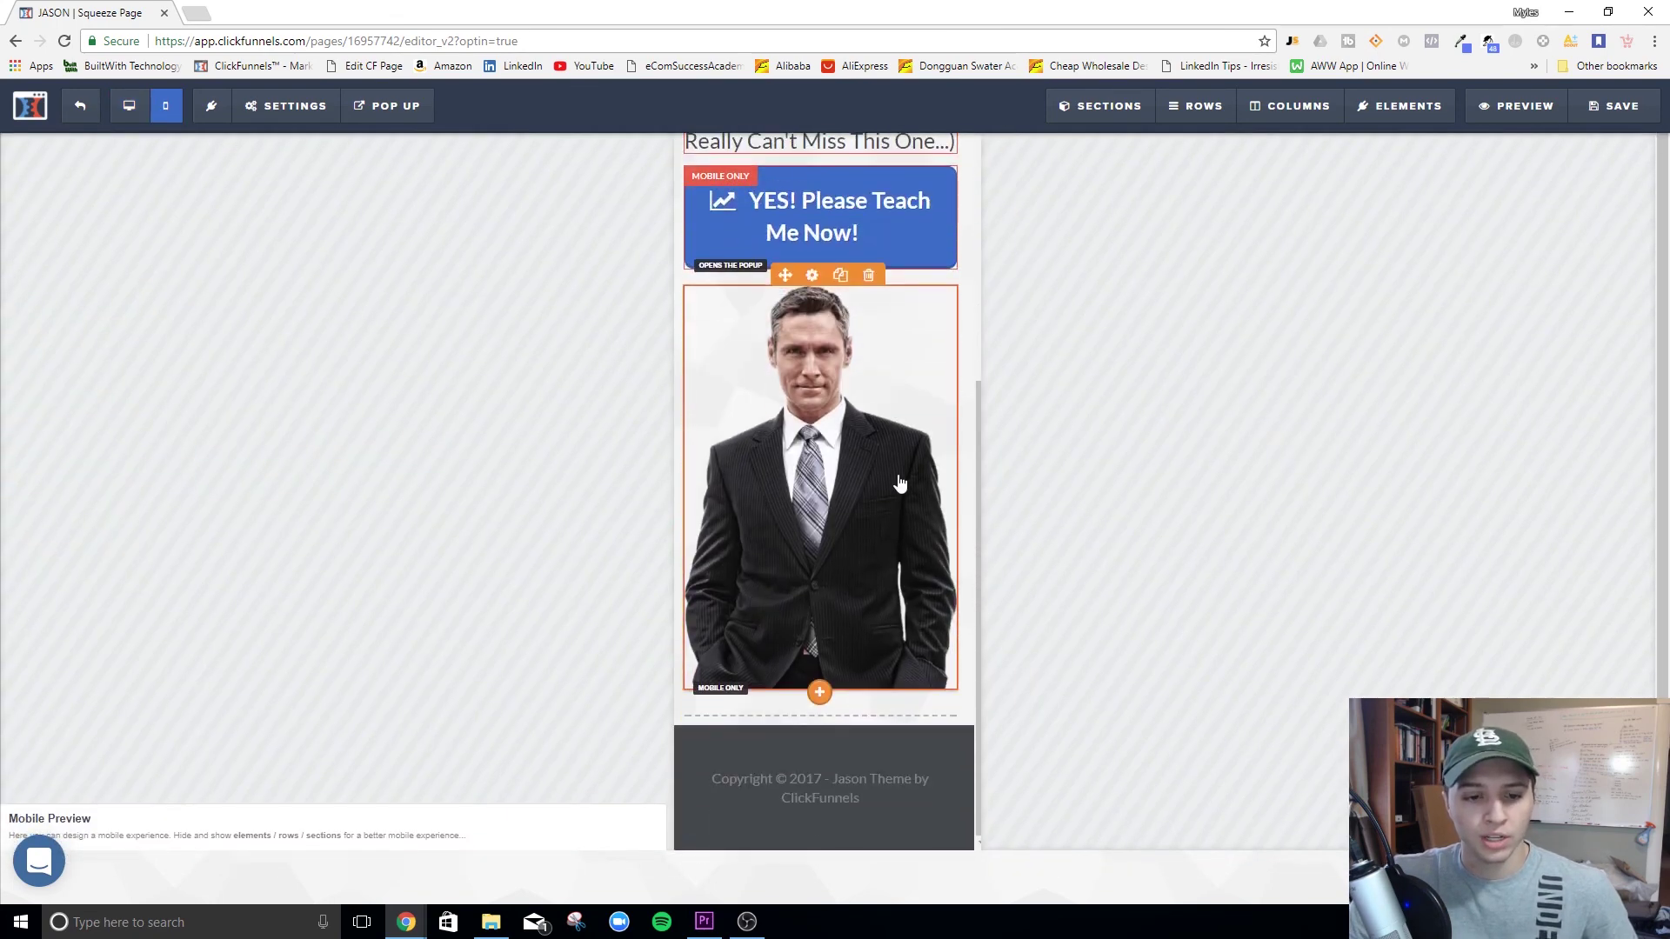
scroll(900, 484, up, 5)
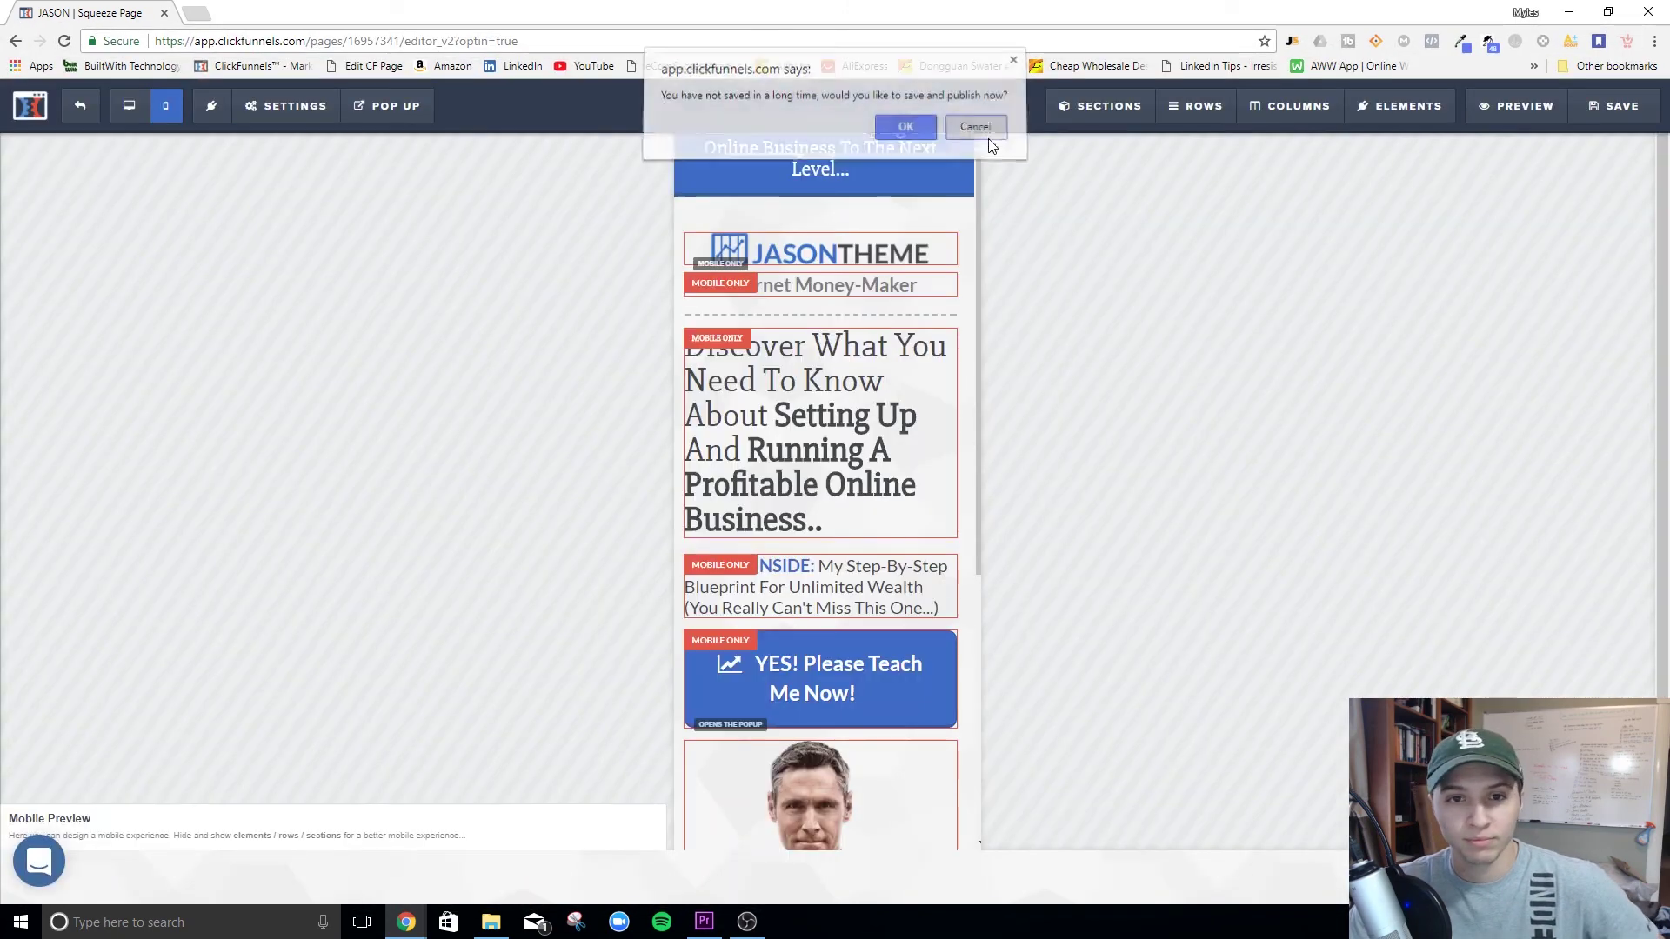
click(991, 136)
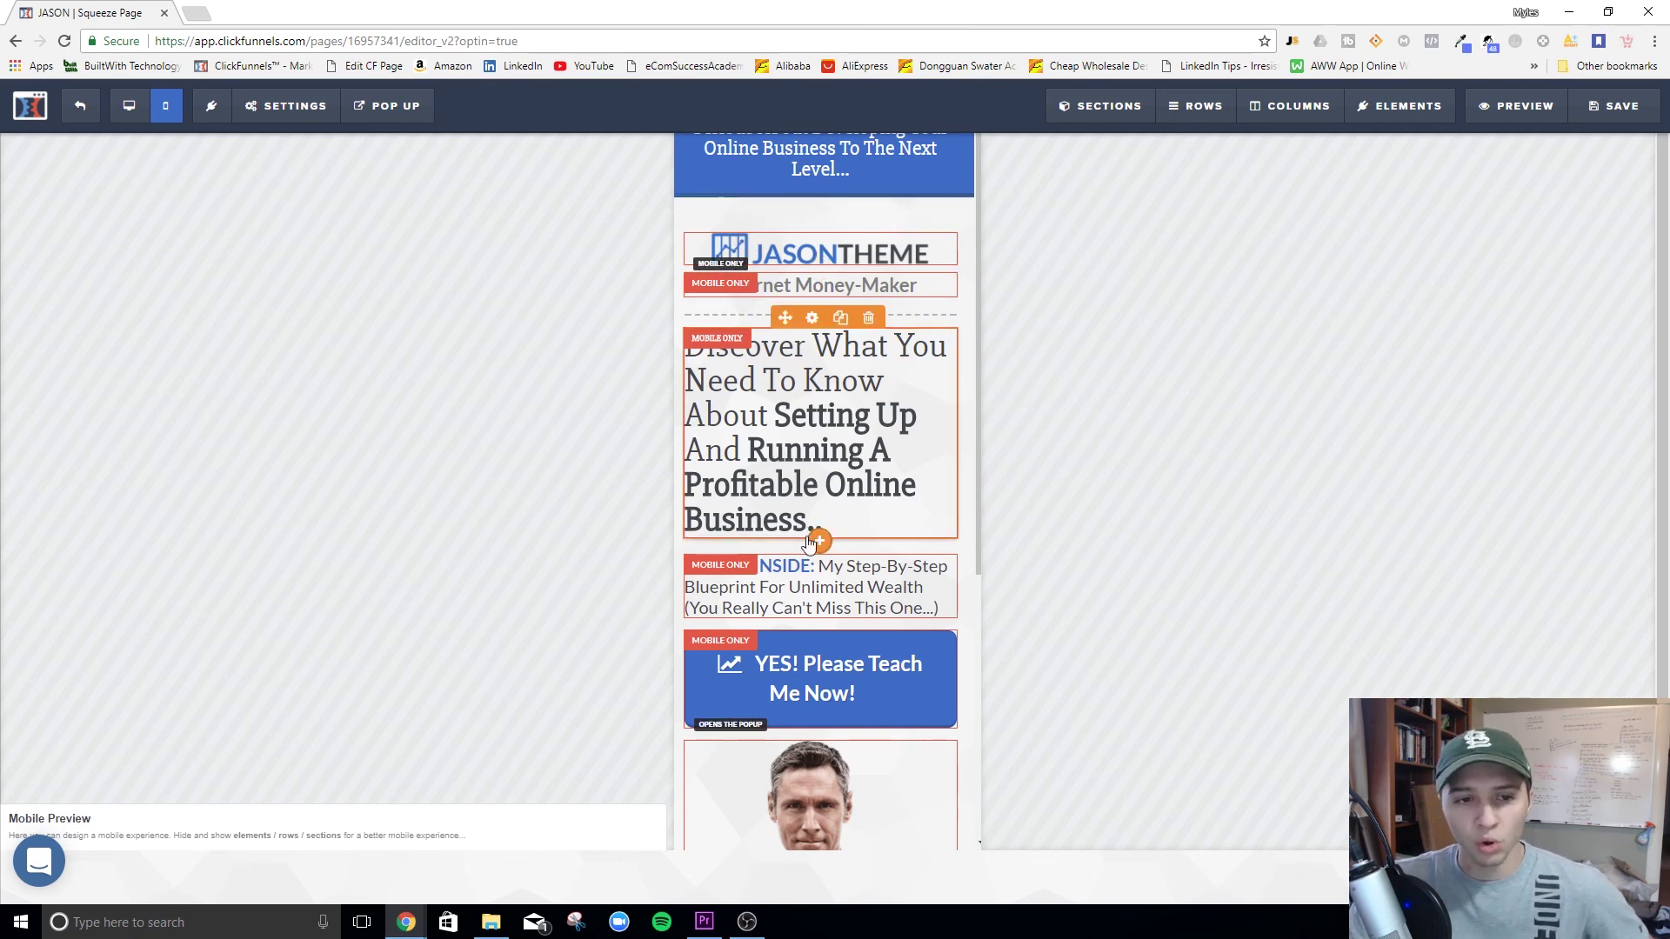
click(133, 103)
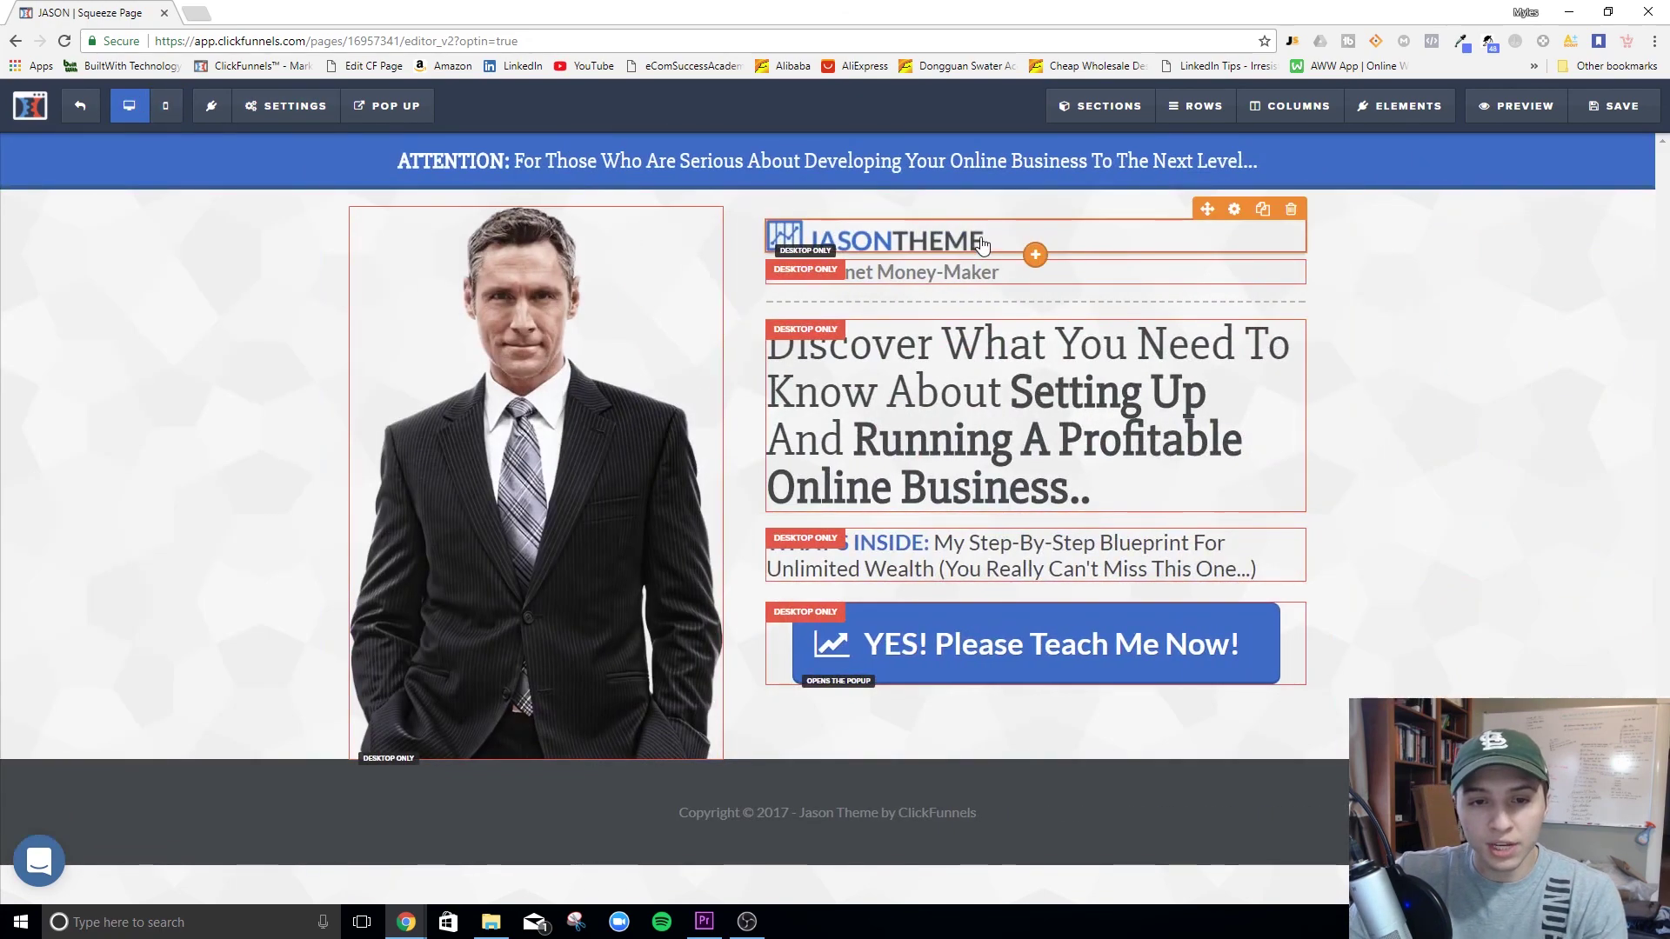
click(160, 112)
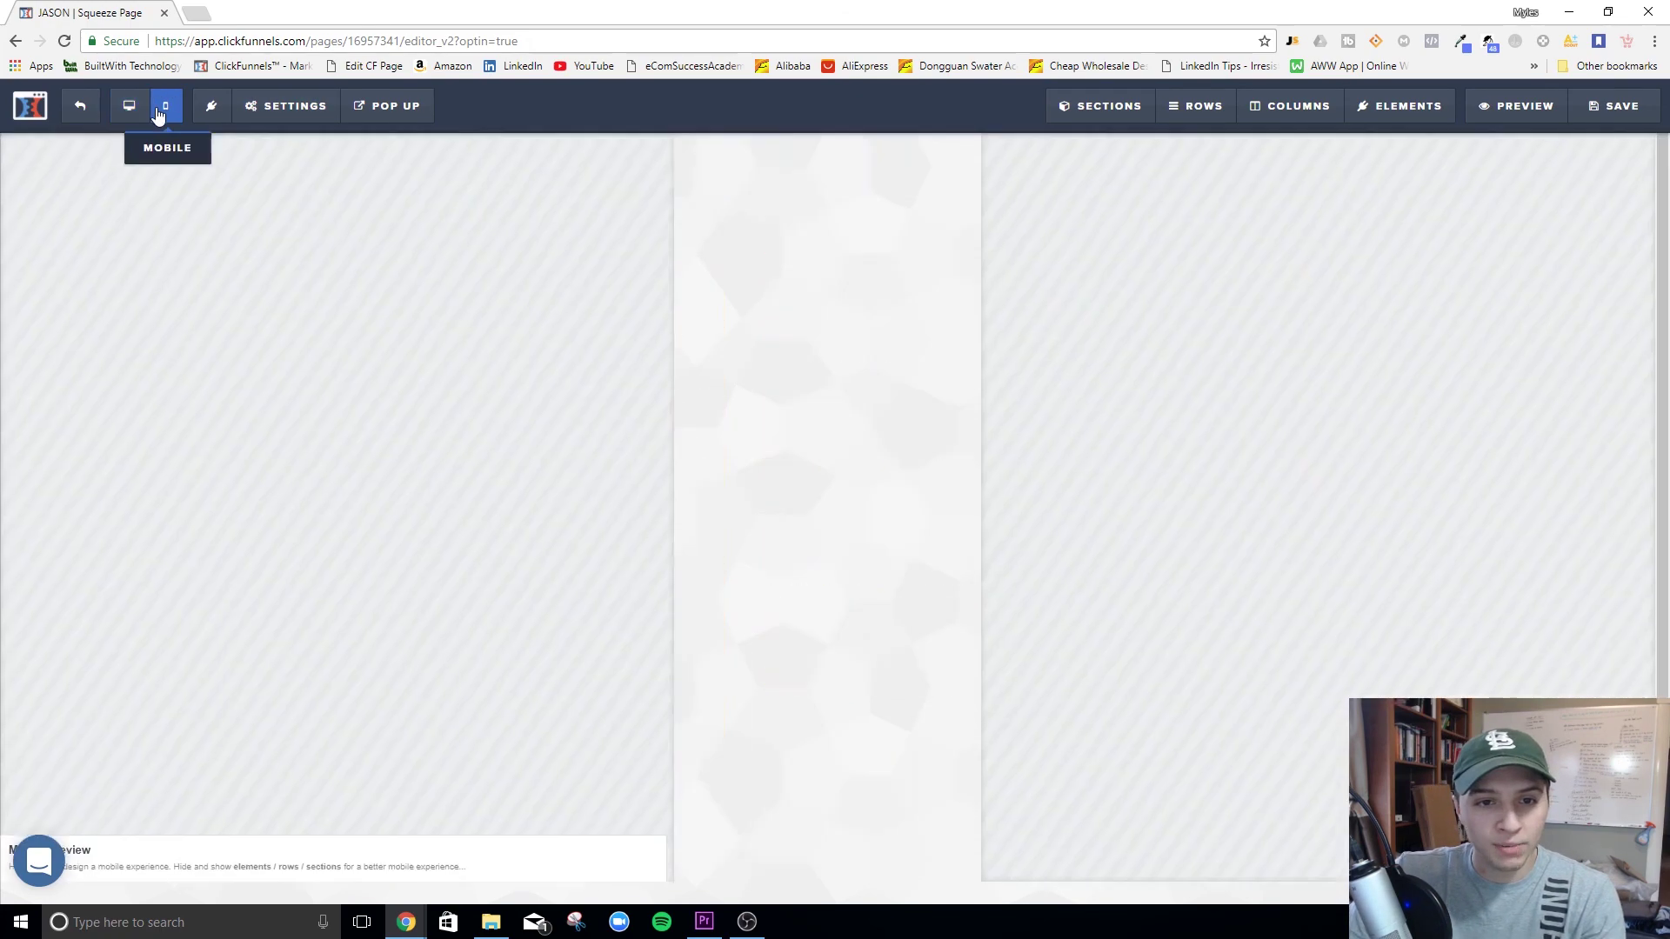